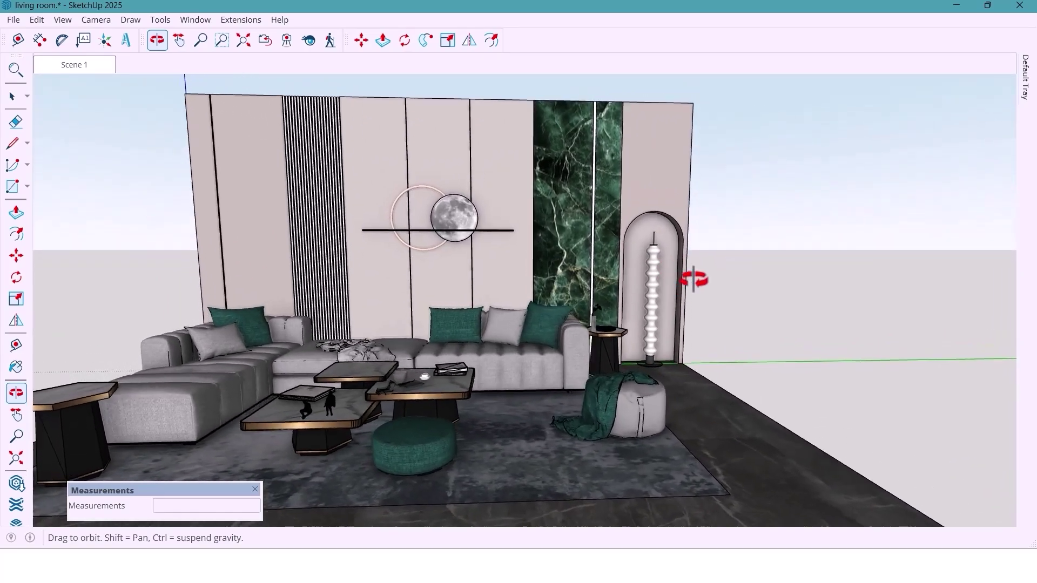
scroll(693, 290, "down", 3)
Orbit the furnished living room to a higher, frontal view of the feature wall
middle_click_drag(691, 290, 659, 430)
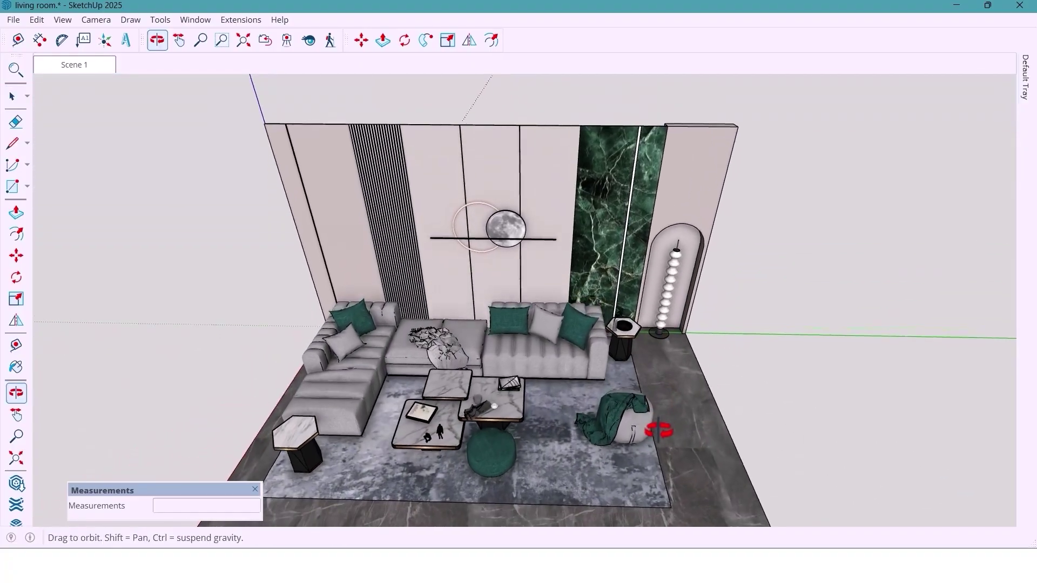
mouse_move(658, 430)
left_mouse_down()
mouse_move(507, 425)
mouse_move(551, 404)
left_mouse_up()
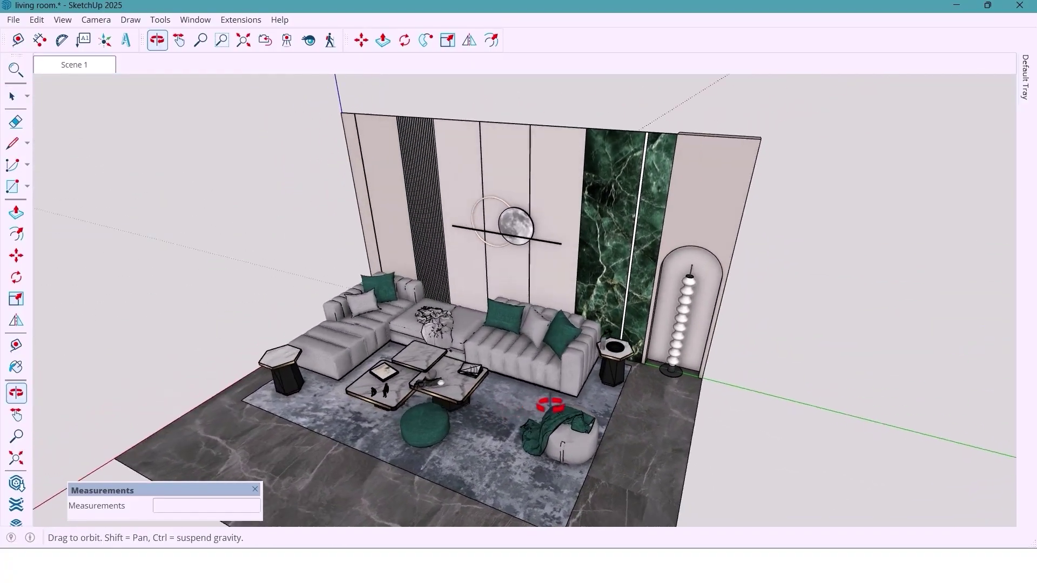
mouse_move(550, 404)
left_mouse_down()
mouse_move(777, 378)
mouse_move(790, 288)
left_mouse_up()
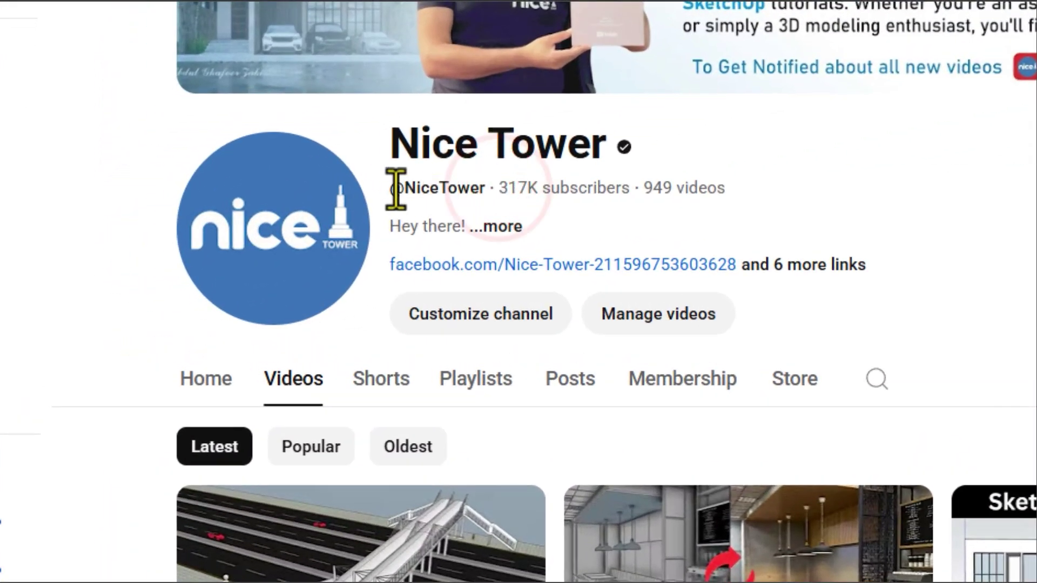
Highlight the channel's subscriber and video count line, then view the room over the sofa
left_click_drag(507, 187, 746, 208)
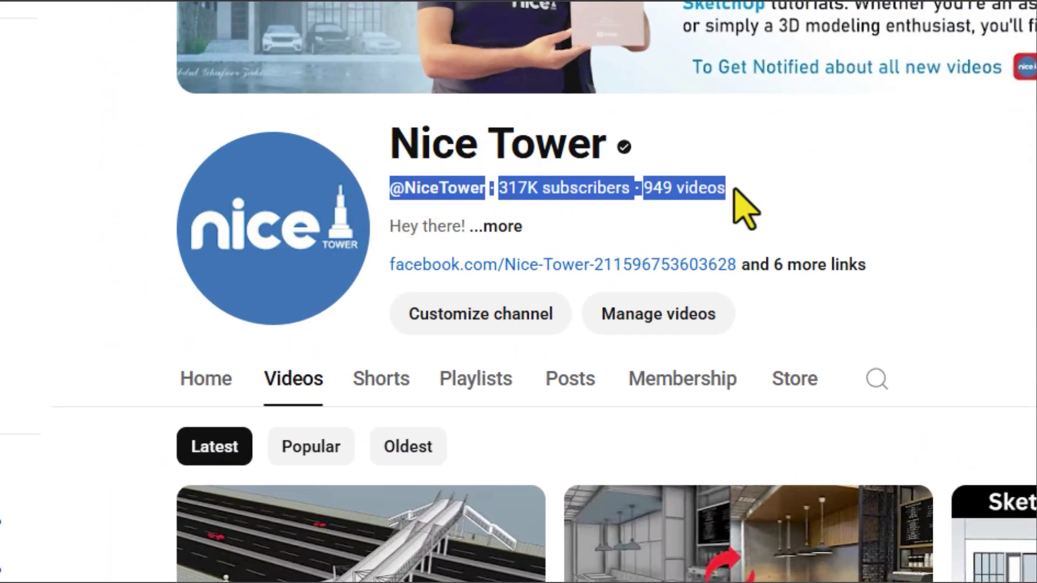
left_click(566, 247)
scroll(581, 281, "down", 2)
scroll(770, 315, "down", 2)
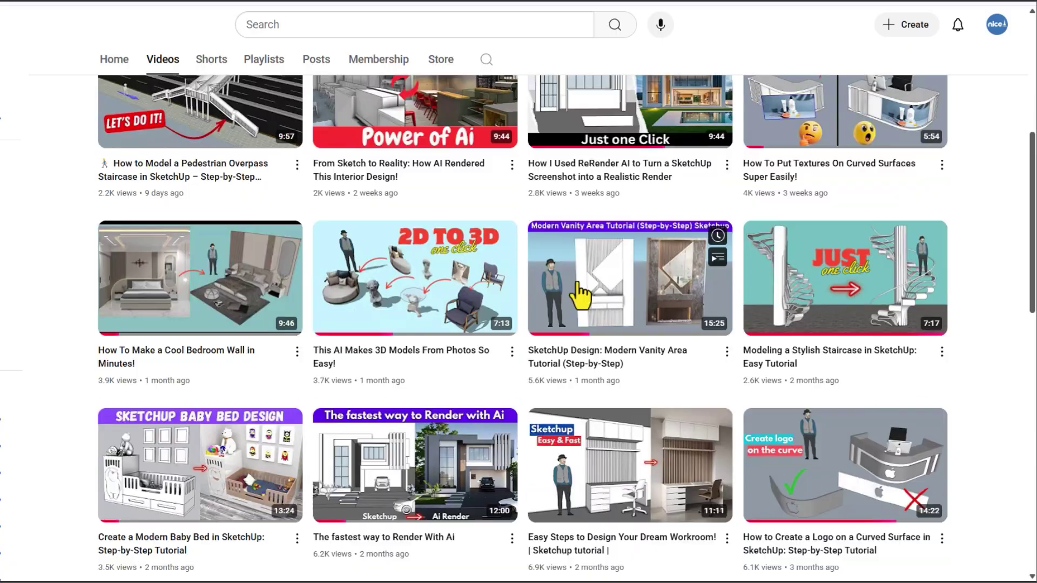
scroll(967, 348, "down", 1)
scroll(994, 356, "down", 2)
scroll(995, 356, "down", 2)
scroll(993, 357, "down", 2)
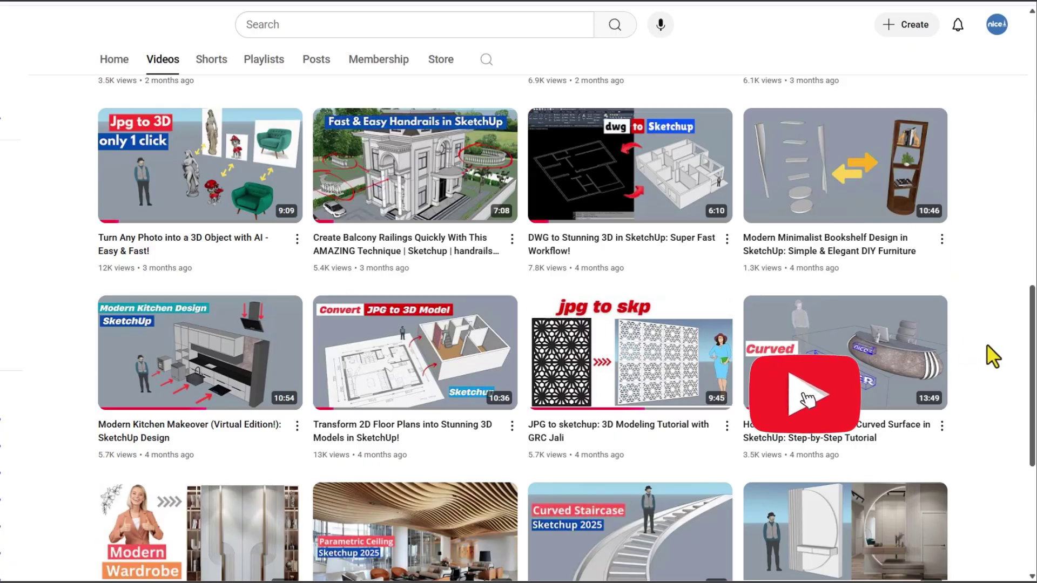
scroll(991, 357, "down", 2)
scroll(988, 357, "down", 1)
scroll(988, 356, "down", 1)
scroll(988, 356, "down", 3)
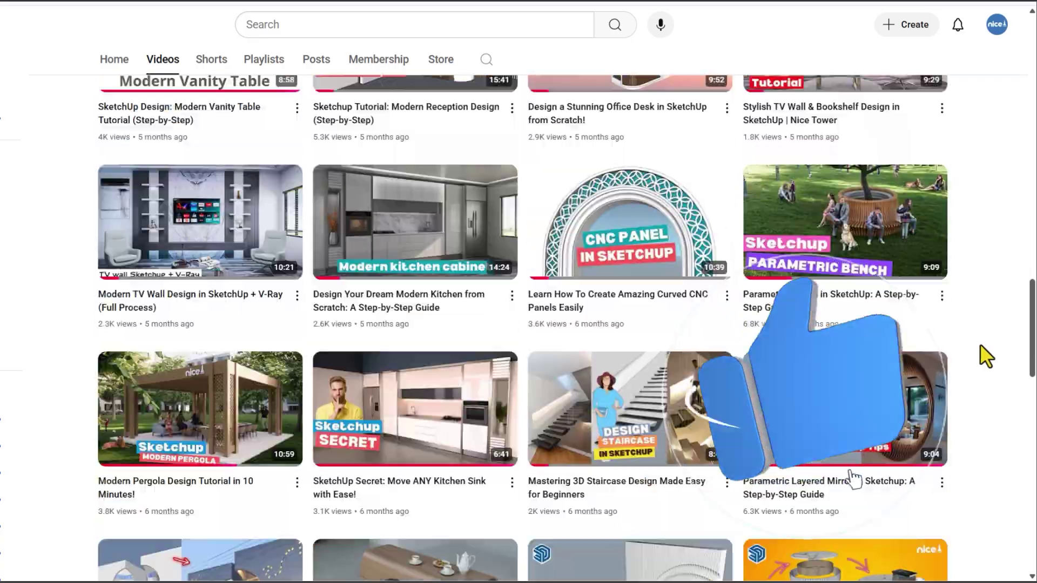
scroll(986, 356, "down", 2)
scroll(985, 357, "down", 3)
scroll(985, 358, "down", 2)
scroll(984, 358, "down", 4)
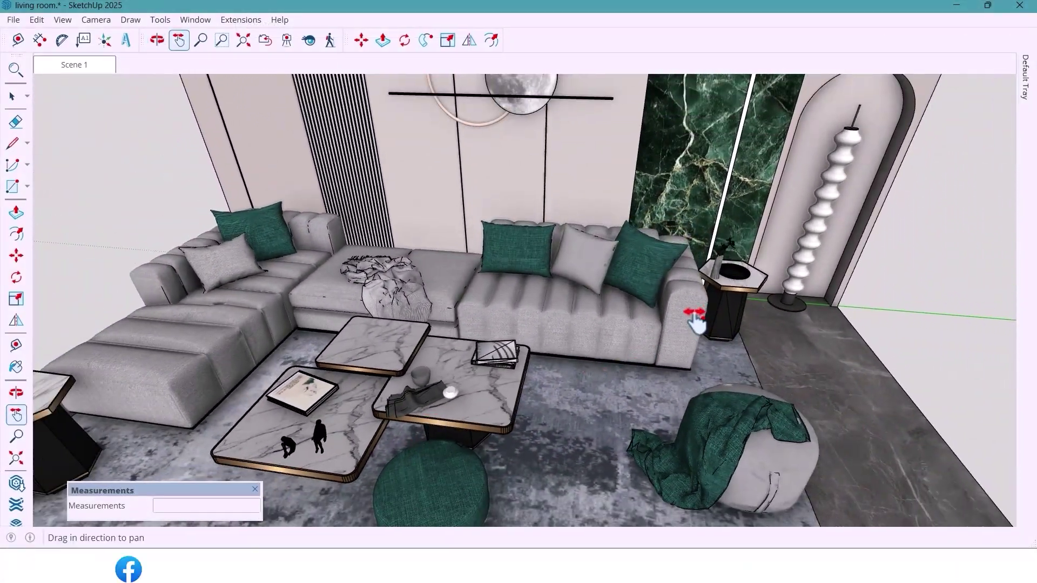
scroll(694, 324, "up", 3)
left_click_drag(584, 428, 585, 485)
middle_click_drag(585, 484, 562, 382)
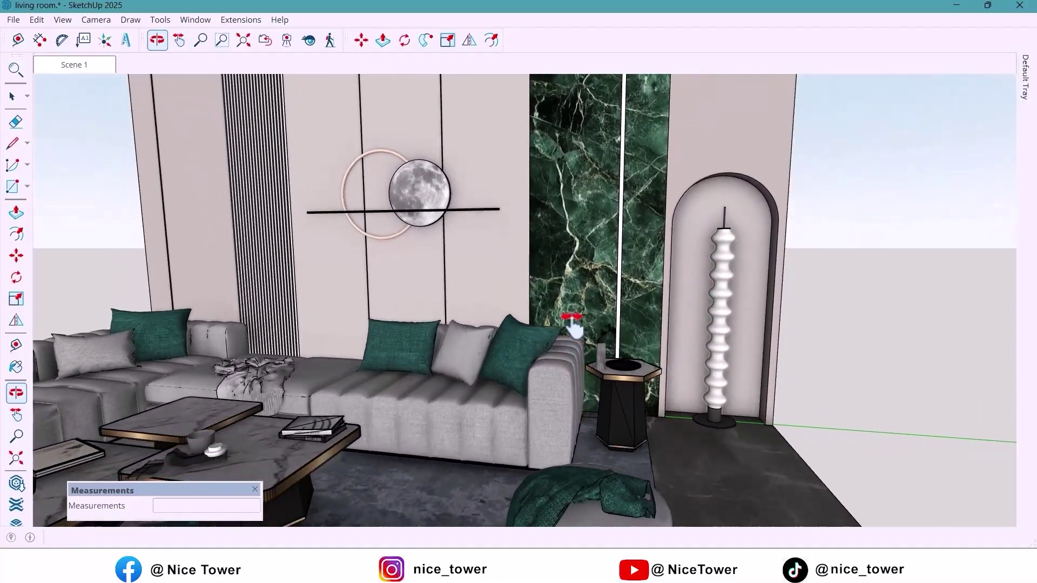
Draw a 3000 by 5500 rectangle starting at the origin
left_click(15, 187)
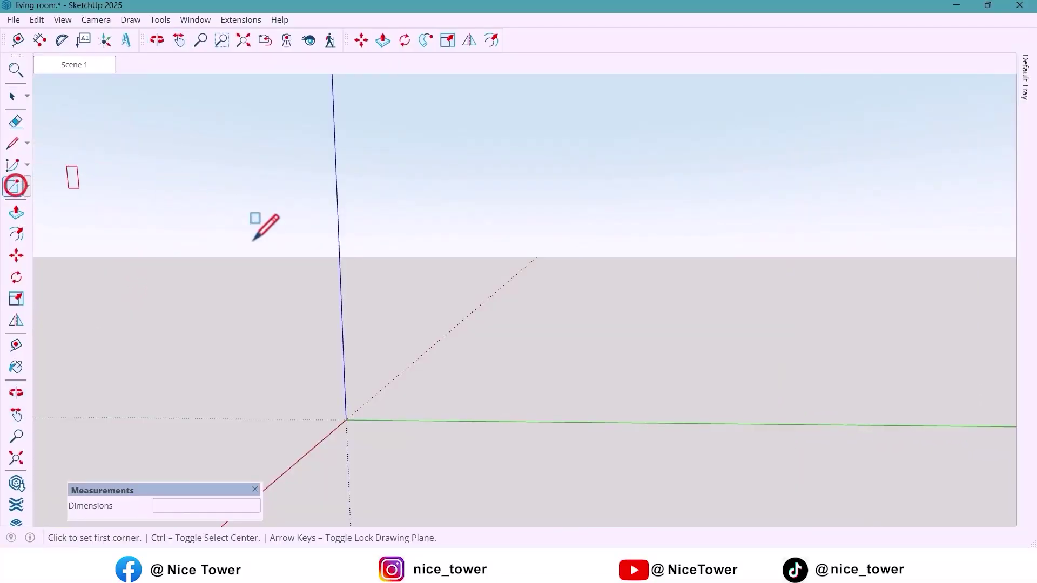
left_click(346, 420)
type("3000,5500")
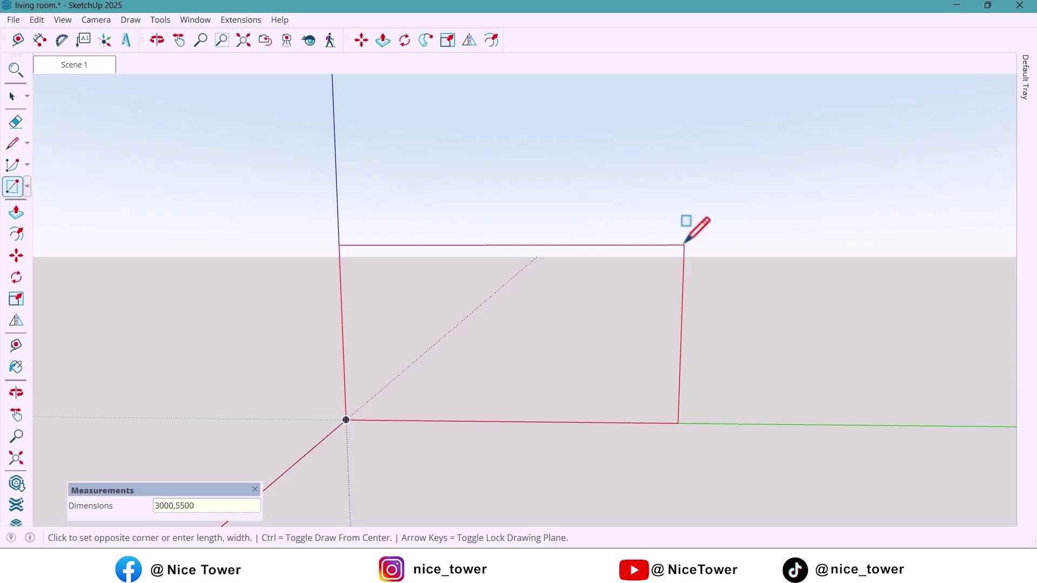
key("Return")
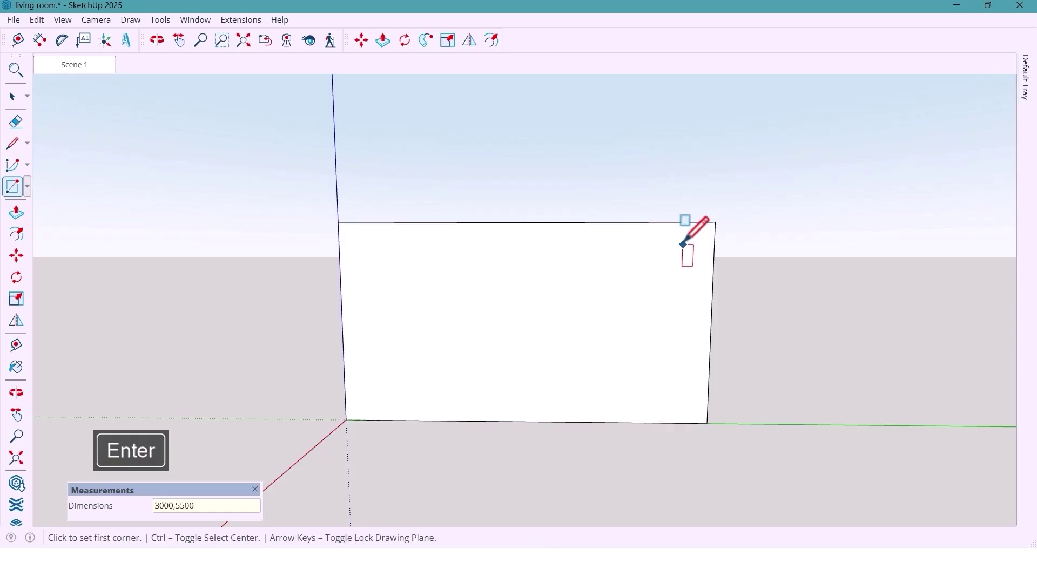
key("space")
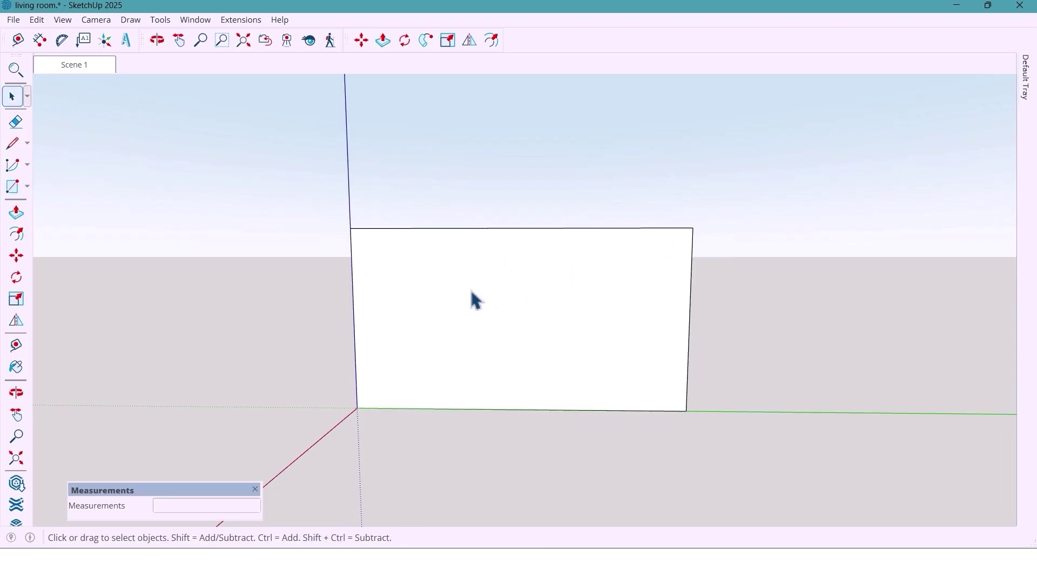
Make the rectangular wall face a group and open it for editing
mouse_move(493, 300)
middle_mouse_down("shift")
mouse_move(429, 324)
mouse_move(514, 308)
mouse_move(416, 316)
mouse_move(459, 317)
middle_mouse_up("shift")
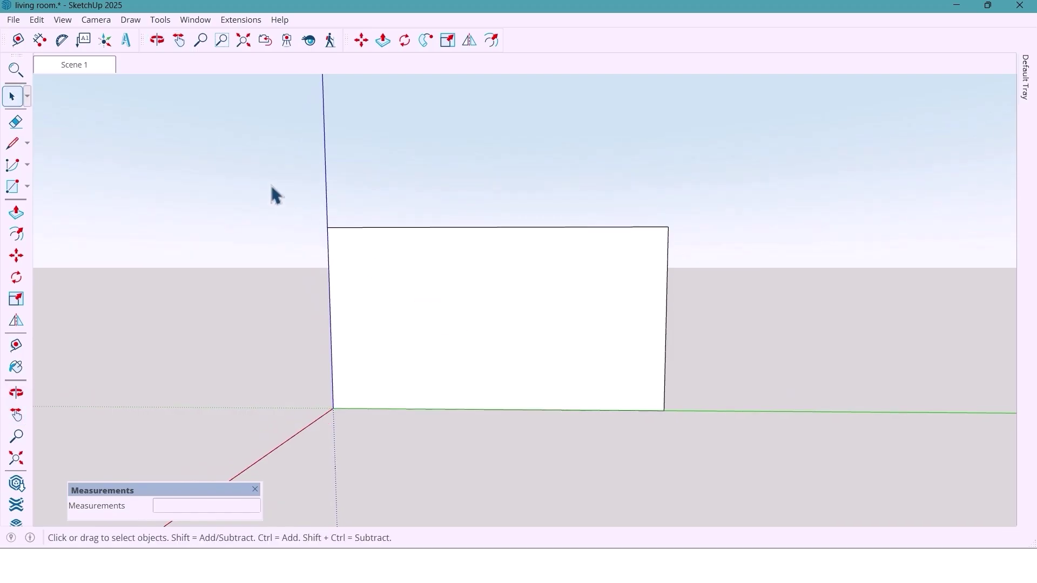
left_click_drag(259, 183, 729, 465)
right_click(479, 298)
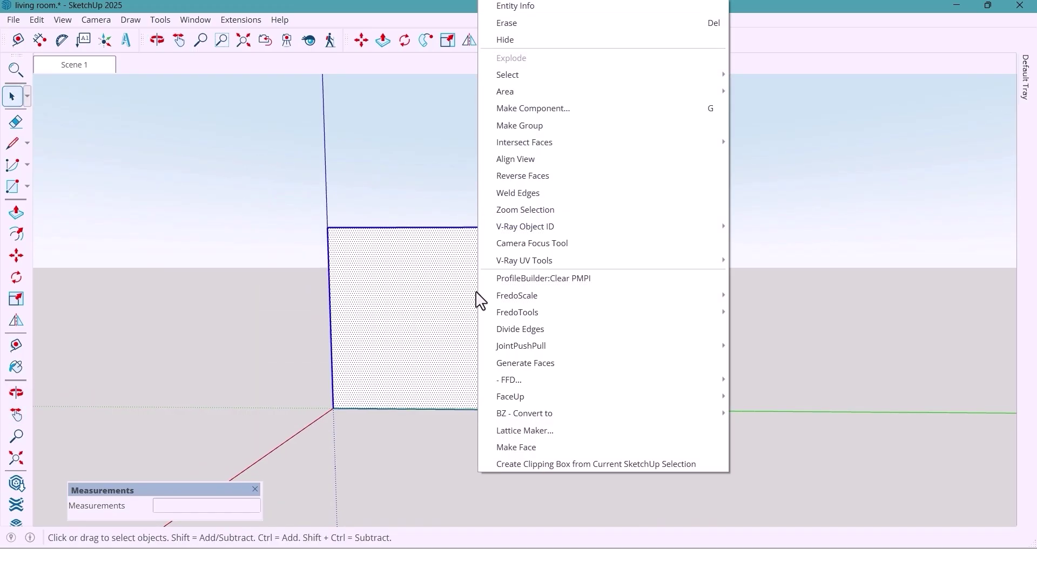
left_click(530, 138)
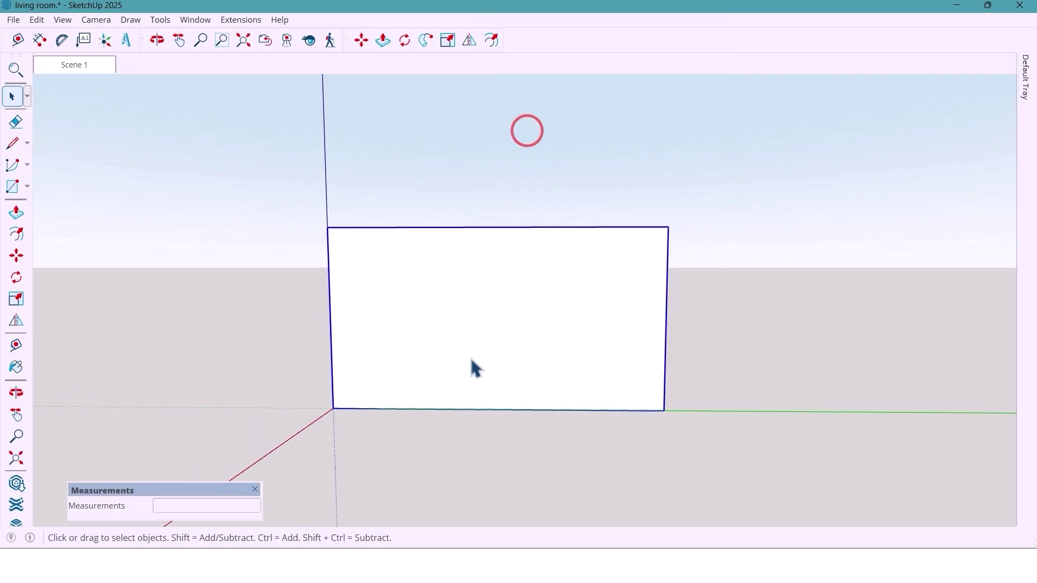
middle_click_drag(472, 365, 477, 359)
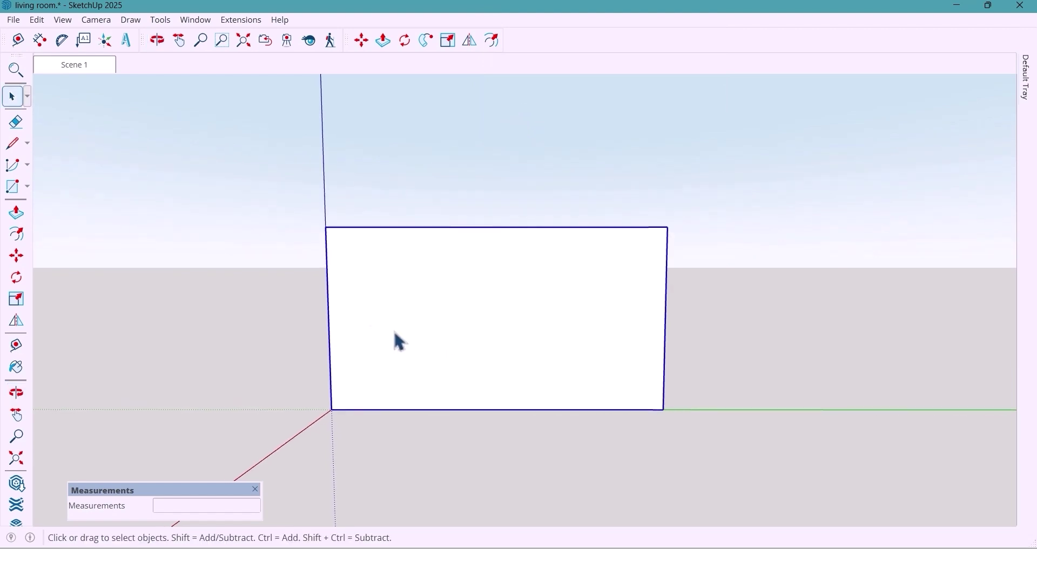
left_click(350, 325)
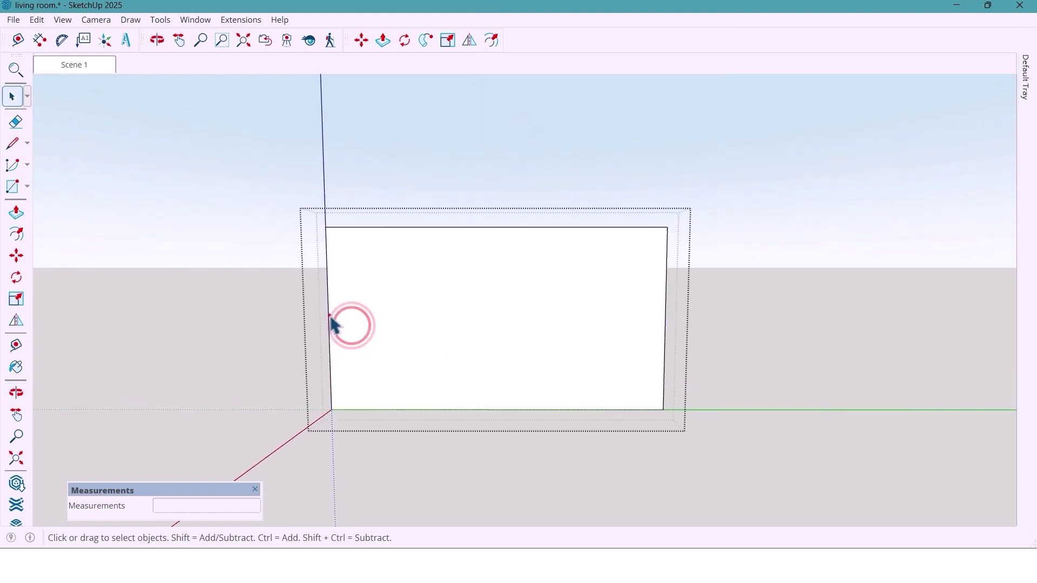
Copy the wall's left edge 1000 mm to the right
left_click(16, 255)
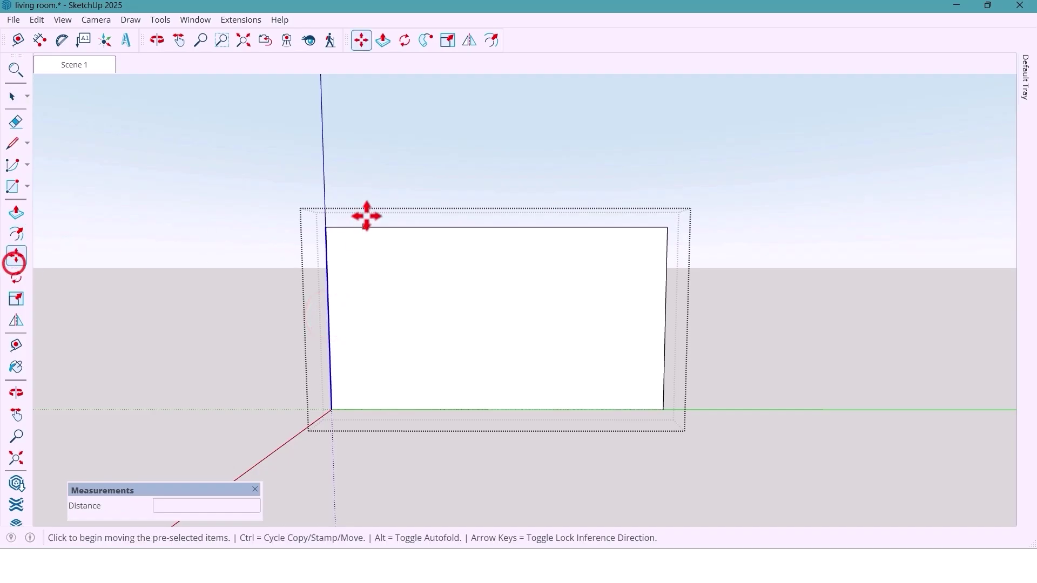
key("ctrl")
left_click(324, 228)
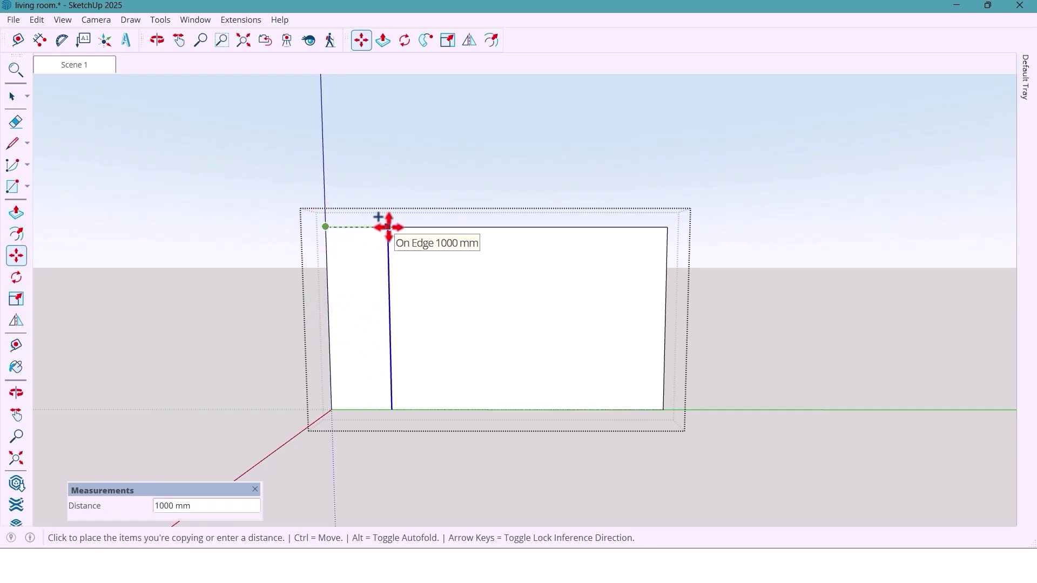
left_click(388, 225)
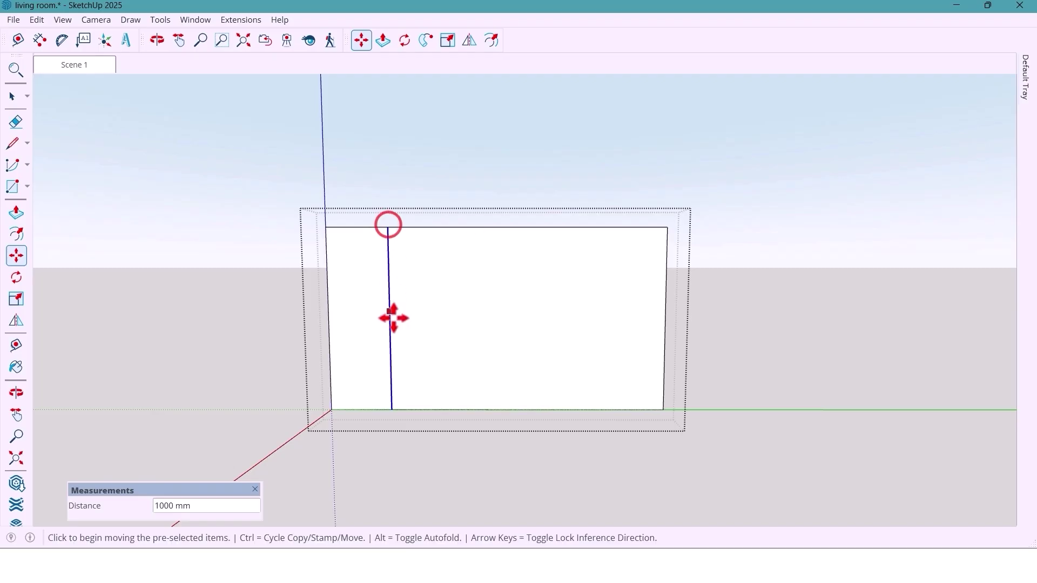
middle_click_drag(391, 321, 393, 347)
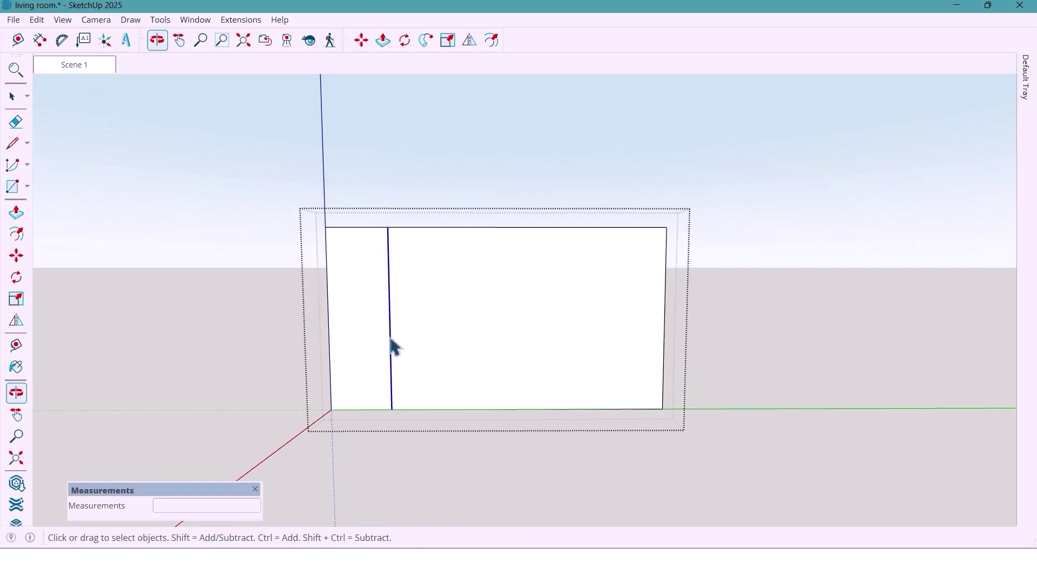
Copy the narrow left strip, paste it in place, and make it a component
left_click(355, 317)
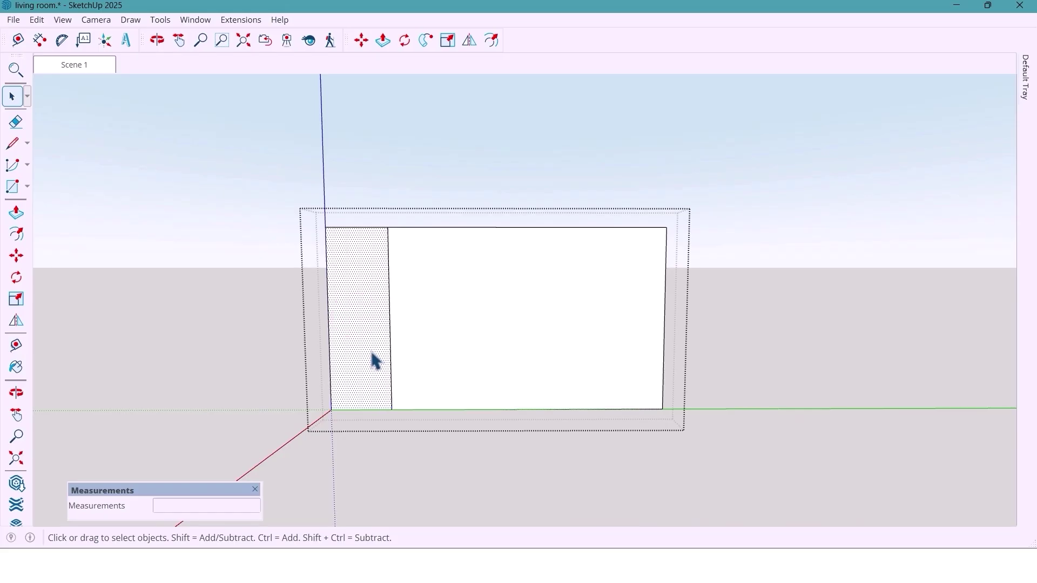
key("ctrl+c")
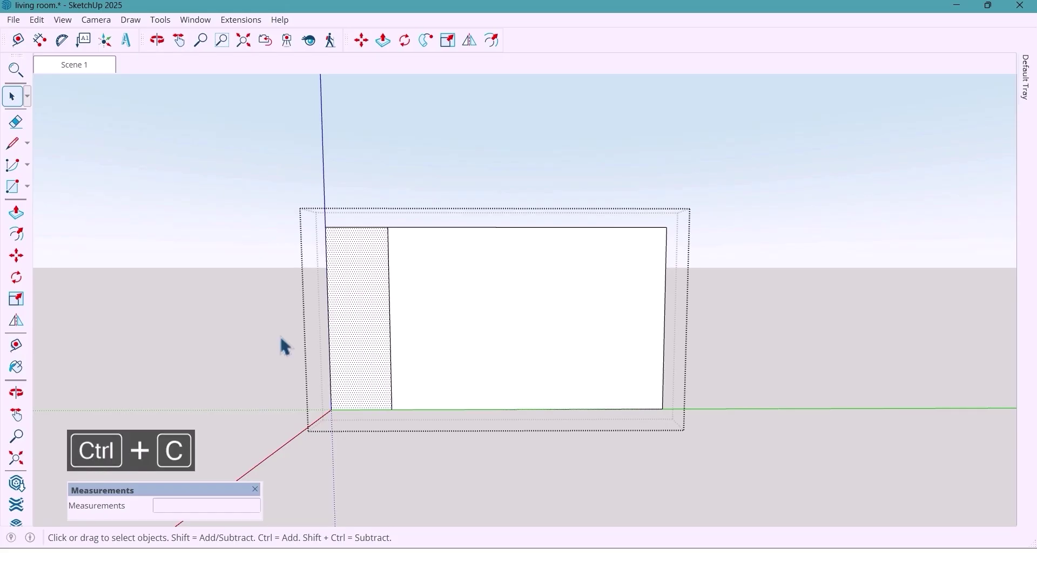
left_click(279, 336)
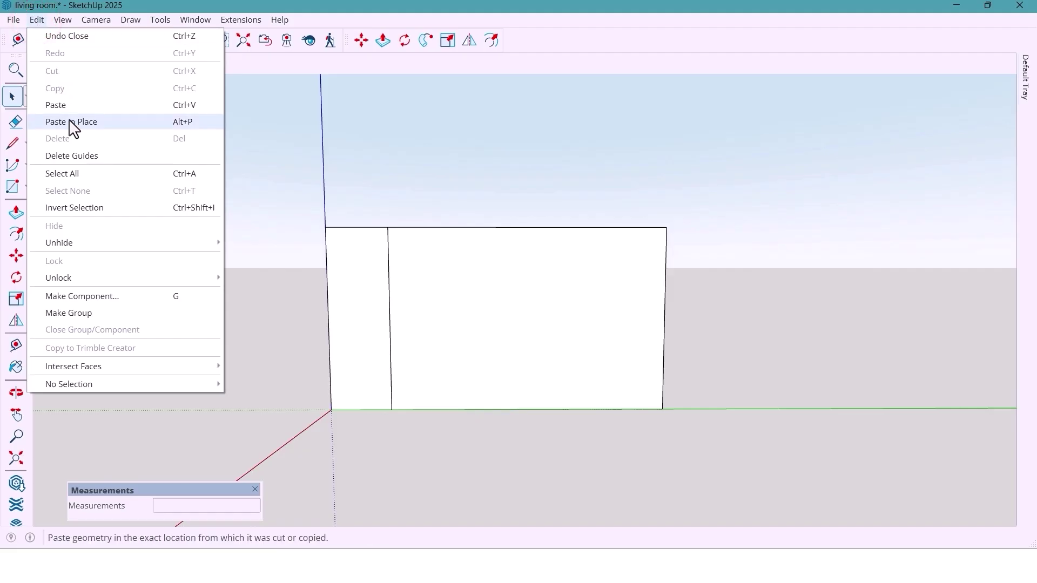
left_click(145, 125)
middle_click_drag(391, 356, 382, 348)
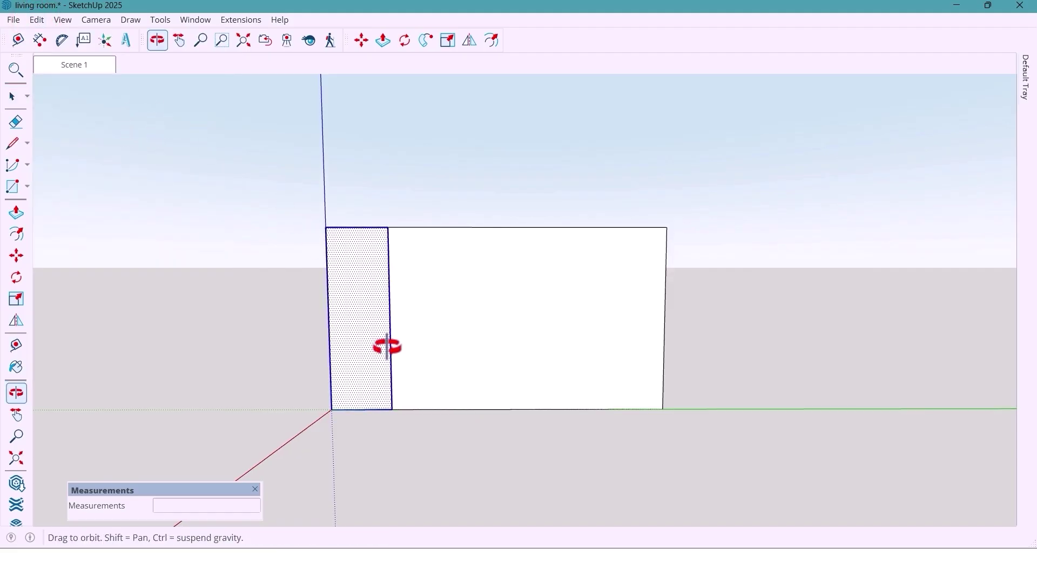
right_click(352, 326)
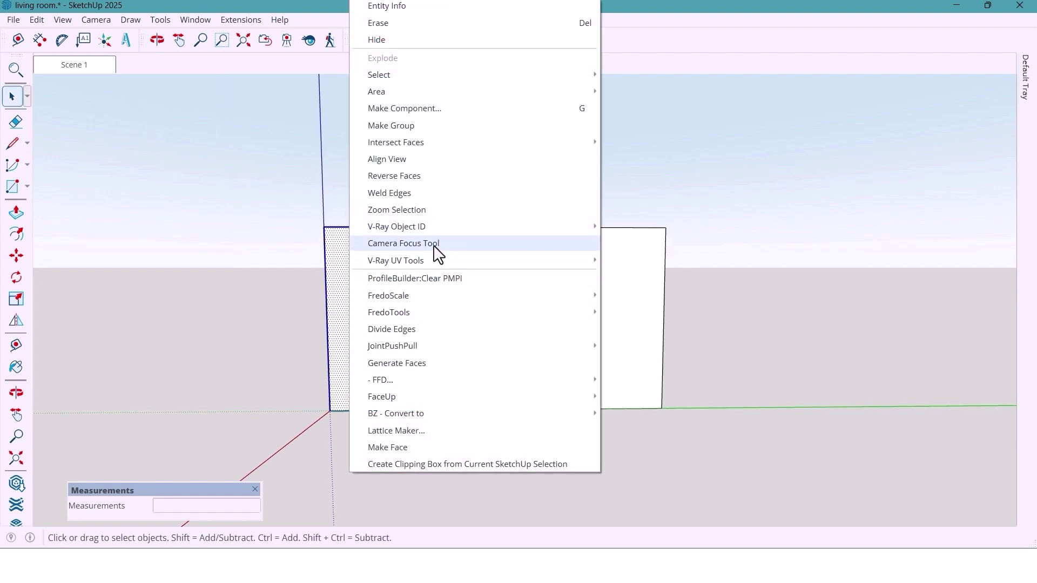
left_click(437, 108)
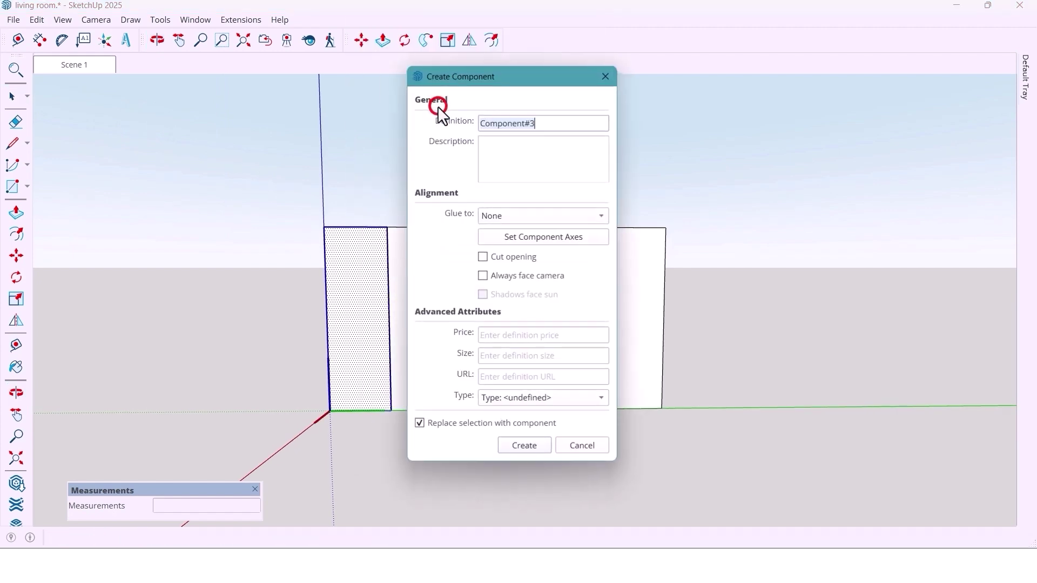
left_click(526, 445)
Extrude the strip's face to the panel thickness with Push/Pull
mouse_move(379, 411)
middle_mouse_down()
mouse_move(363, 303)
mouse_move(331, 333)
mouse_move(316, 316)
mouse_move(352, 285)
middle_mouse_up()
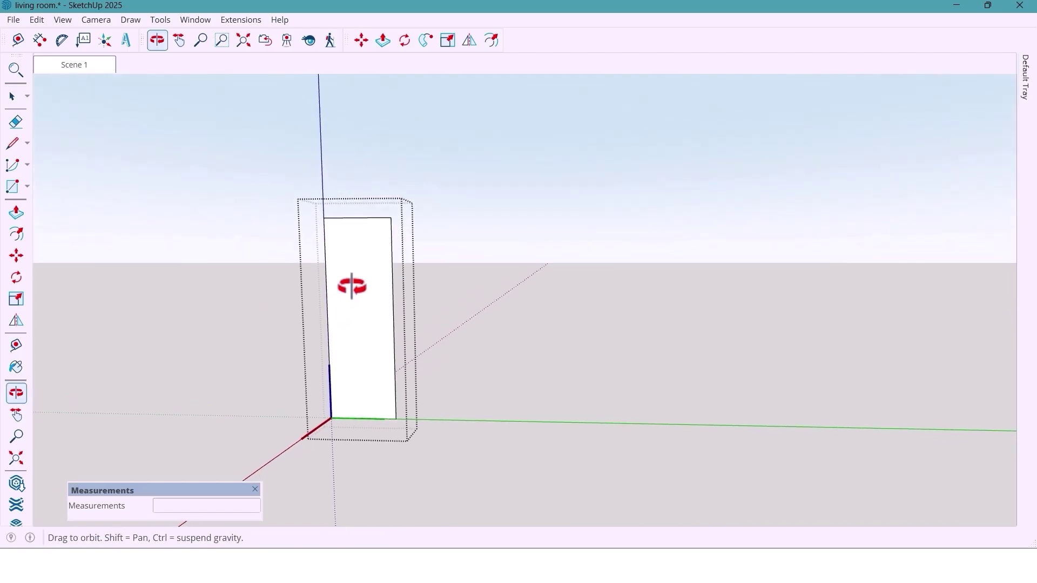
left_click(15, 216)
scroll(384, 313, "up", 3)
scroll(384, 313, "up", 3)
mouse_move(384, 313)
middle_mouse_down()
mouse_move(389, 328)
mouse_move(354, 278)
mouse_move(359, 317)
mouse_move(401, 351)
mouse_move(424, 343)
mouse_move(321, 357)
middle_mouse_up()
left_click(388, 329)
key("Return")
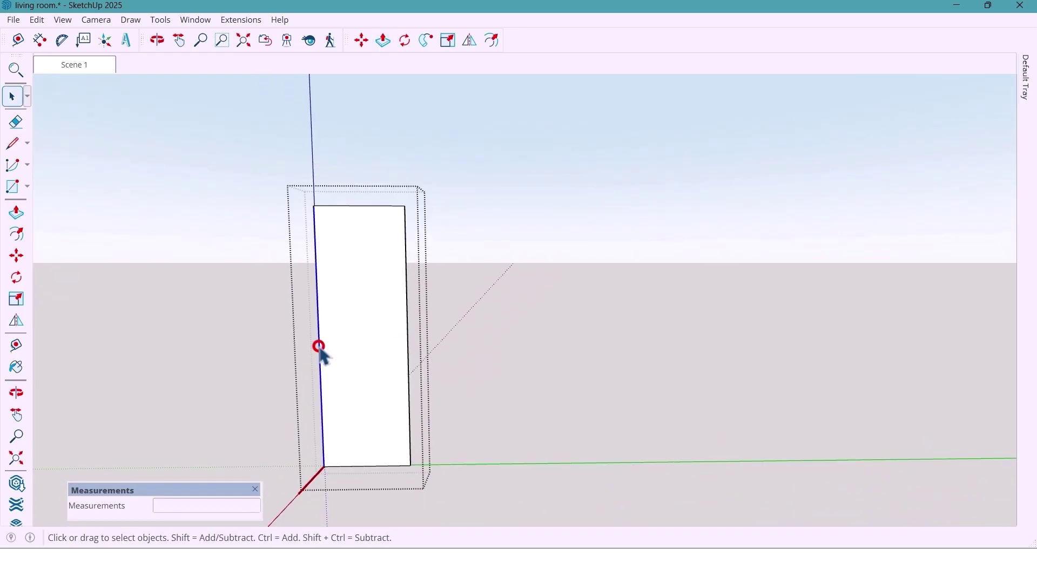
Copy the left edge 250 mm across, then copy that edge another 10 mm
left_click(15, 255)
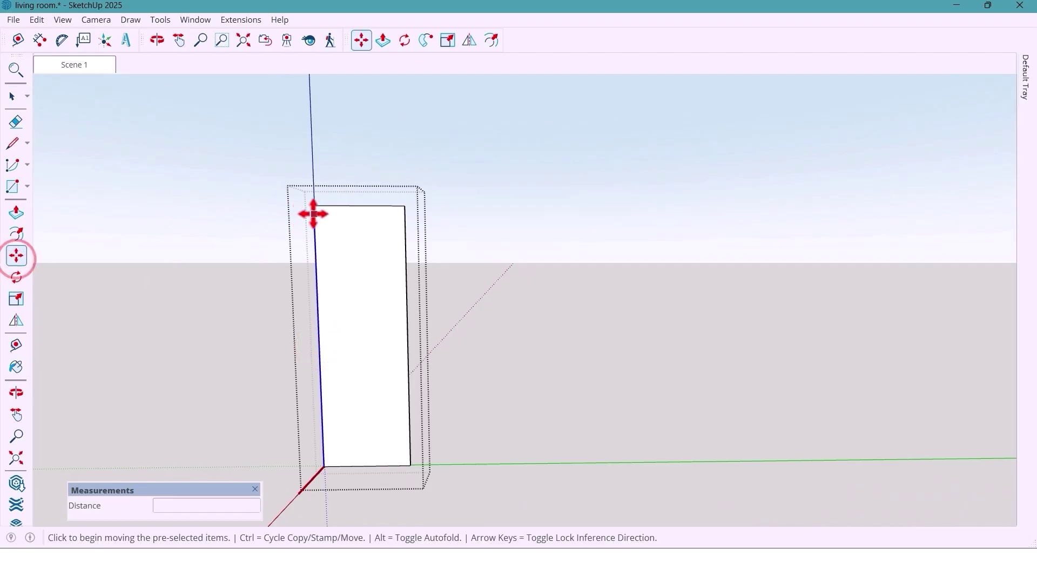
key("ctrl")
left_click(314, 207)
type("25")
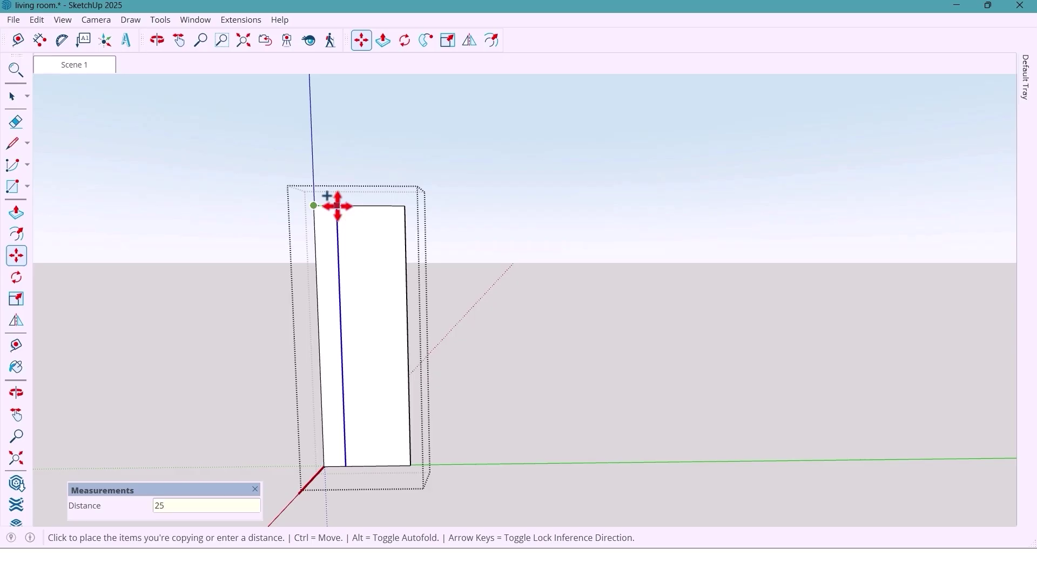
type("0")
key("Return")
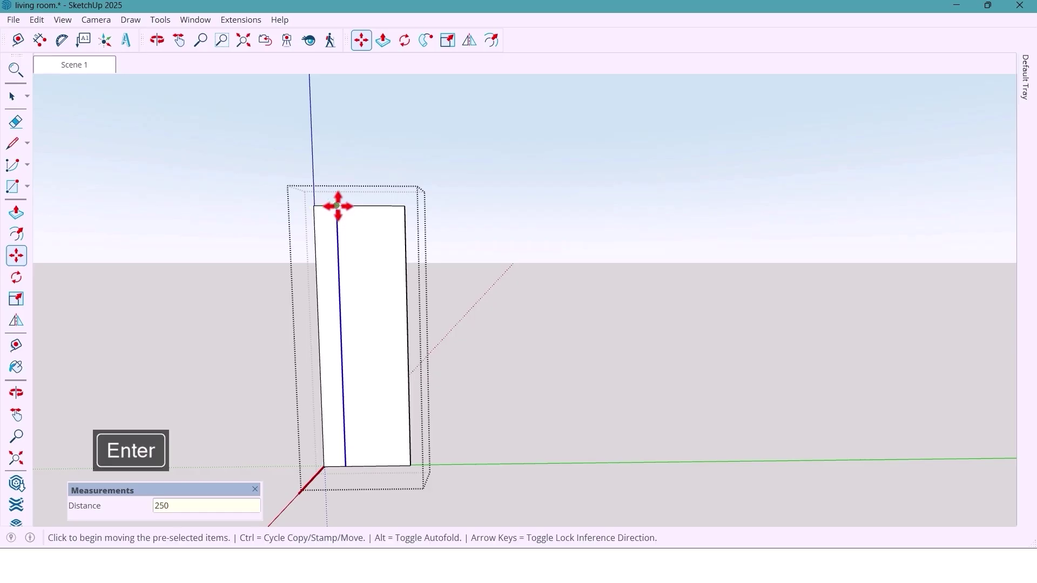
scroll(337, 206, "up", 1)
scroll(337, 207, "up", 2)
scroll(338, 207, "up", 3)
scroll(337, 207, "up", 2)
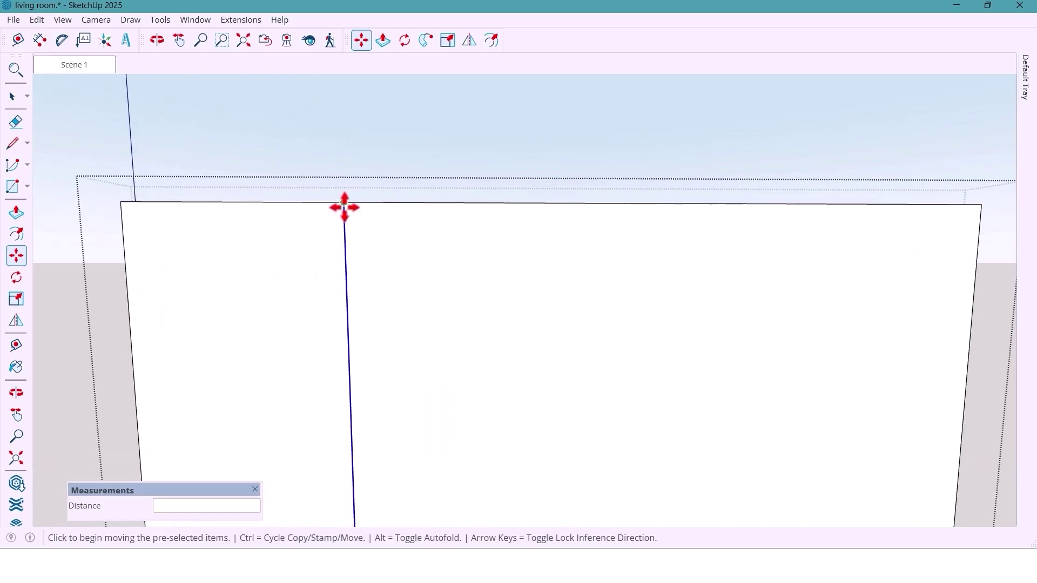
key("ctrl")
left_click(342, 202)
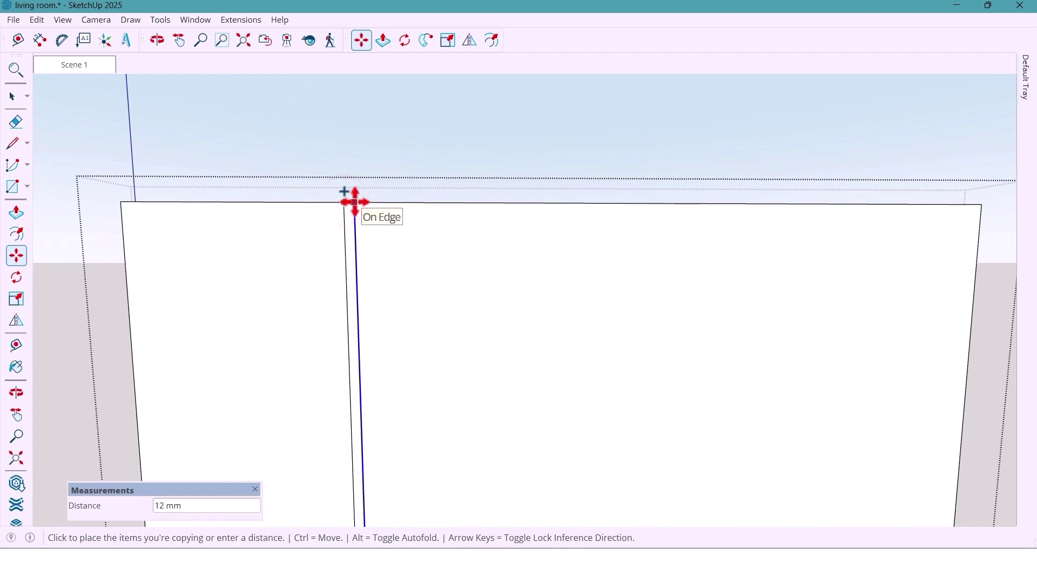
type("10")
key("Return")
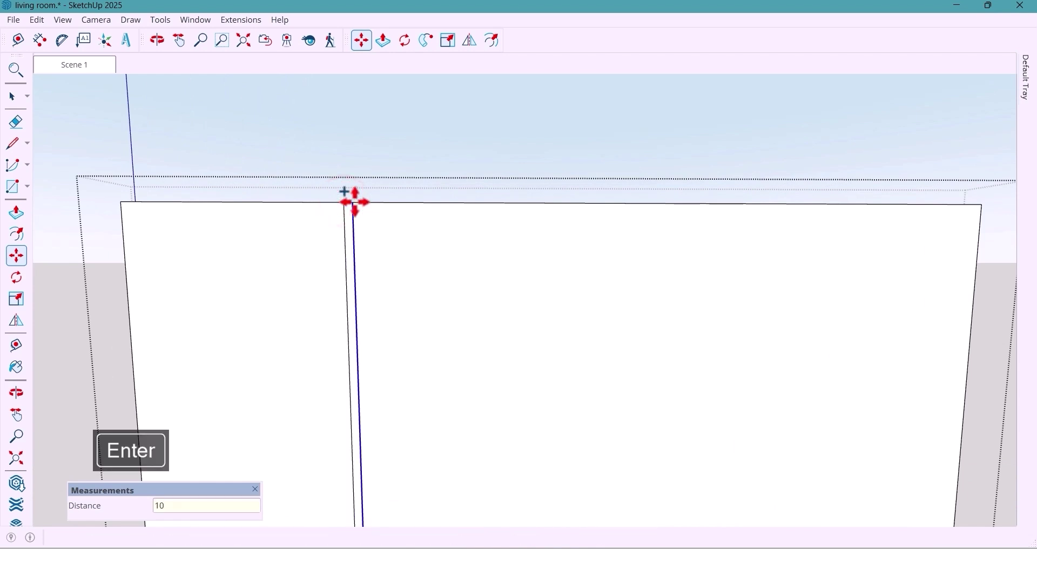
key("space")
Push the thin 10 mm strip into the panel to form a groove
middle_click_drag(368, 252, 343, 385)
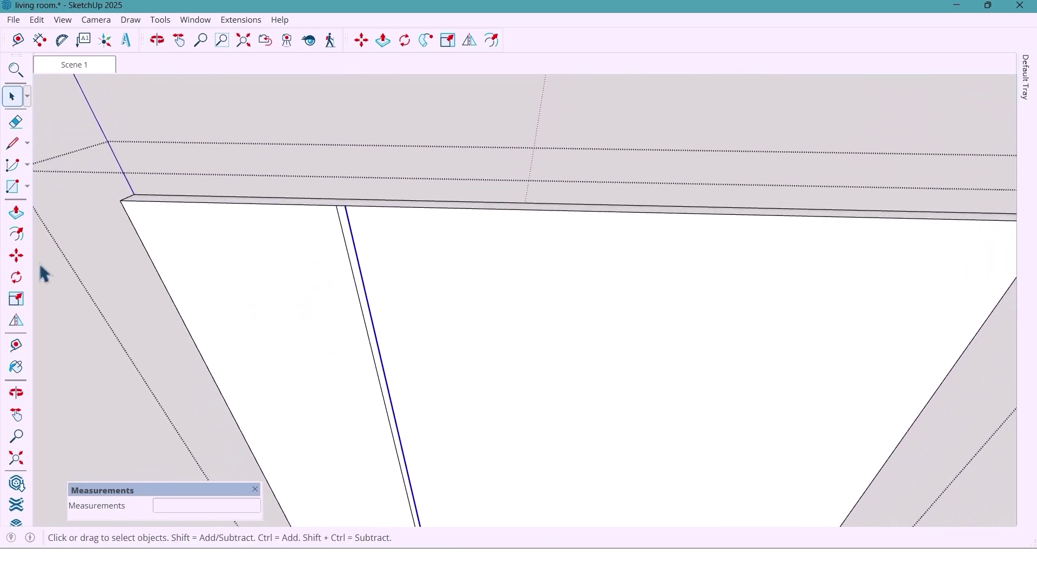
left_click(17, 213)
scroll(347, 232, "up", 2)
left_click(347, 231)
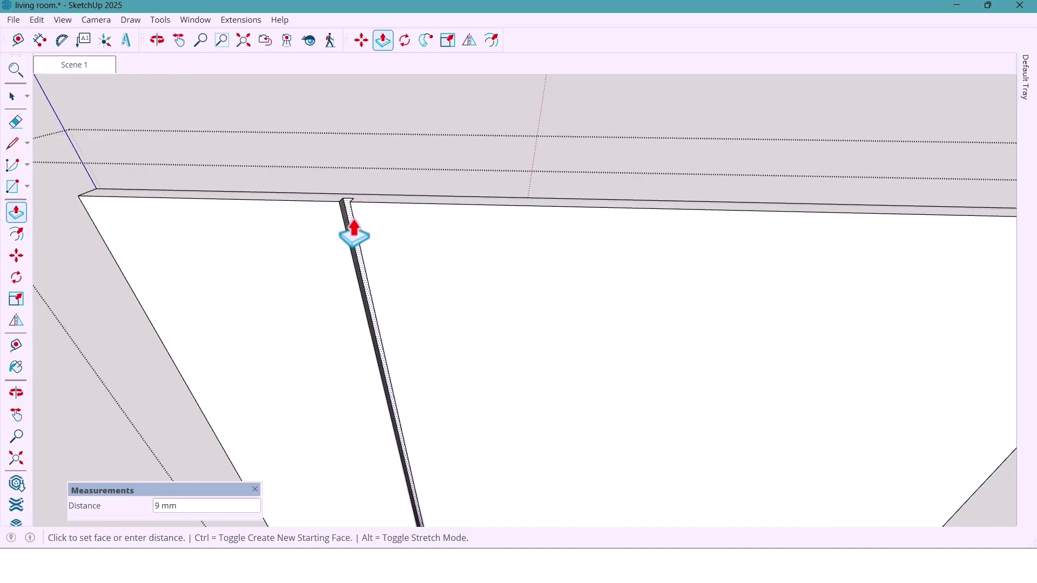
scroll(353, 233, "down", 5)
middle_click_drag(400, 260, 429, 162)
scroll(430, 163, "up", 3)
left_click(430, 154)
mouse_move(441, 288)
middle_mouse_down()
mouse_move(418, 298)
mouse_move(462, 341)
middle_mouse_up()
scroll(433, 241, "up", 3)
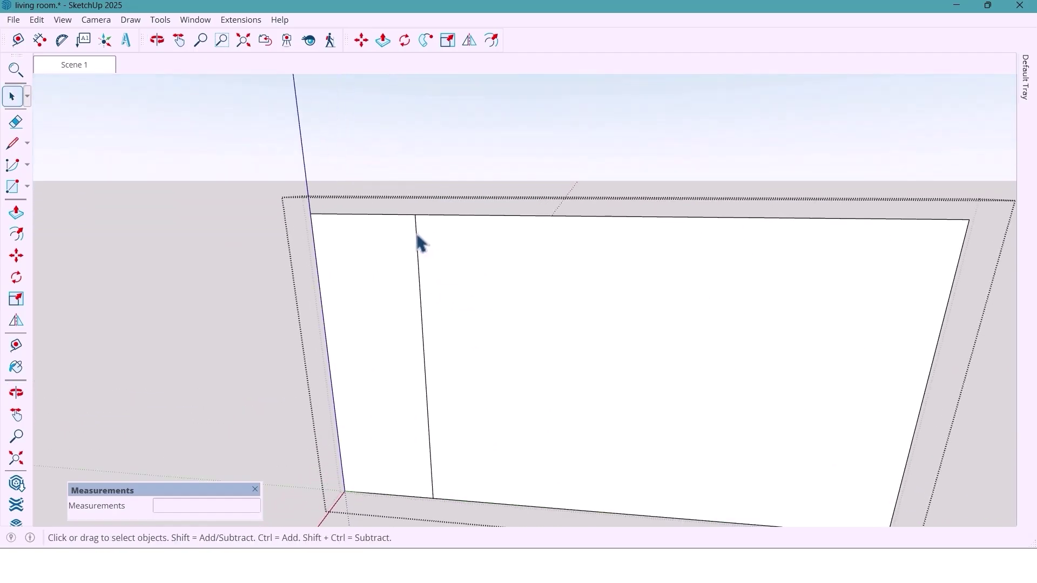
scroll(419, 269, "down", 2)
Copy the vertical edge to the right, marking off a narrow strip
middle_click_drag(416, 232, 452, 256)
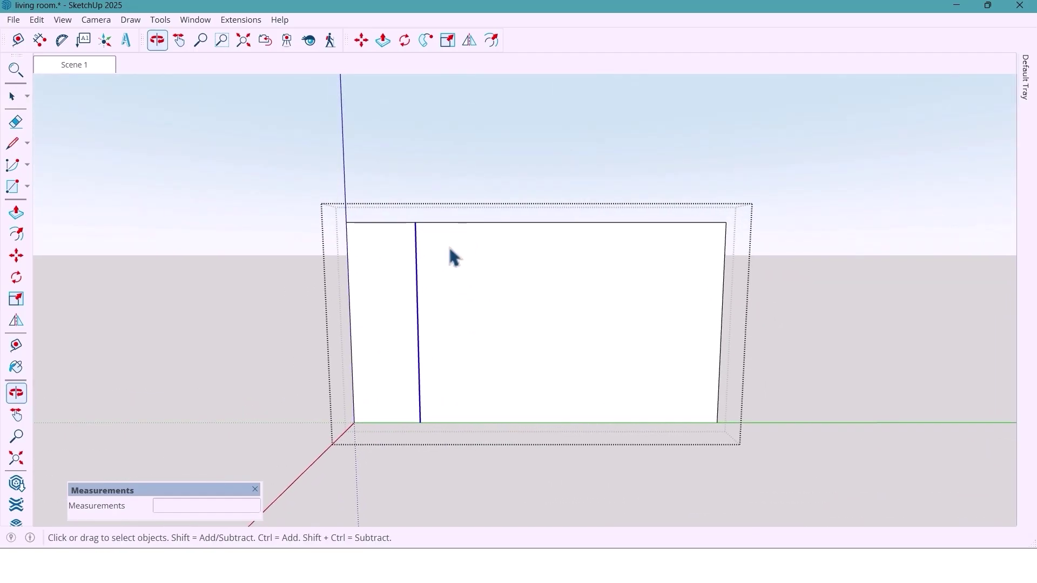
left_click(16, 256)
scroll(413, 224, "up", 1)
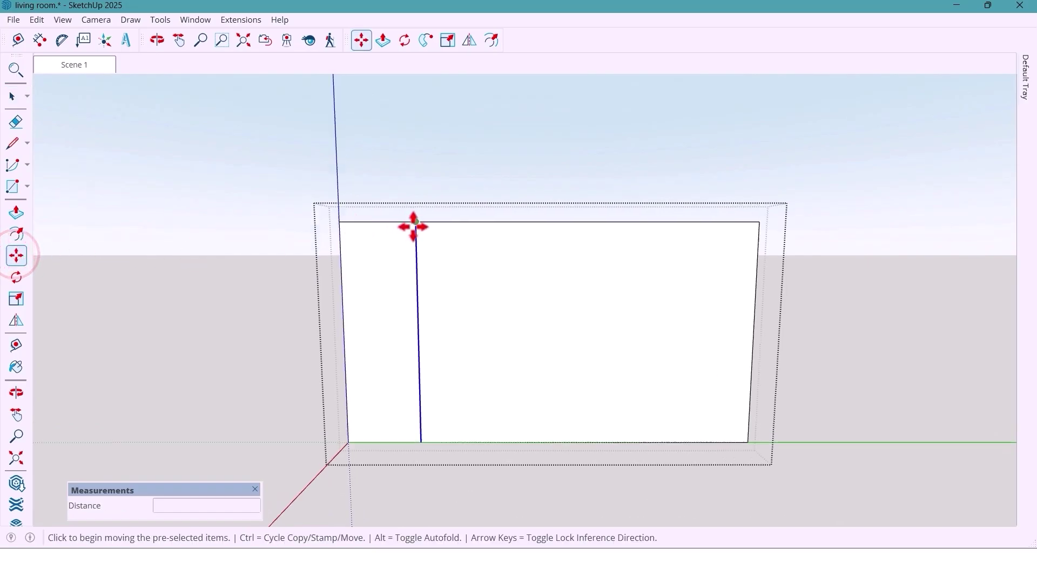
scroll(416, 222, "up", 1)
key("ctrl")
left_click(416, 222)
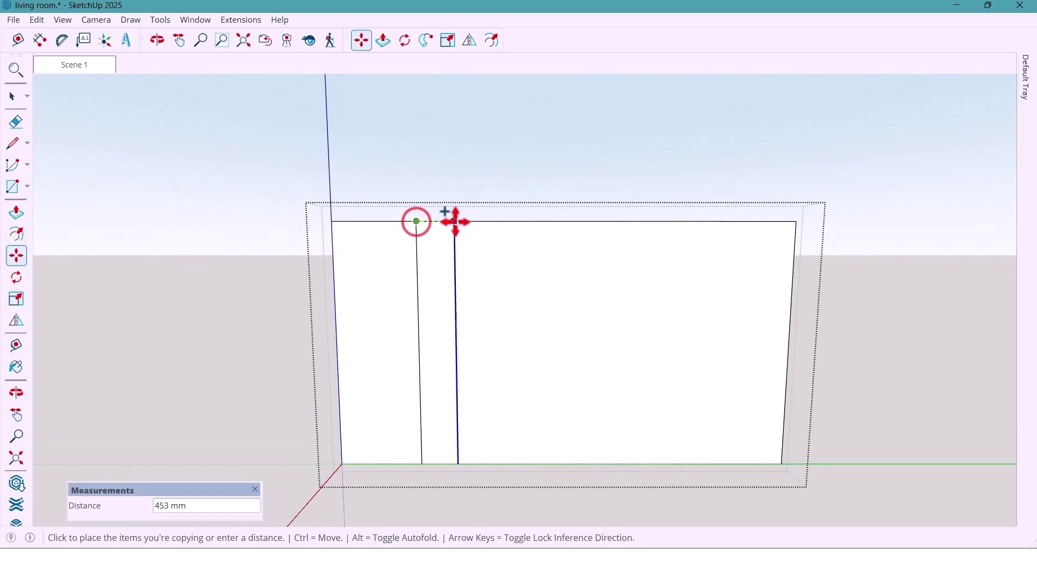
left_click(465, 222)
key("Return")
Copy the narrow face between the two edges and paste it in place
mouse_move(465, 231)
middle_mouse_down()
mouse_move(450, 347)
mouse_move(394, 336)
mouse_move(439, 345)
mouse_move(453, 363)
mouse_move(447, 317)
middle_mouse_up()
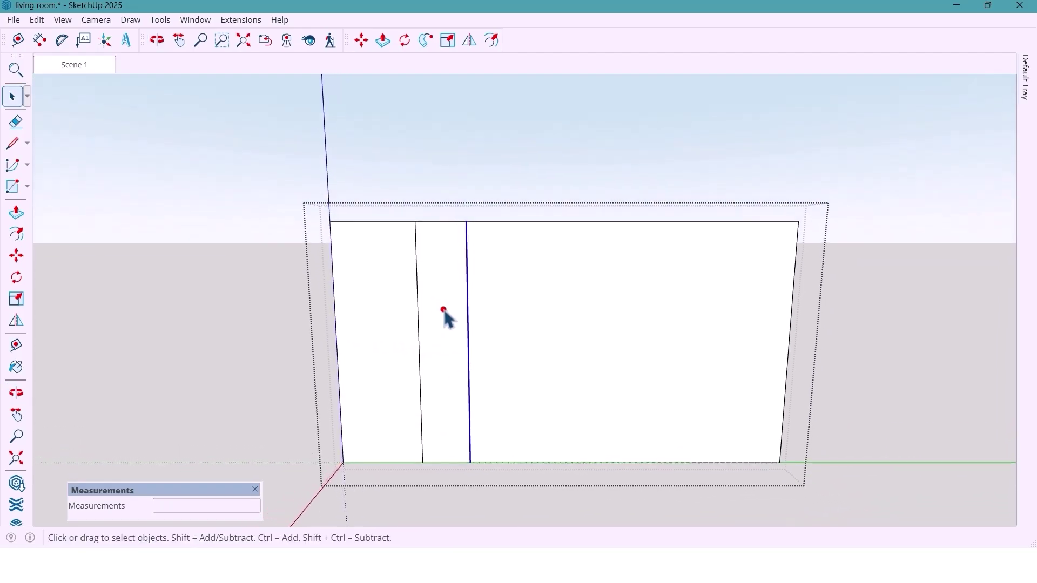
left_click(443, 309)
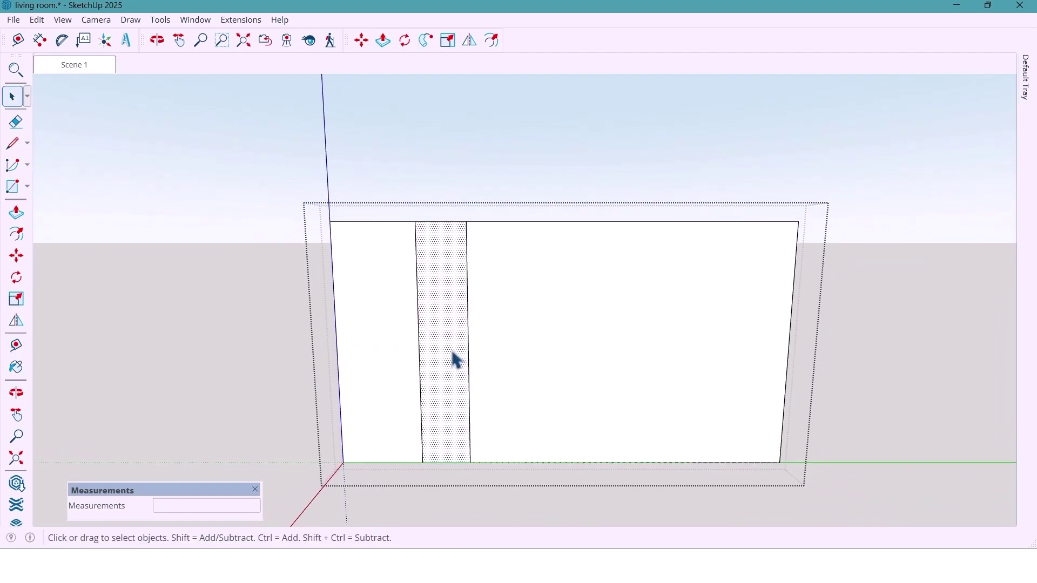
key("ctrl+c")
mouse_move(454, 360)
middle_mouse_down()
mouse_move(448, 315)
mouse_move(439, 317)
middle_mouse_up()
left_click(410, 213)
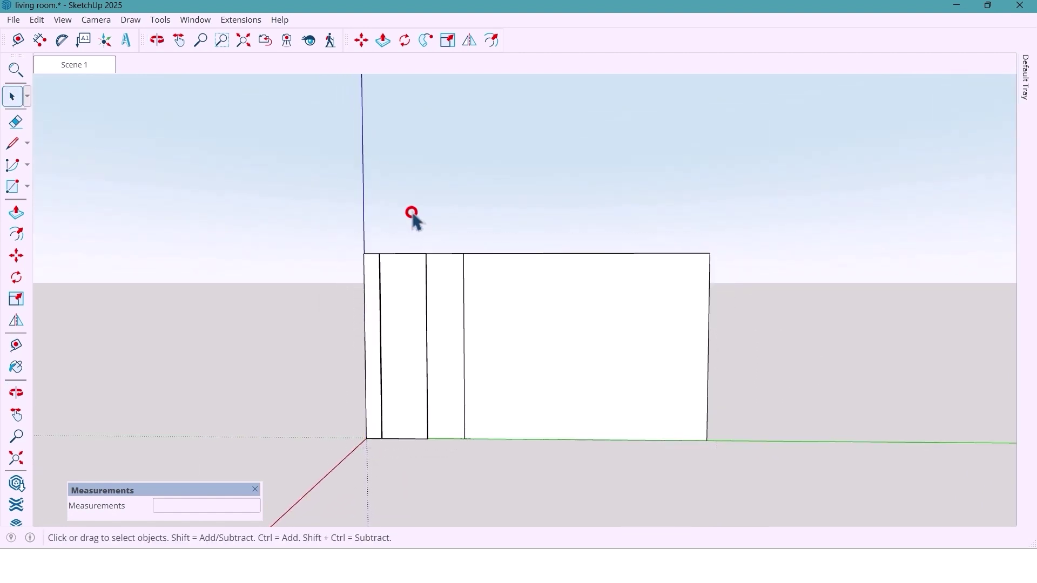
left_click(38, 20)
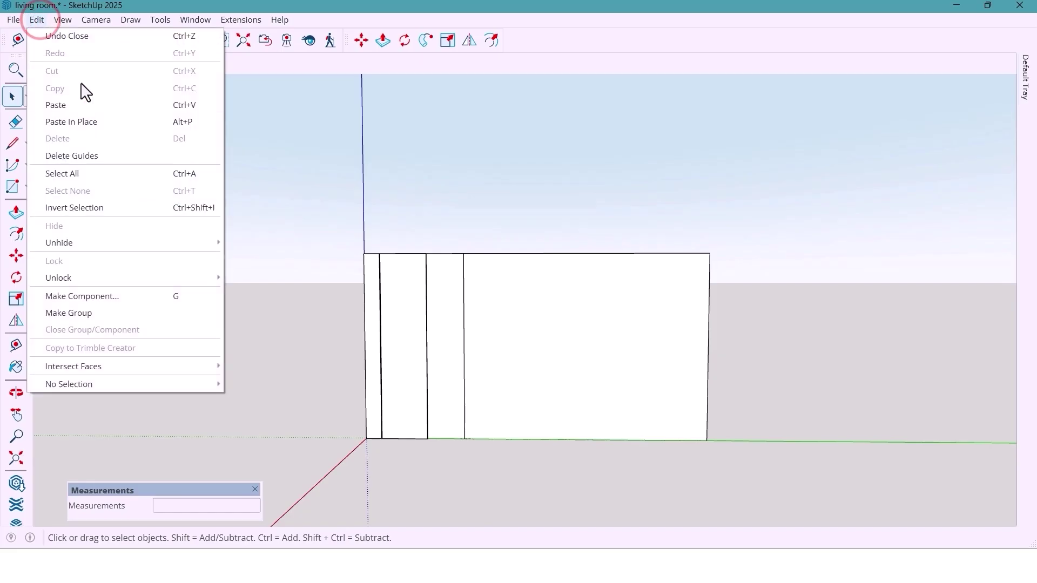
left_click(128, 124)
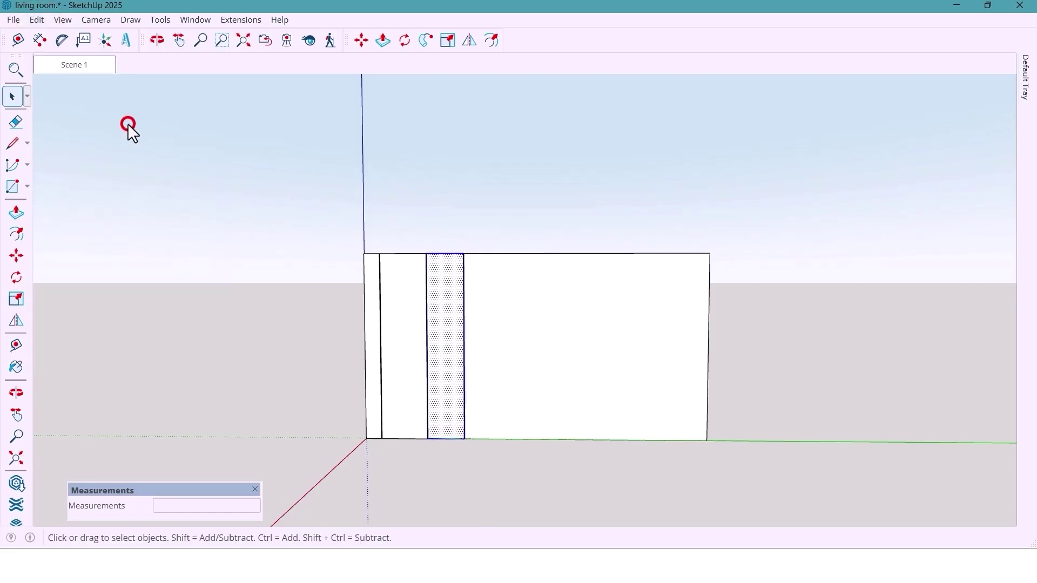
Group the pasted narrow face, then enter the group and select its face
middle_click(462, 335)
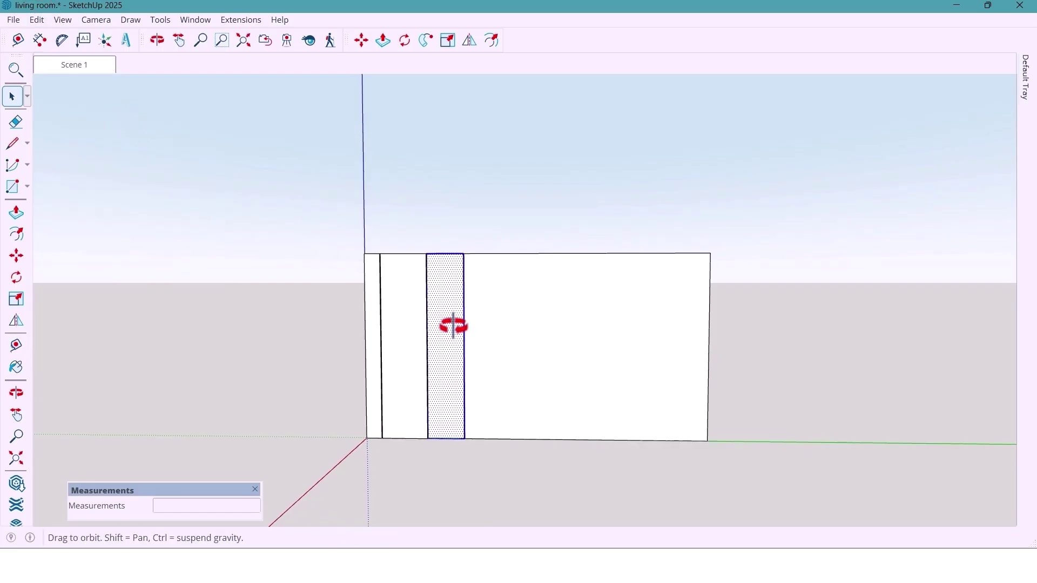
right_click(455, 336)
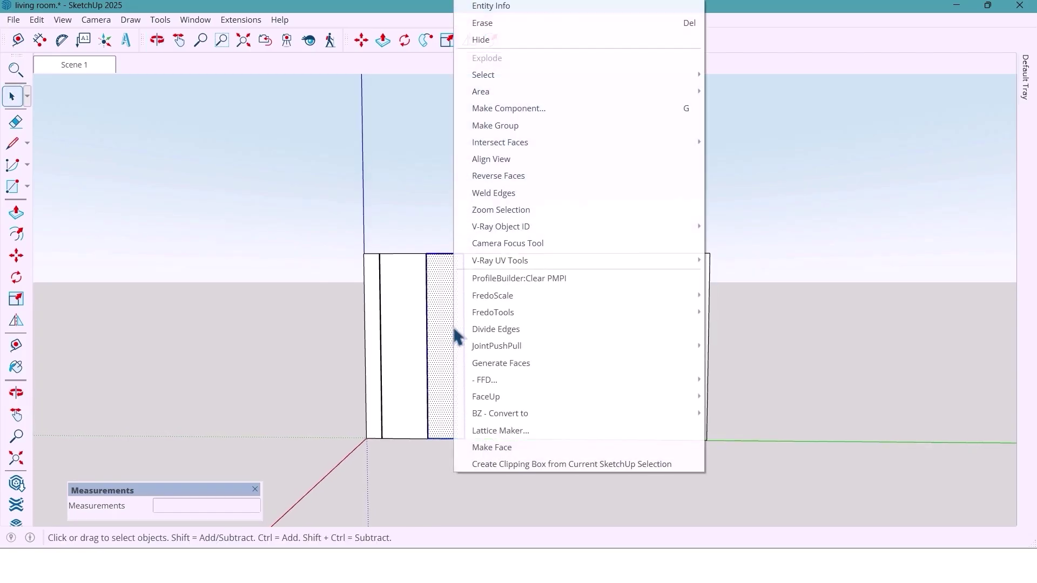
left_click(519, 125)
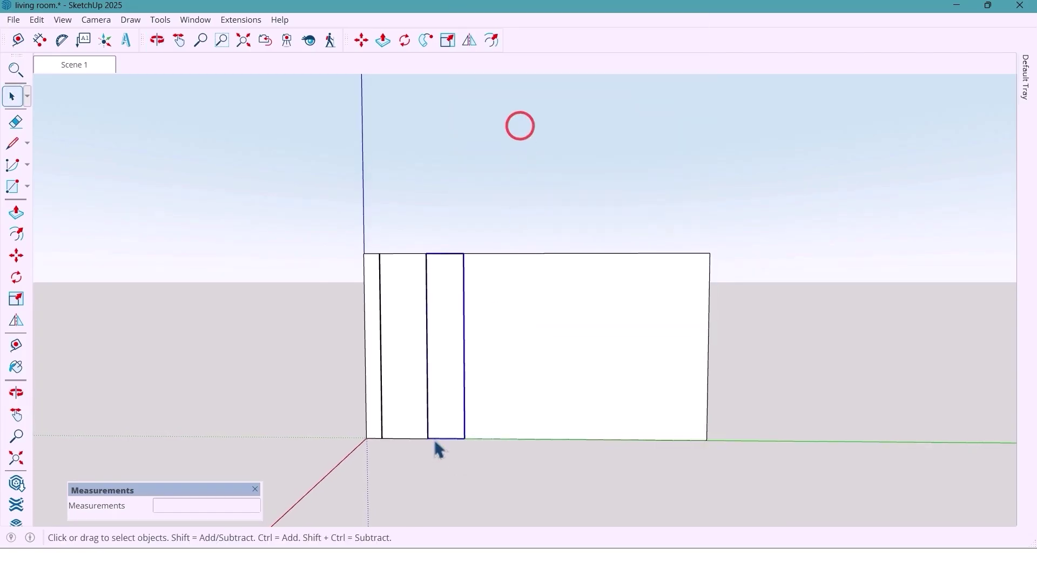
double_click(443, 341)
left_click(445, 314)
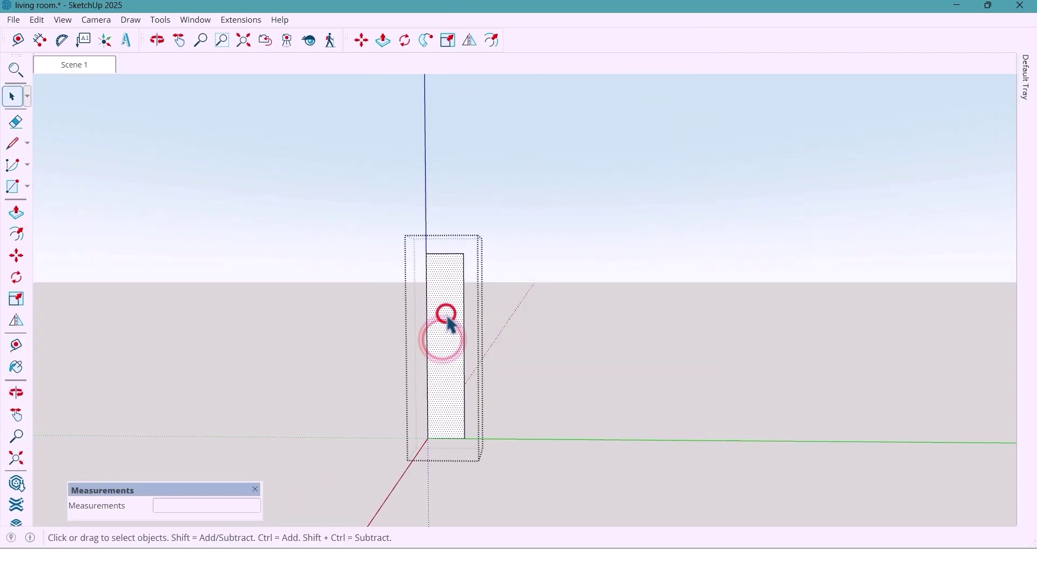
Generate 1001bit vertical louvres on the front: depth 10, thickness 20, spacing 30, angle 0
right_click(509, 54)
left_click(529, 8)
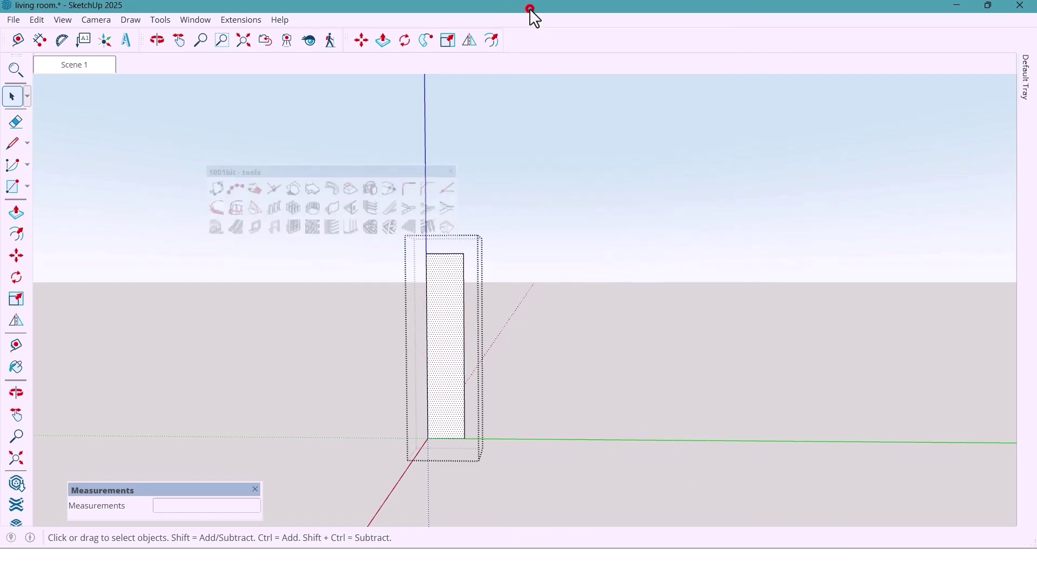
left_click_drag(417, 164, 355, 101)
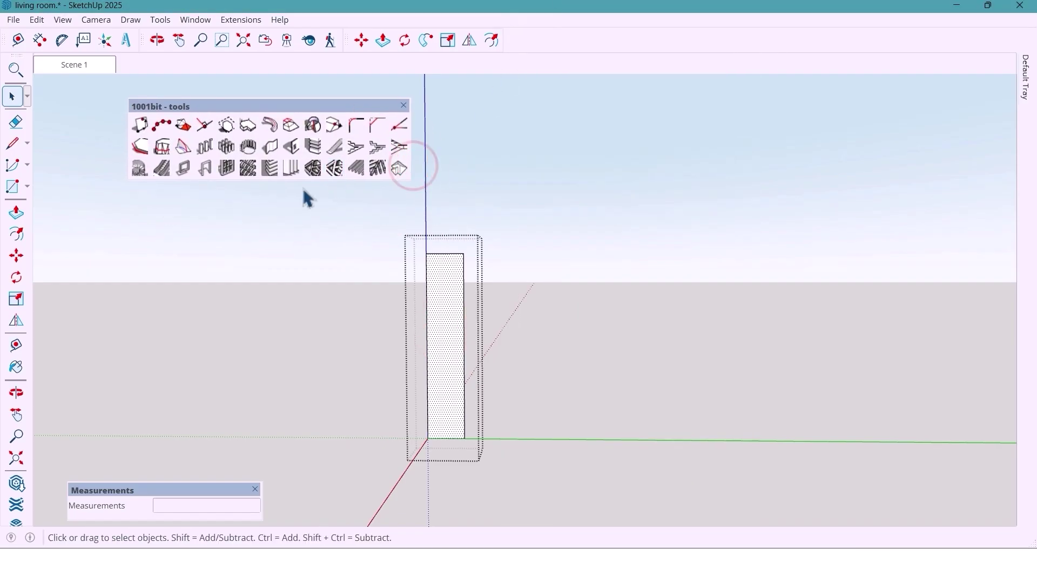
left_click(288, 170)
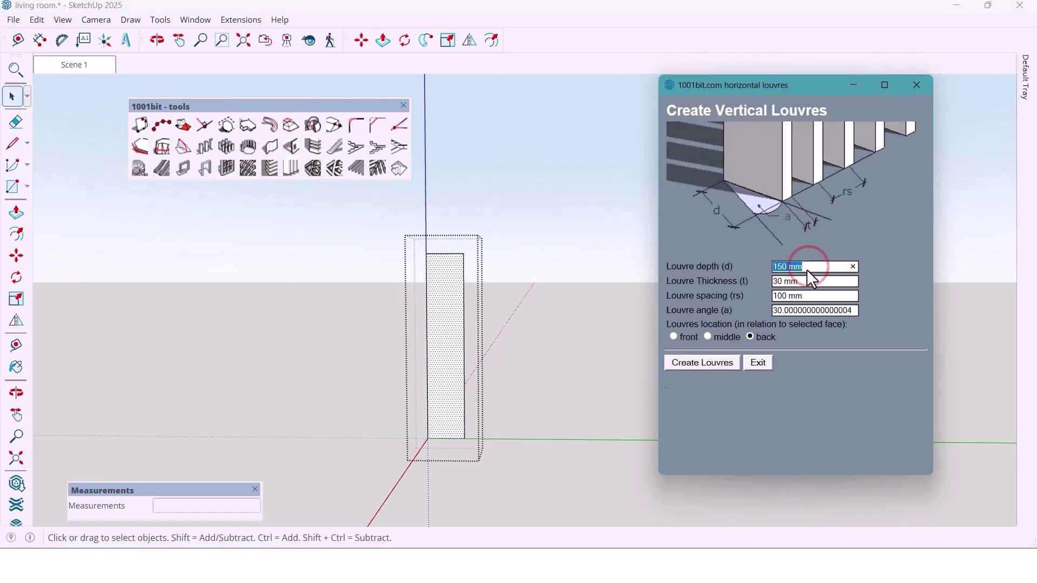
type("10")
type("20")
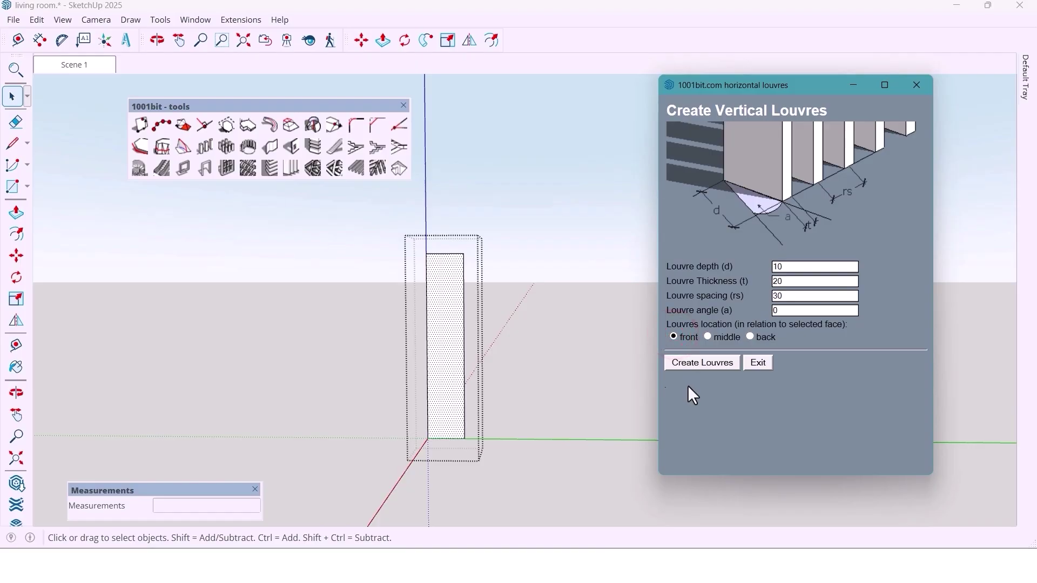
left_click(722, 364)
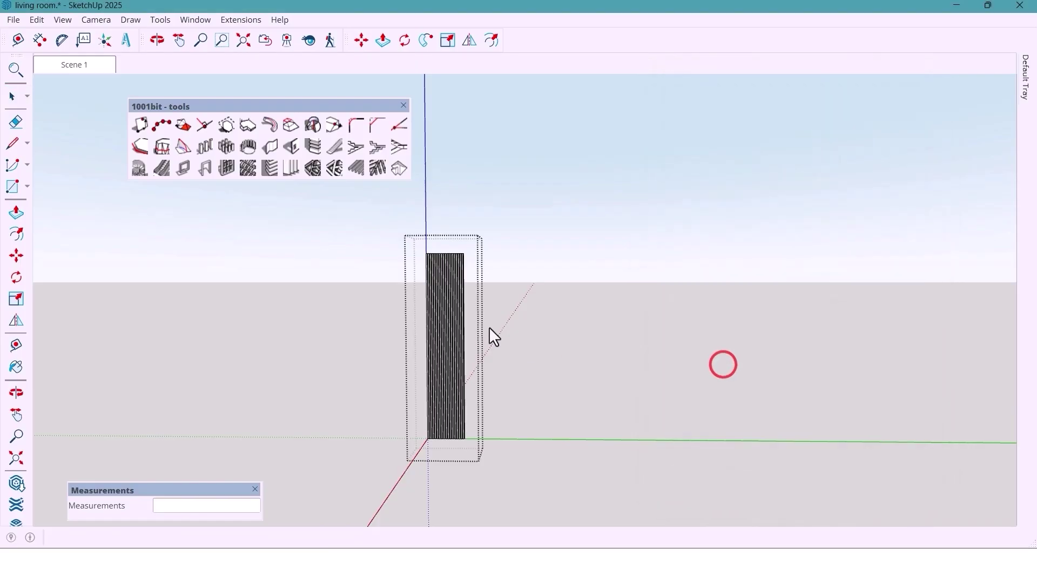
Close the 1001bit toolbar and select the wall group from a wide view
middle_click_drag(488, 326, 442, 262)
scroll(444, 258, "up", 3)
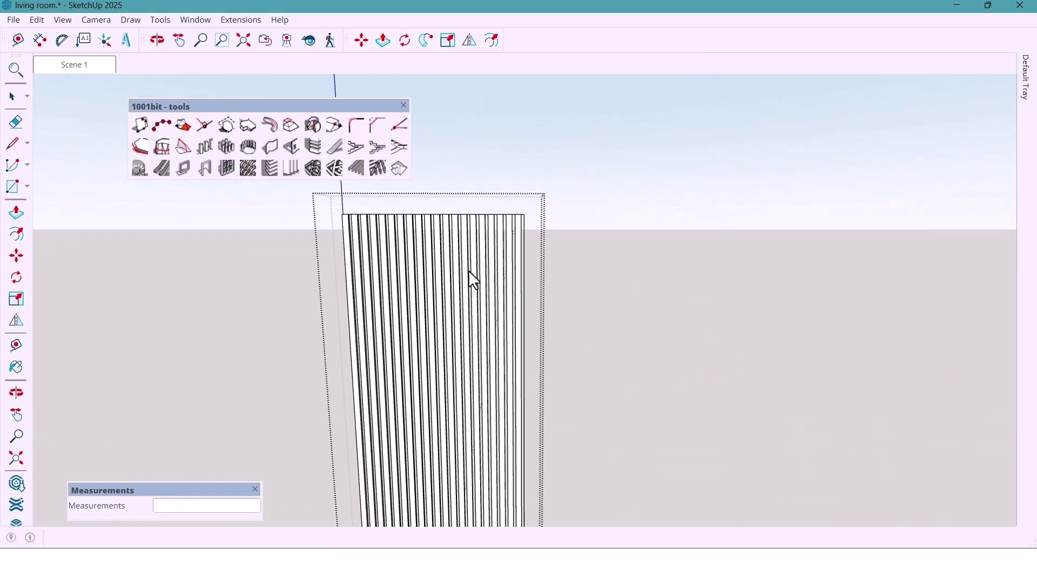
scroll(469, 269, "down", 3)
middle_click_drag(468, 269, 465, 268)
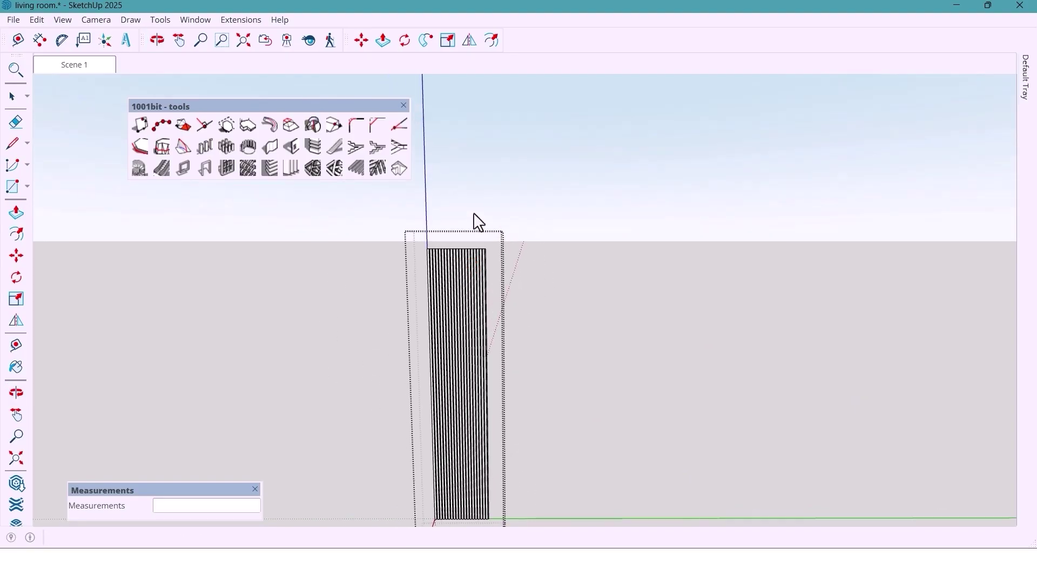
left_click(404, 105)
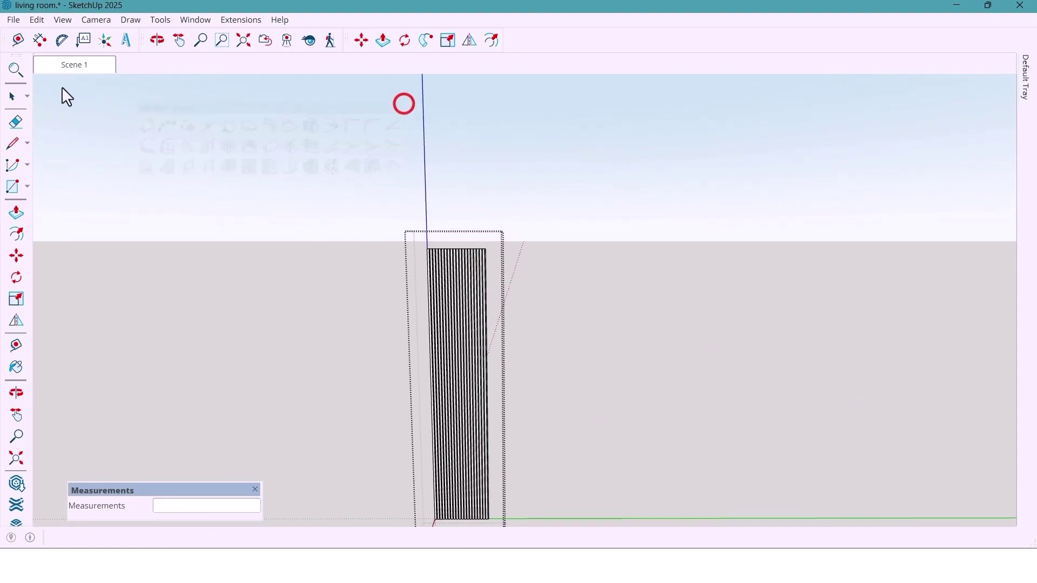
left_click(16, 96)
mouse_move(475, 176)
middle_mouse_down()
mouse_move(513, 279)
mouse_move(502, 279)
mouse_move(535, 309)
middle_mouse_up()
left_click(536, 314)
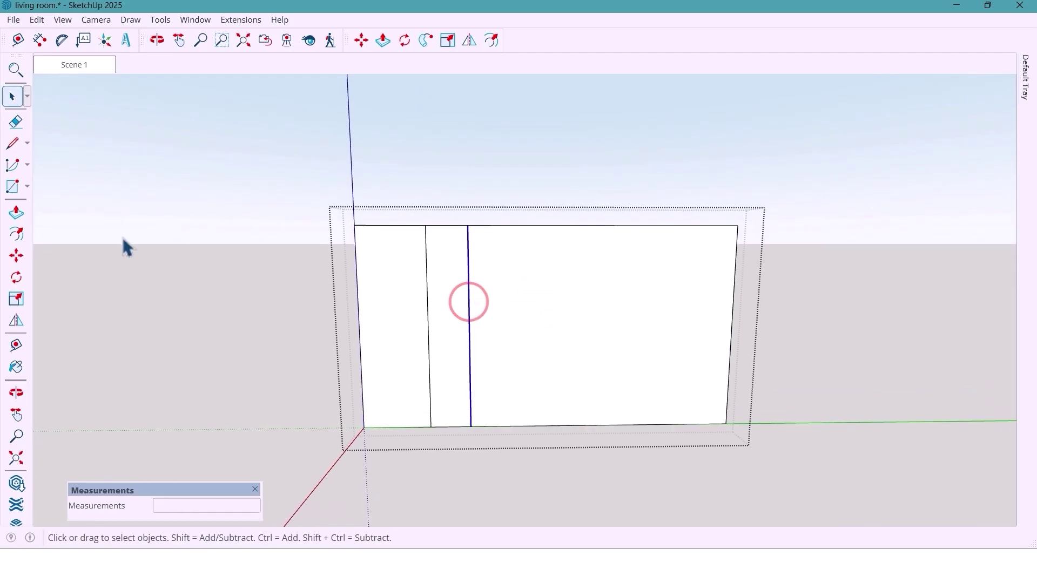
Copy the vertical wall line 700 mm right, then array two more copies with x2
left_click(17, 256)
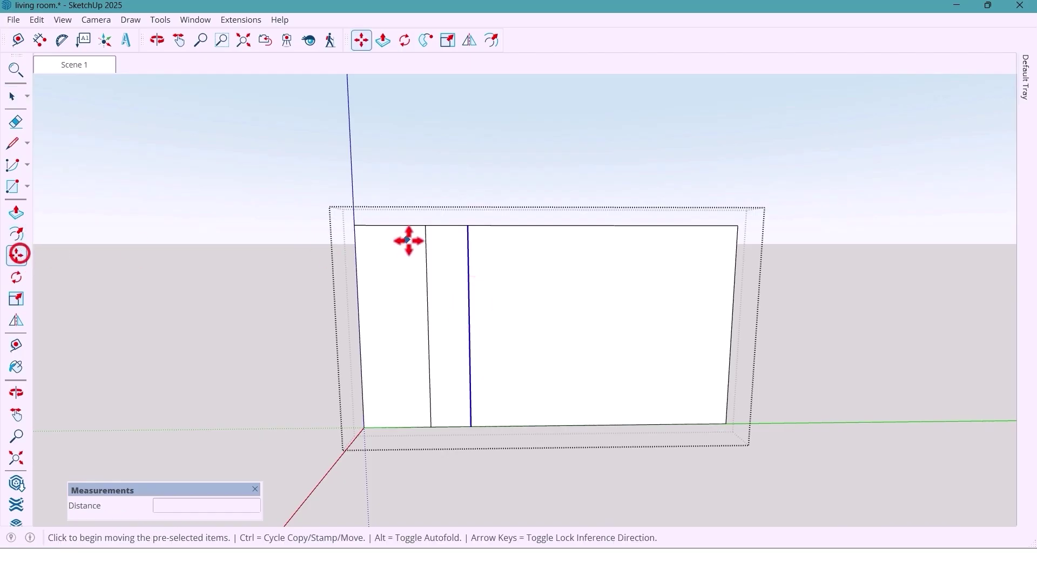
left_click(468, 226)
type("700")
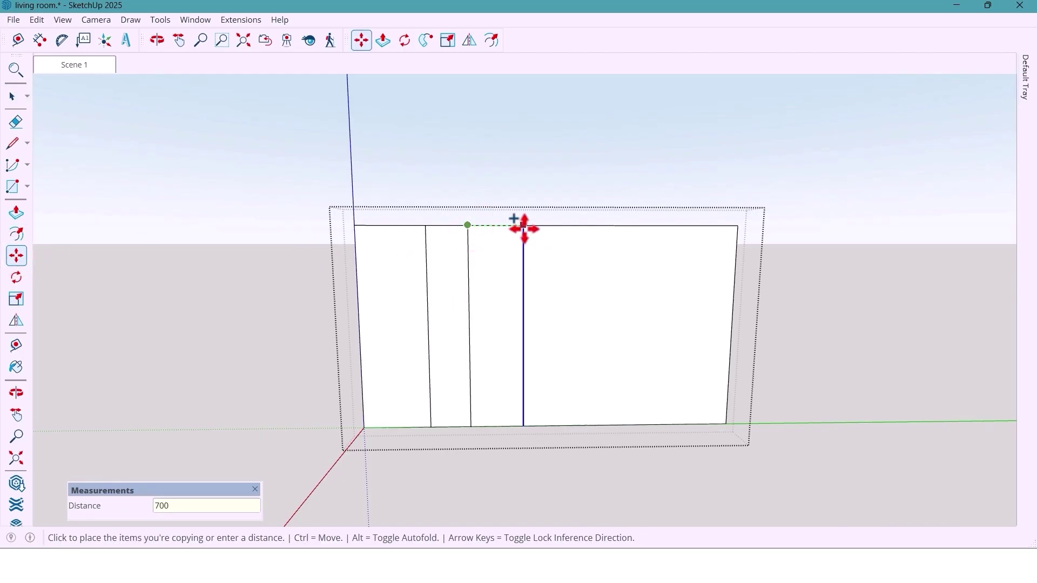
key("Return")
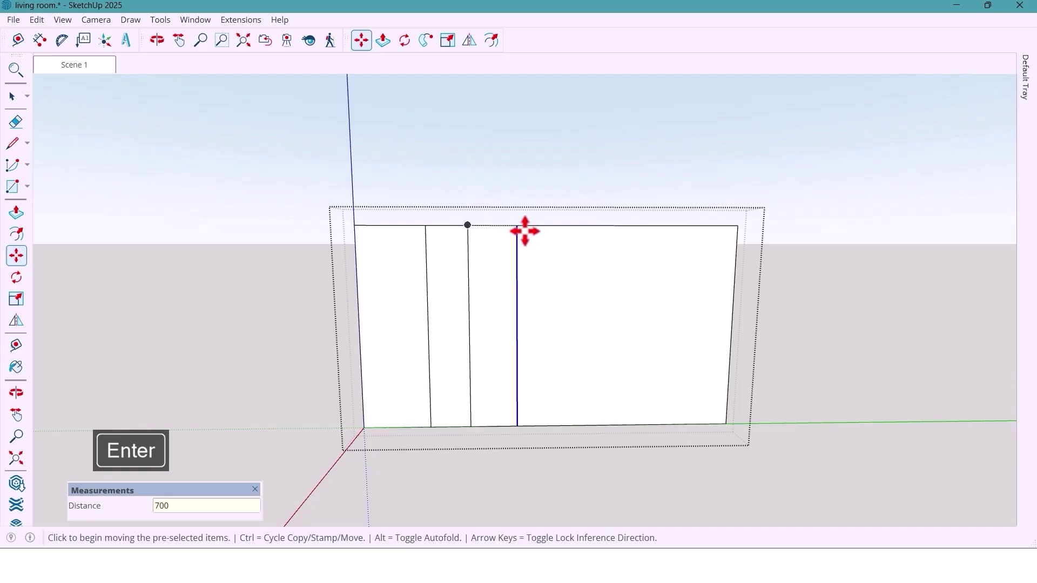
middle_click_drag(535, 272, 518, 241)
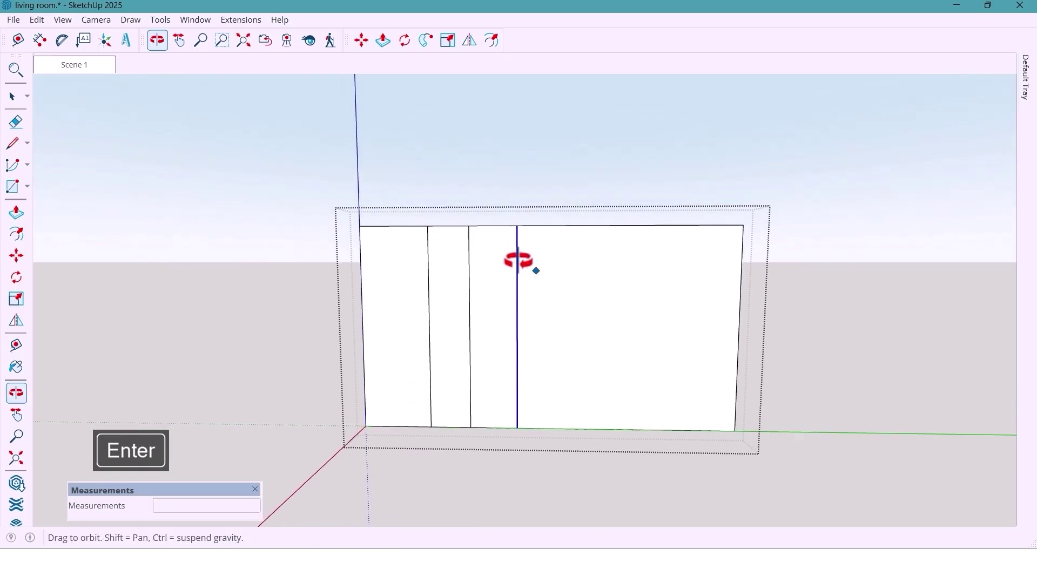
key("ctrl")
left_click(517, 226)
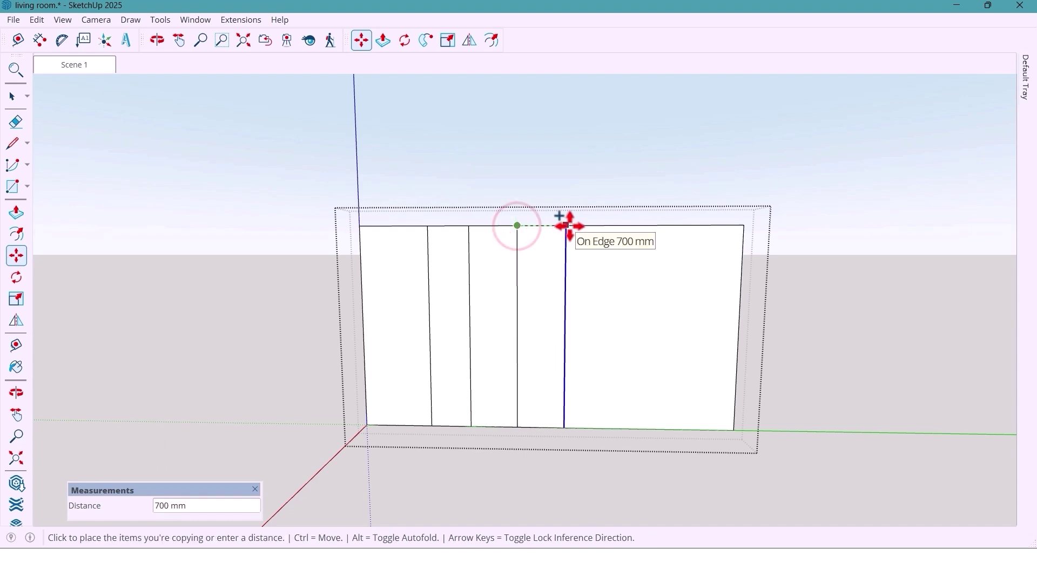
left_click(567, 226)
type("x2")
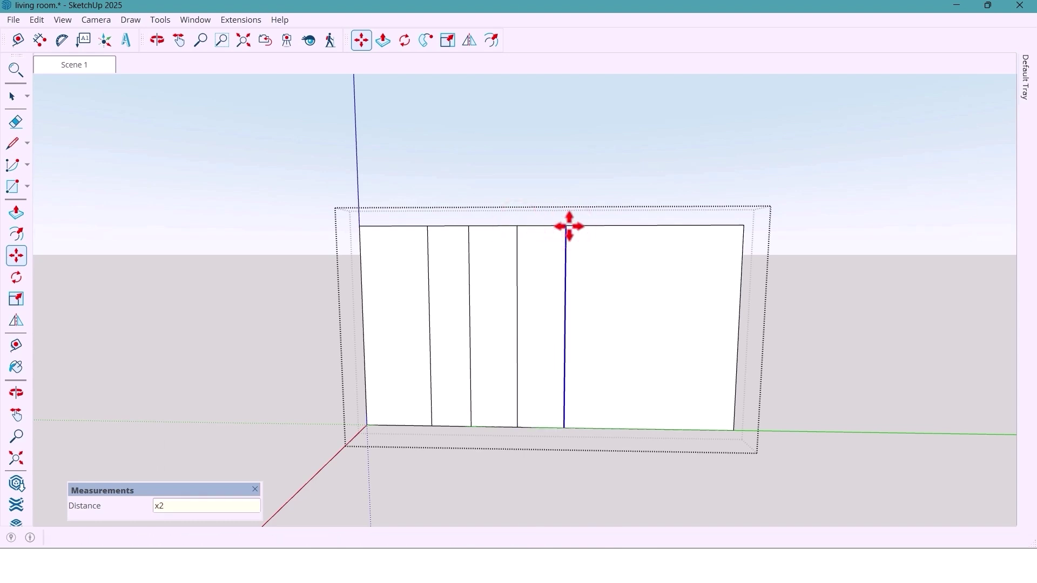
key("Return")
key("space")
mouse_move(551, 363)
middle_mouse_down()
mouse_move(553, 330)
mouse_move(541, 337)
middle_mouse_up()
Copy the three middle 700 mm panel faces, paste them in place, and group them
left_click(494, 324)
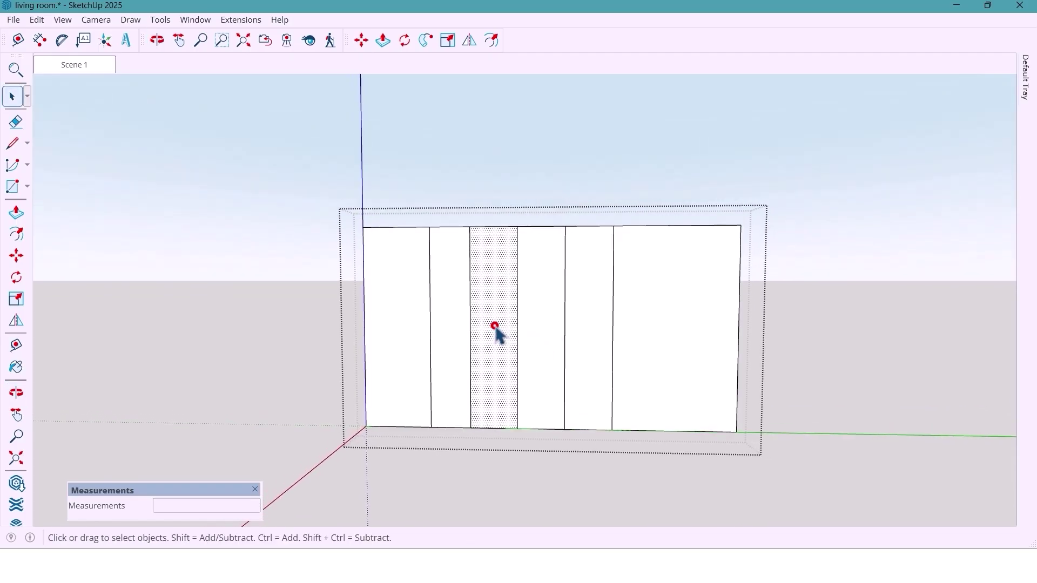
left_click(528, 321, "ctrl")
left_click(577, 318, "ctrl")
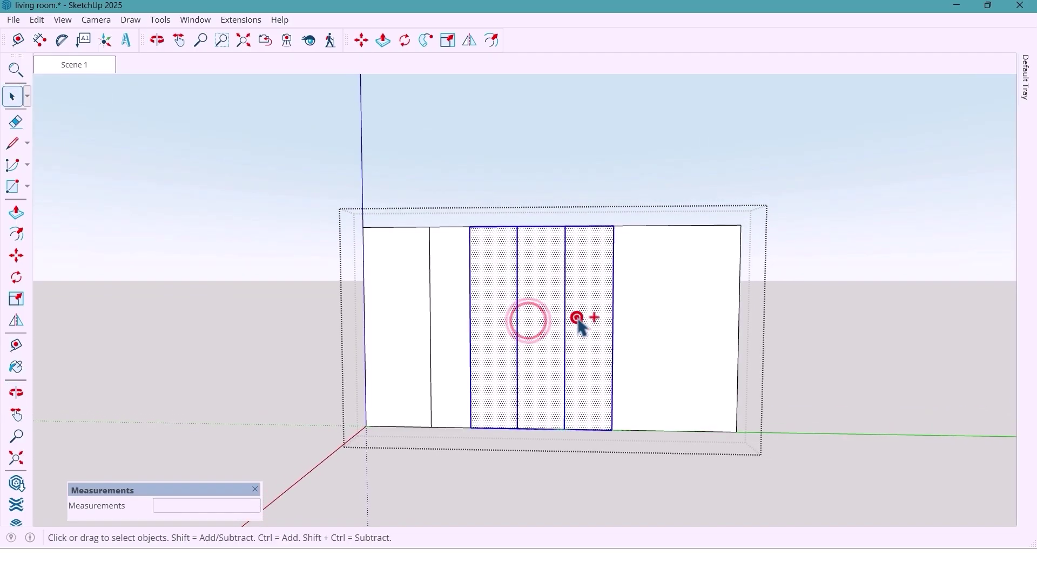
key("ctrl+c")
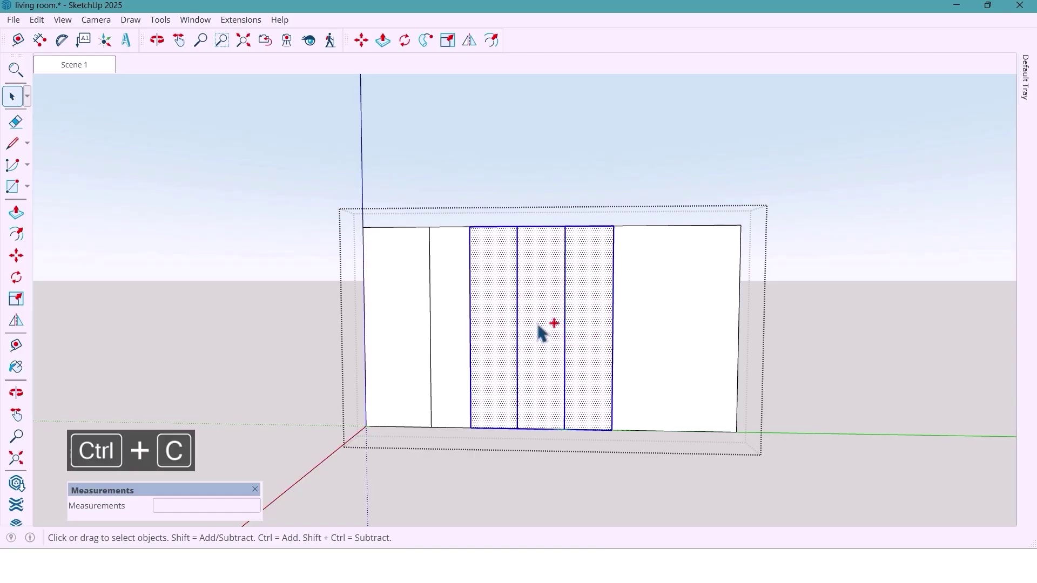
left_click(515, 194)
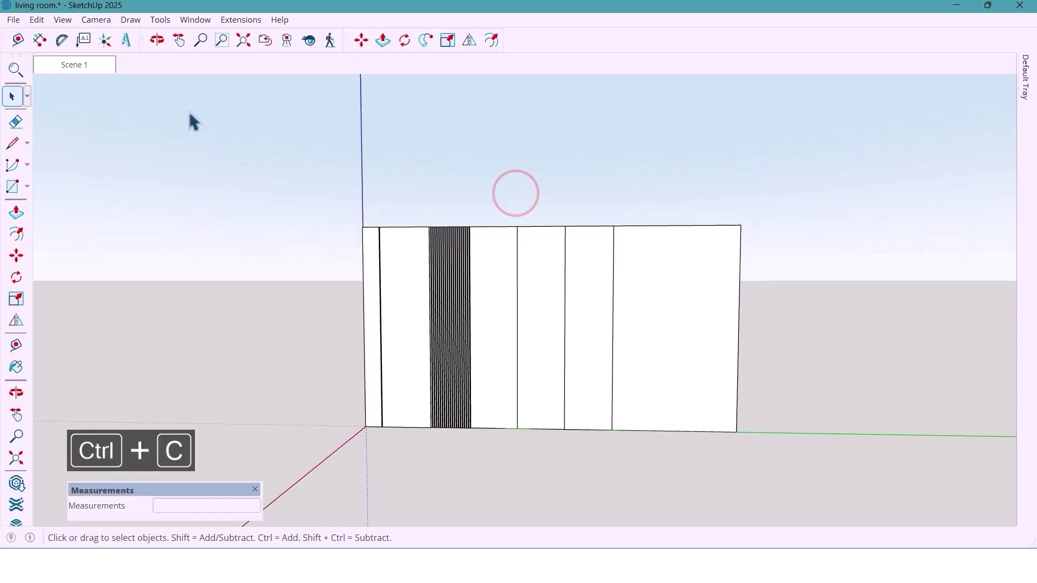
left_click(37, 20)
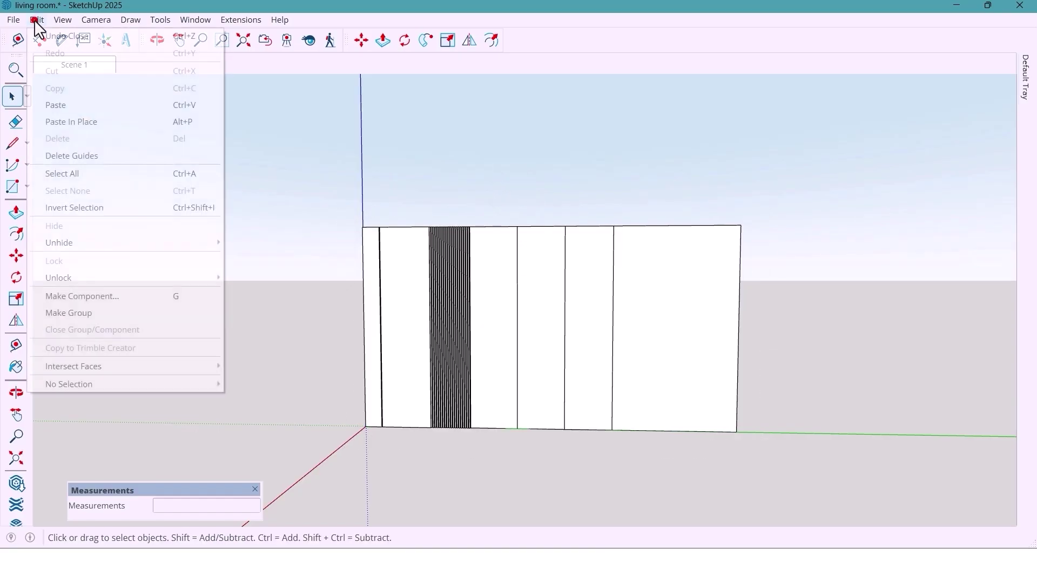
left_click(74, 121)
middle_click_drag(532, 288, 547, 312)
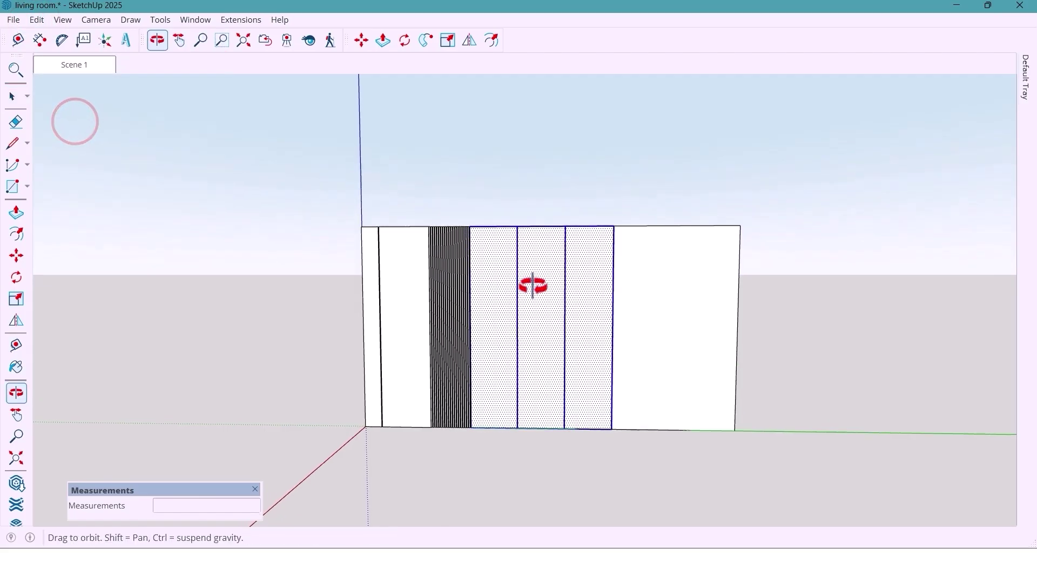
right_click(548, 313)
left_click(599, 123)
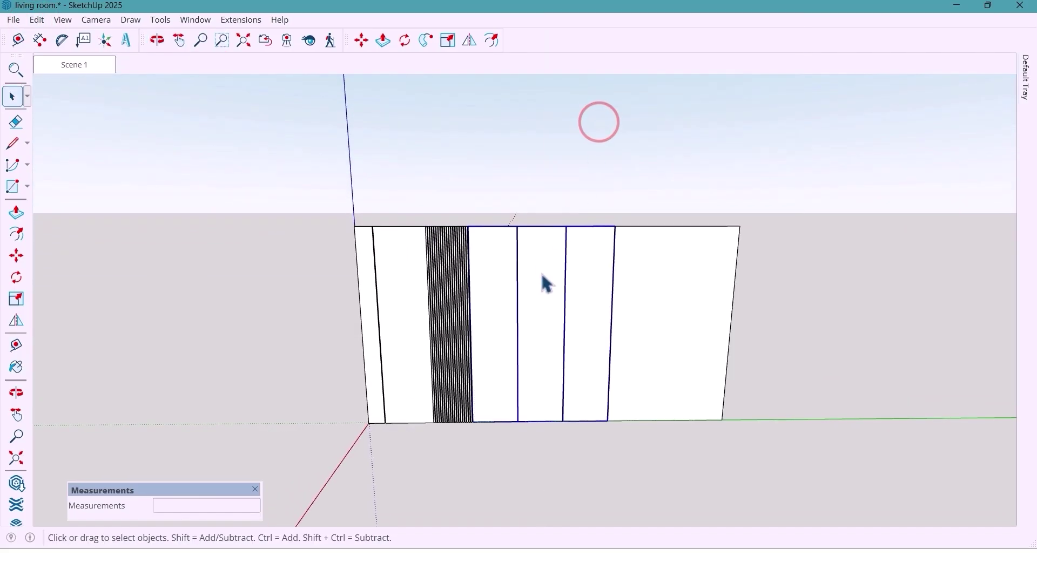
scroll(545, 283, "up", 1)
scroll(539, 259, "up", 3)
scroll(528, 248, "up", 2)
scroll(513, 235, "up", 2)
Inside the panel group, copy a divider line 5 mm over to form a thin strip
double_click(512, 235)
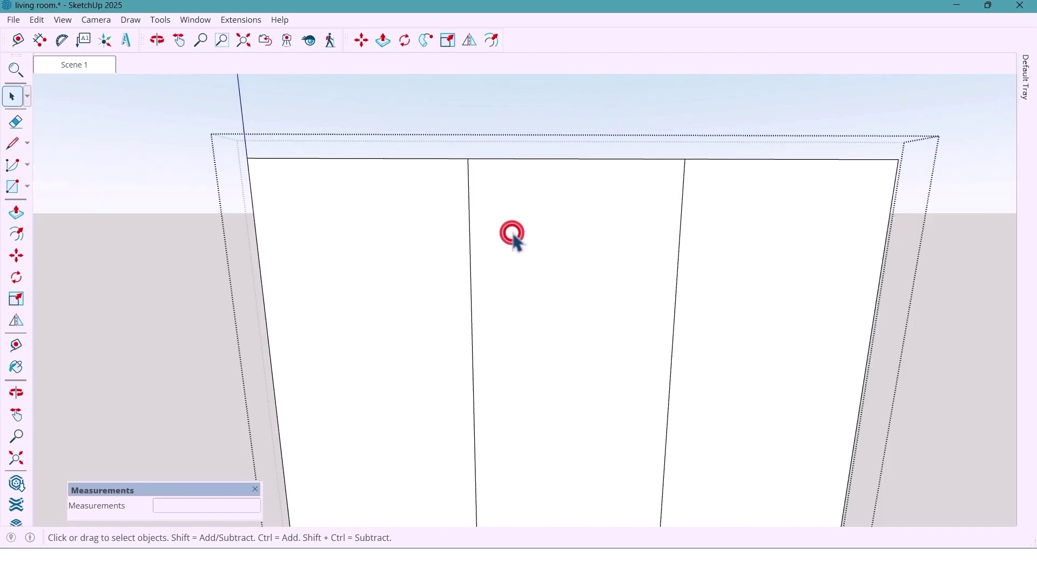
middle_click_drag(513, 235, 481, 203)
scroll(409, 220, "down", 2)
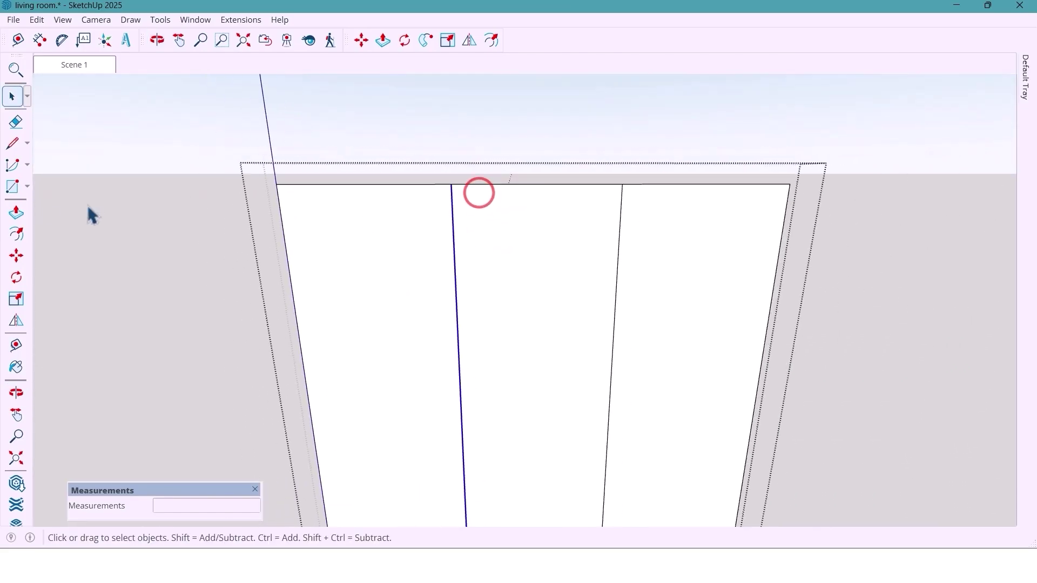
left_click(16, 256)
scroll(458, 188, "up", 1)
key("ctrl")
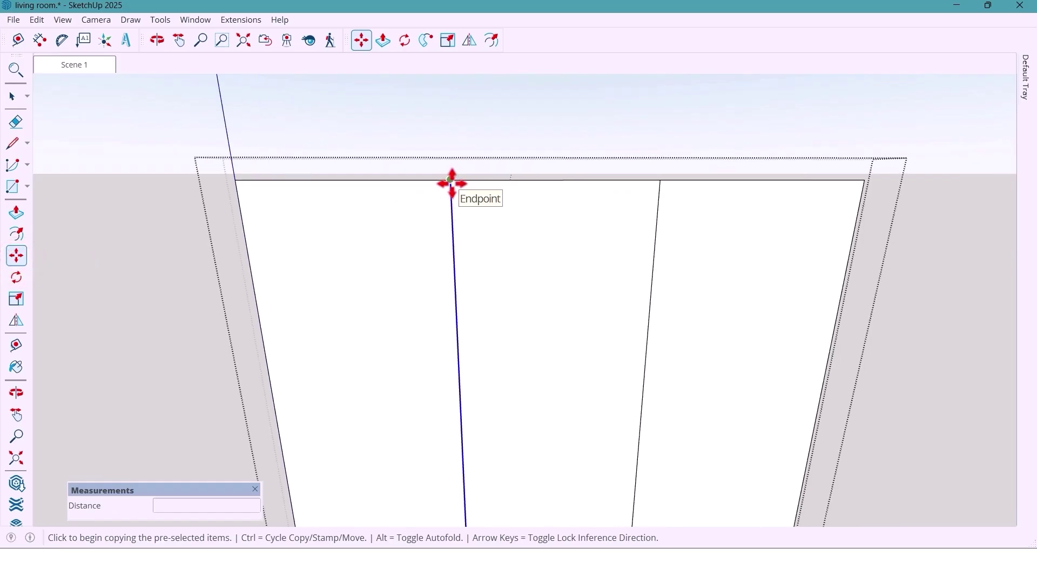
left_click(451, 181)
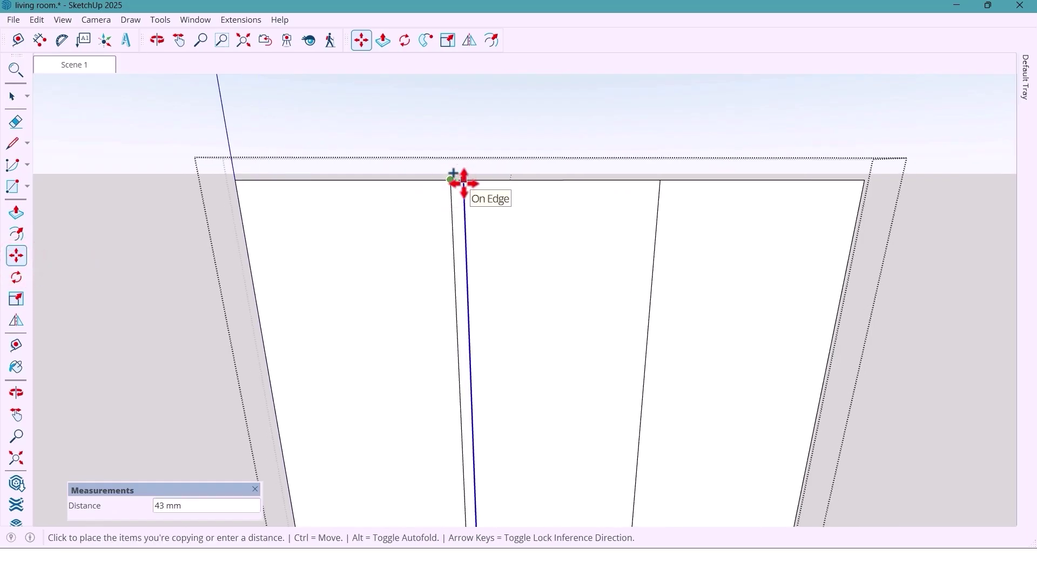
key("Return")
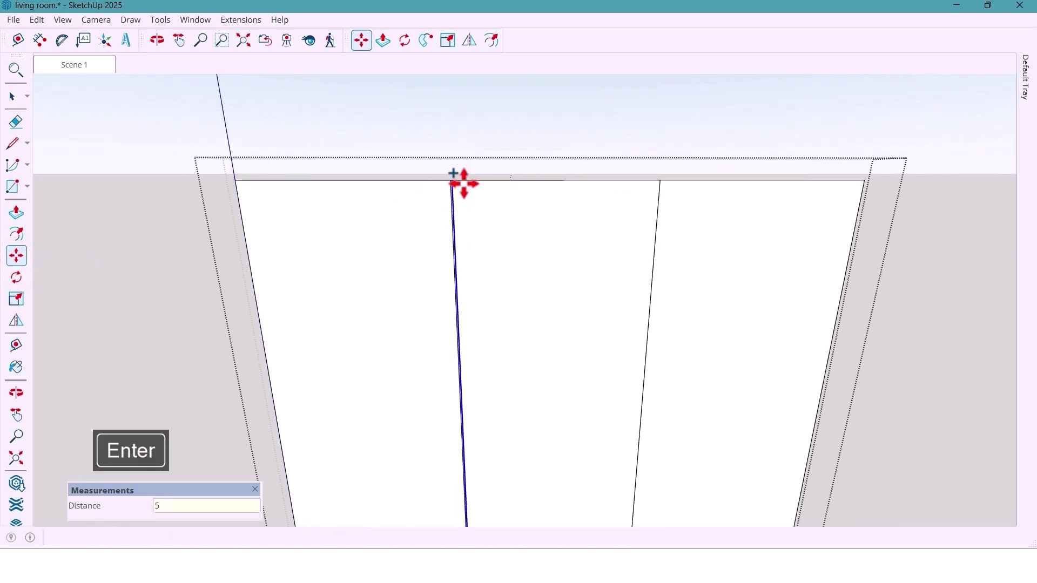
scroll(460, 185, "up", 2)
scroll(458, 195, "up", 2)
Copy the 5 mm strip onto the other panel divide
key("space")
scroll(445, 200, "up", 2)
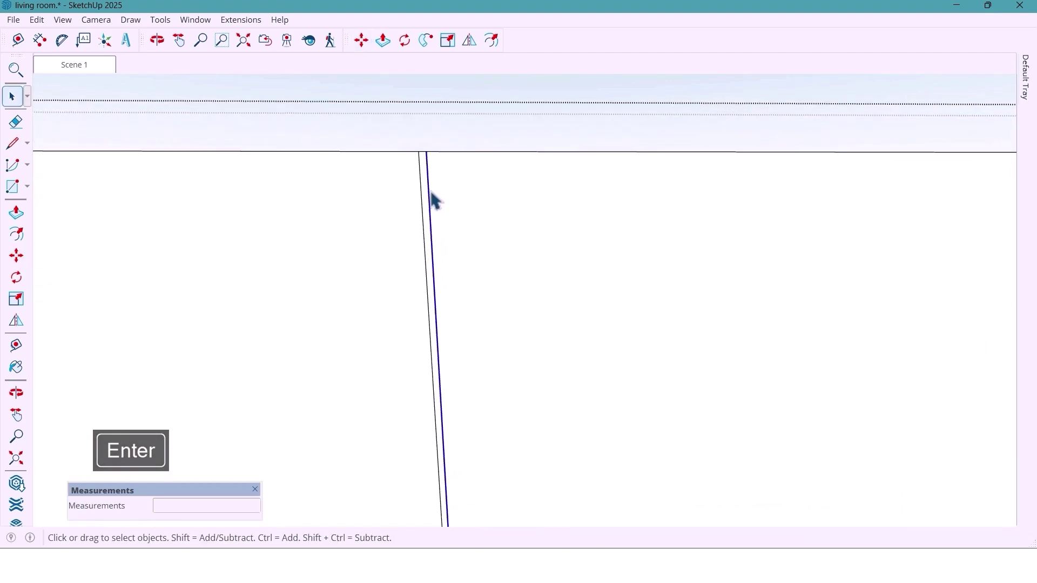
left_click(425, 190)
left_click(17, 255)
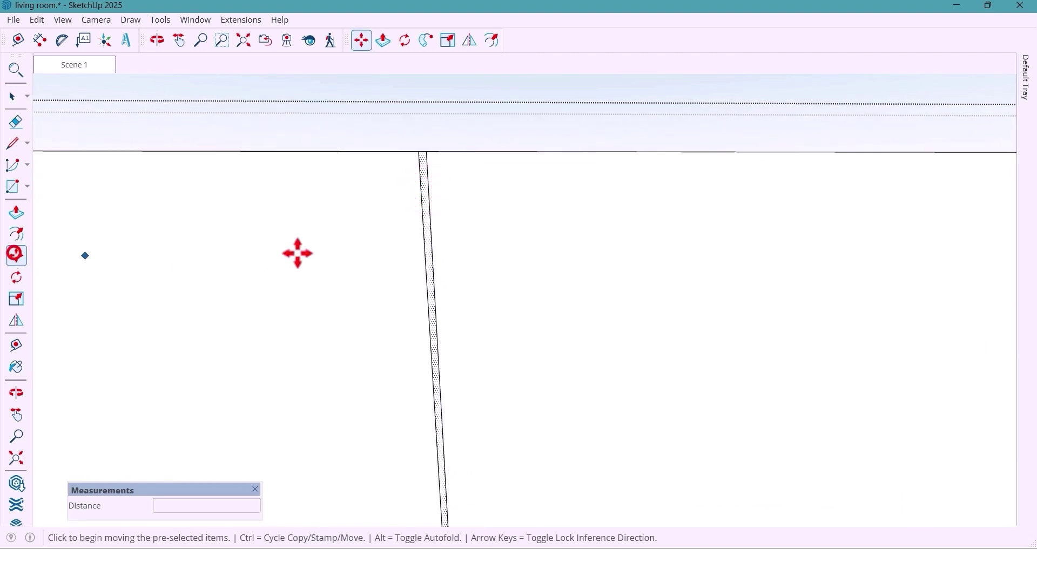
key("ctrl")
left_click(427, 153)
scroll(370, 218, "down", 3)
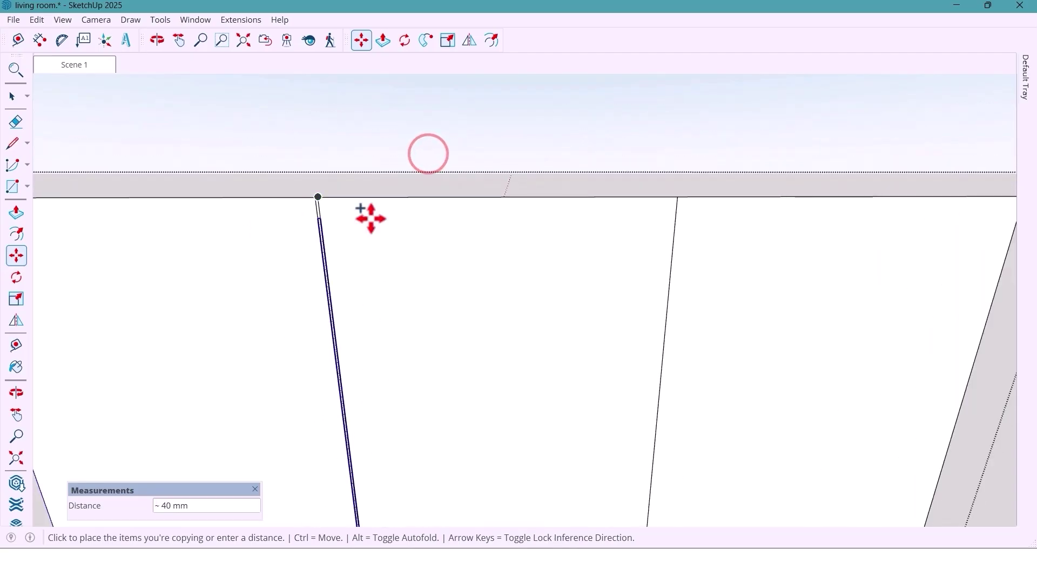
left_click(676, 198)
scroll(535, 232, "down", 5)
key("space")
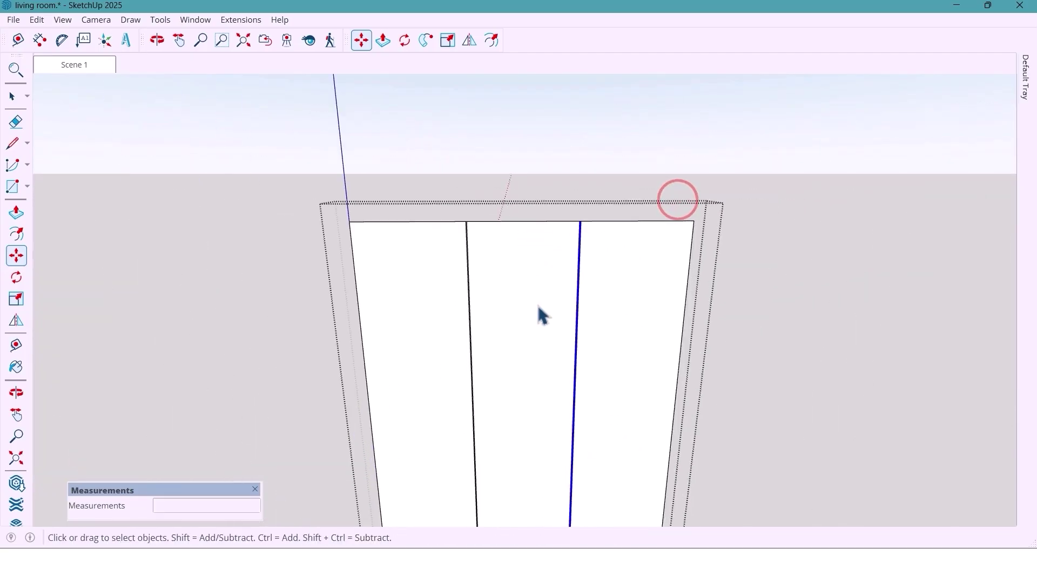
mouse_move(540, 315)
middle_mouse_down()
mouse_move(505, 250)
mouse_move(463, 242)
mouse_move(513, 354)
mouse_move(473, 291)
middle_mouse_up()
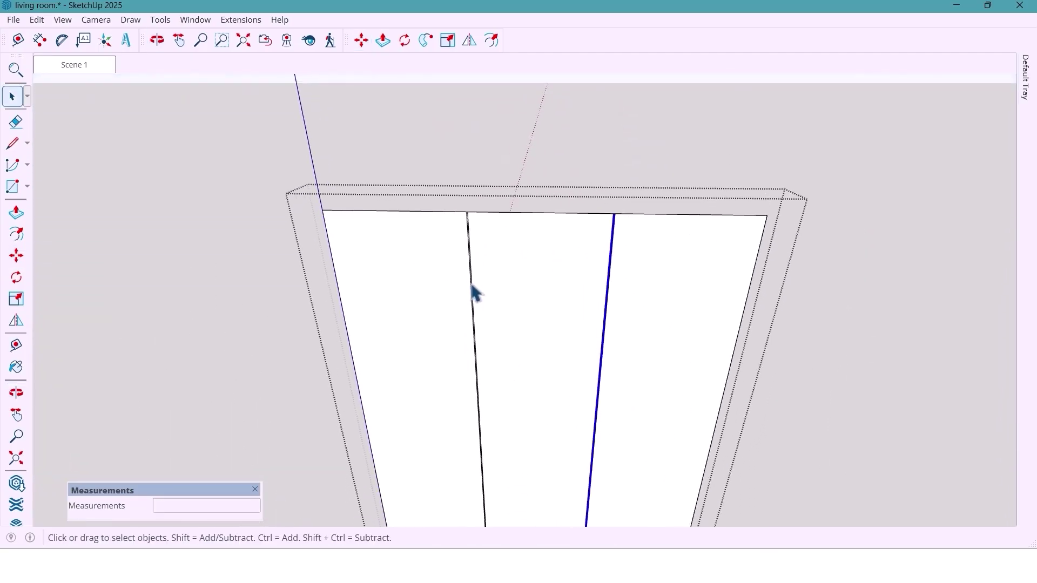
left_click(17, 213)
scroll(428, 282, "up", 2)
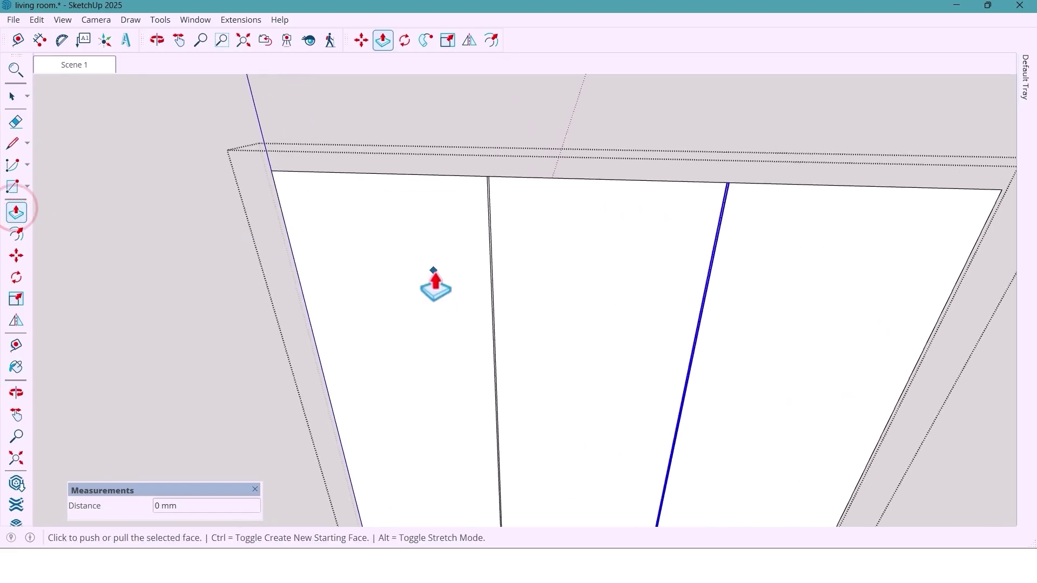
Push the left, middle and right panel faces in by 20 mm
key("Escape")
mouse_move(446, 273)
middle_mouse_down()
mouse_move(432, 222)
mouse_move(440, 255)
mouse_move(421, 280)
middle_mouse_up()
scroll(430, 236, "down", 3)
left_click(420, 279)
type("20")
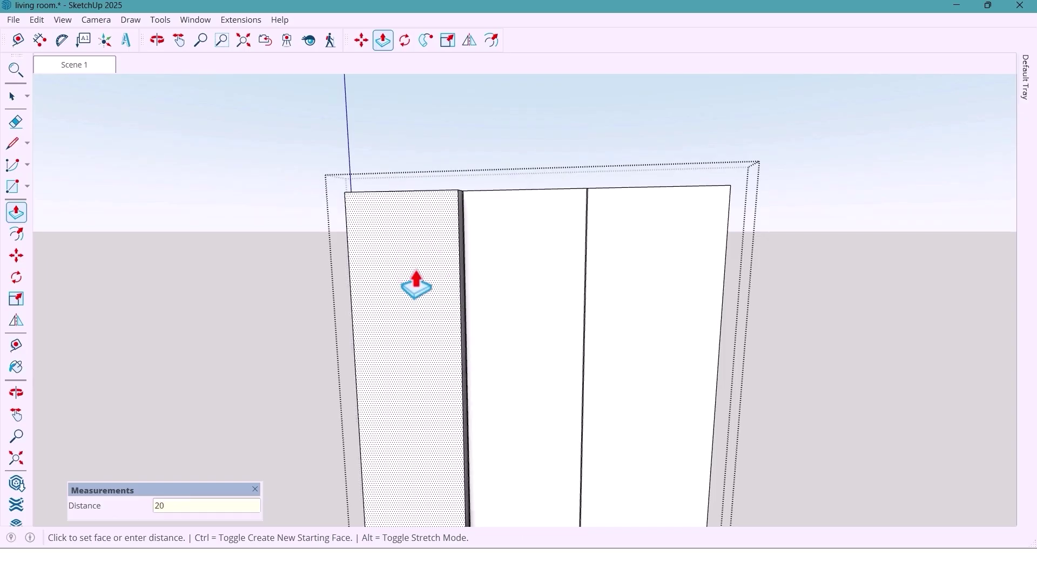
key("Return")
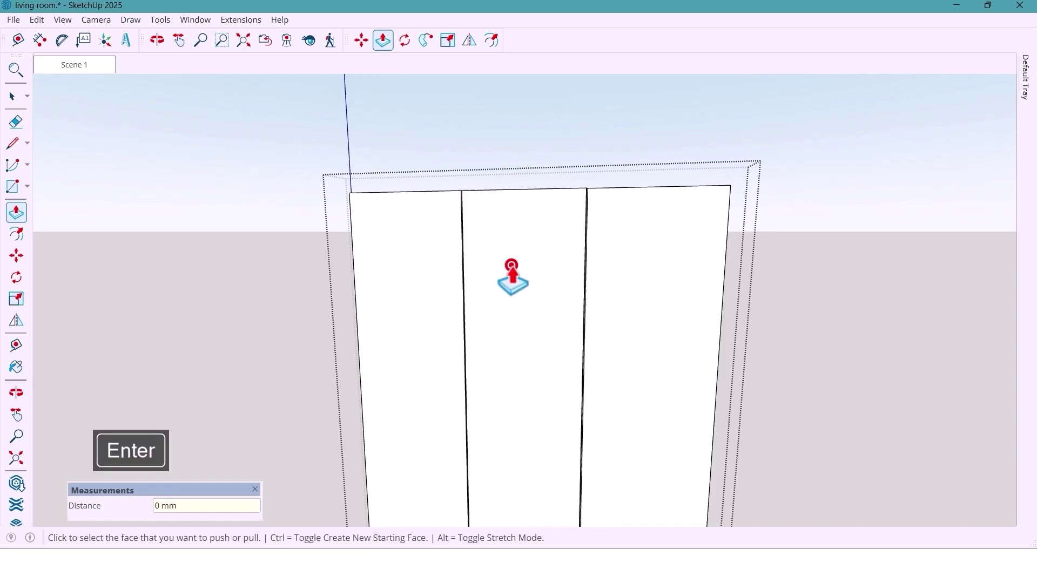
left_click(511, 263)
left_click(624, 263)
Push the thin edge strips by 10 and orbit back to view the whole wall
mouse_move(513, 227)
middle_mouse_down()
mouse_move(556, 354)
mouse_move(451, 208)
middle_mouse_up()
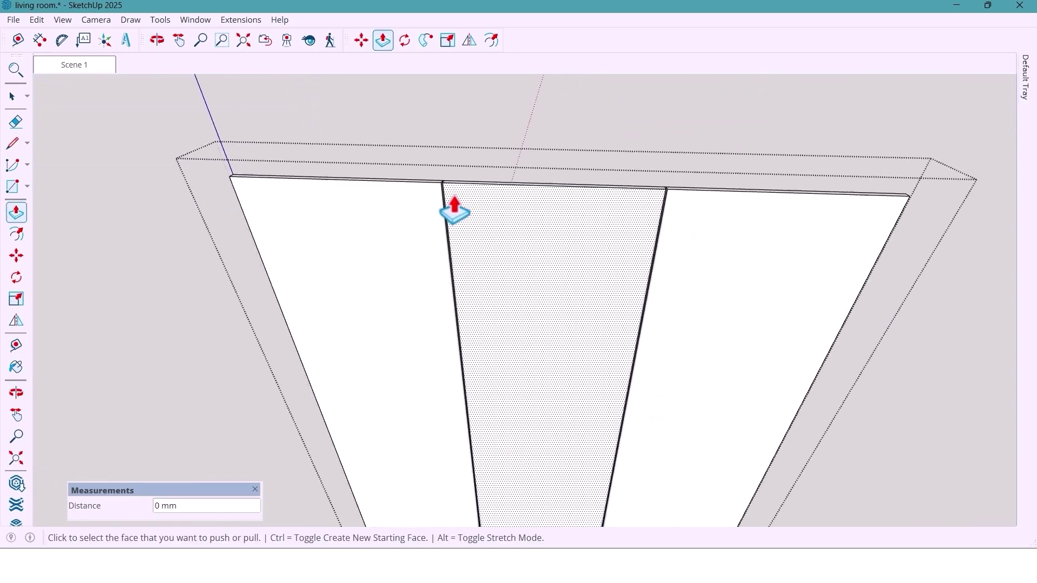
scroll(452, 219, "up", 3)
scroll(451, 221, "up", 3)
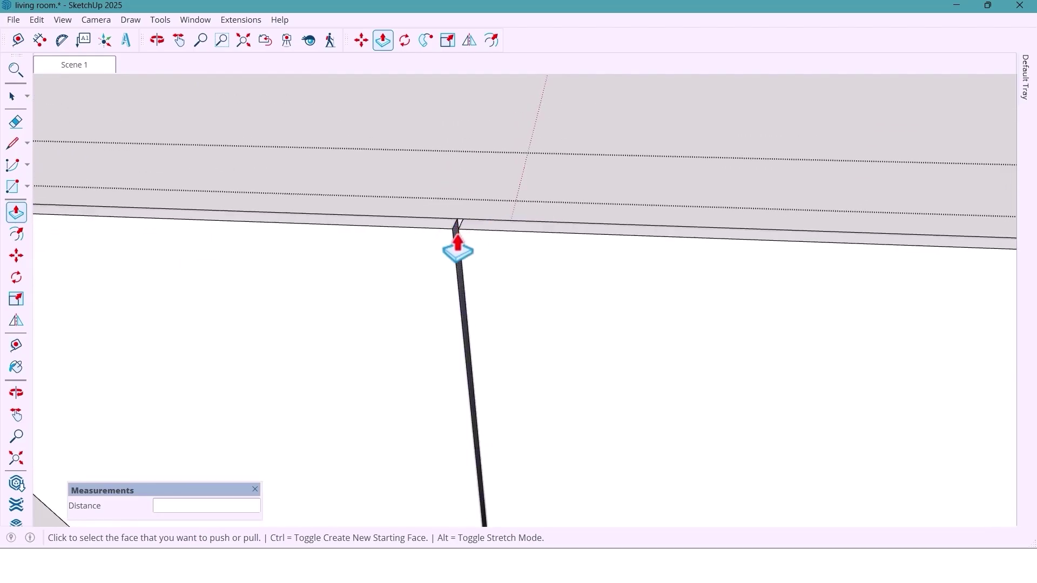
left_click(456, 218)
type("1")
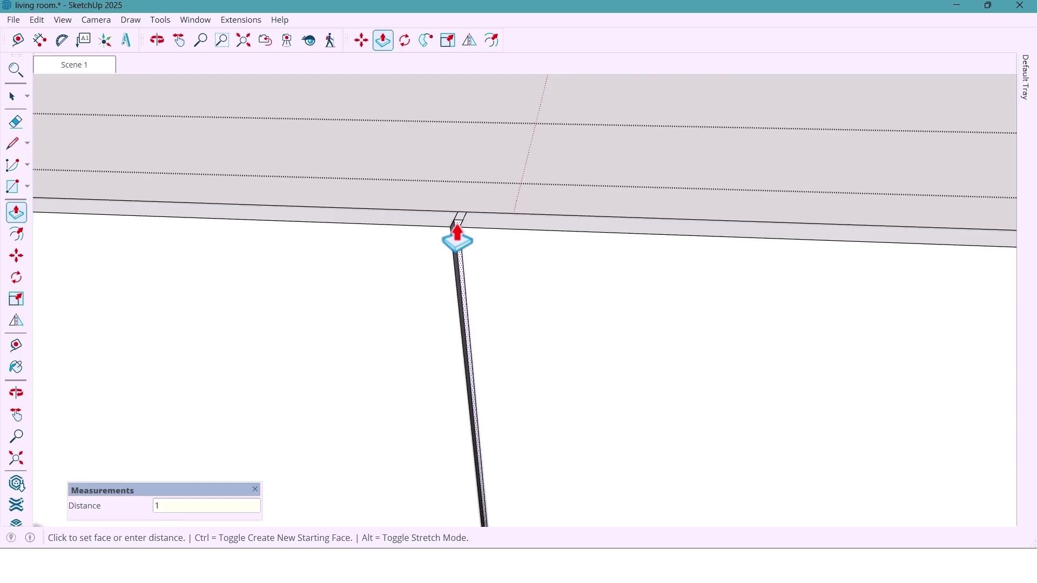
type("0")
key("Return")
scroll(343, 220, "down", 3)
scroll(636, 236, "up", 3)
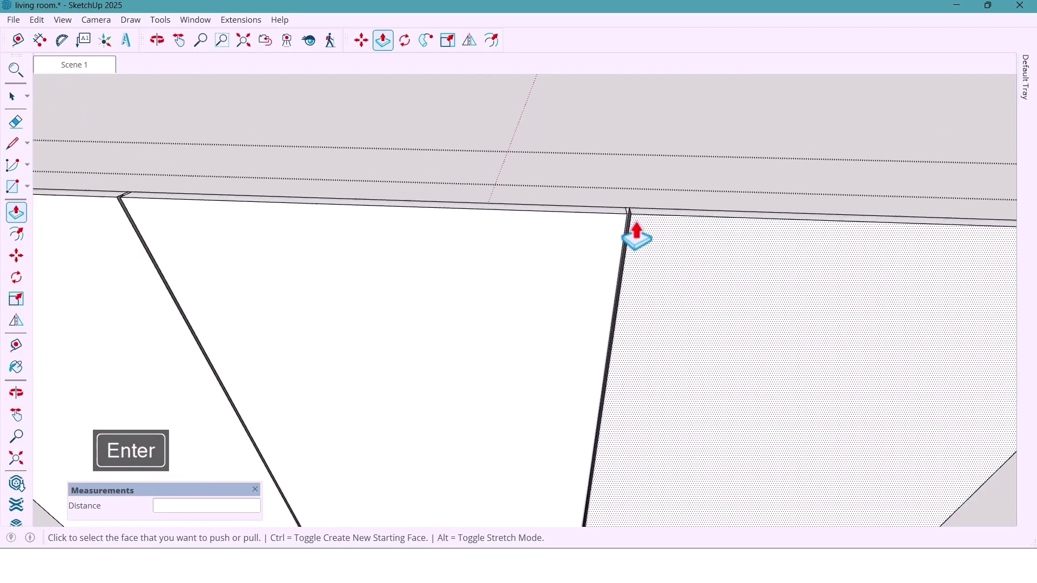
scroll(635, 237, "up", 2)
left_click(616, 204)
key("space")
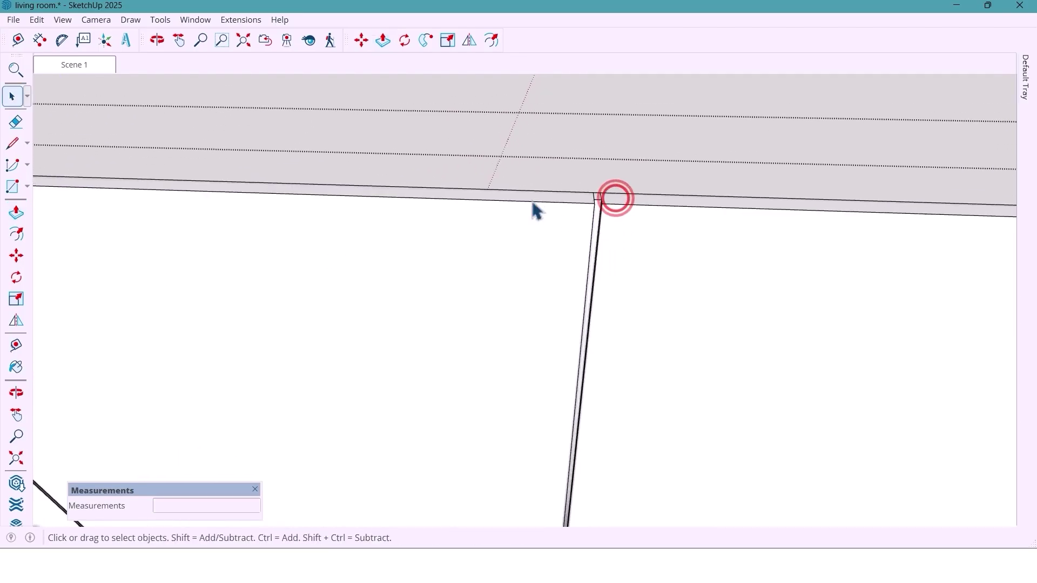
scroll(532, 208, "down", 3)
scroll(533, 208, "down", 4)
mouse_move(533, 208)
middle_mouse_down()
mouse_move(548, 244)
mouse_move(557, 191)
mouse_move(634, 288)
middle_mouse_up()
scroll(557, 192, "down", 3)
scroll(634, 288, "up", 4)
mouse_move(689, 319)
middle_mouse_down()
mouse_move(397, 324)
mouse_move(466, 332)
middle_mouse_up()
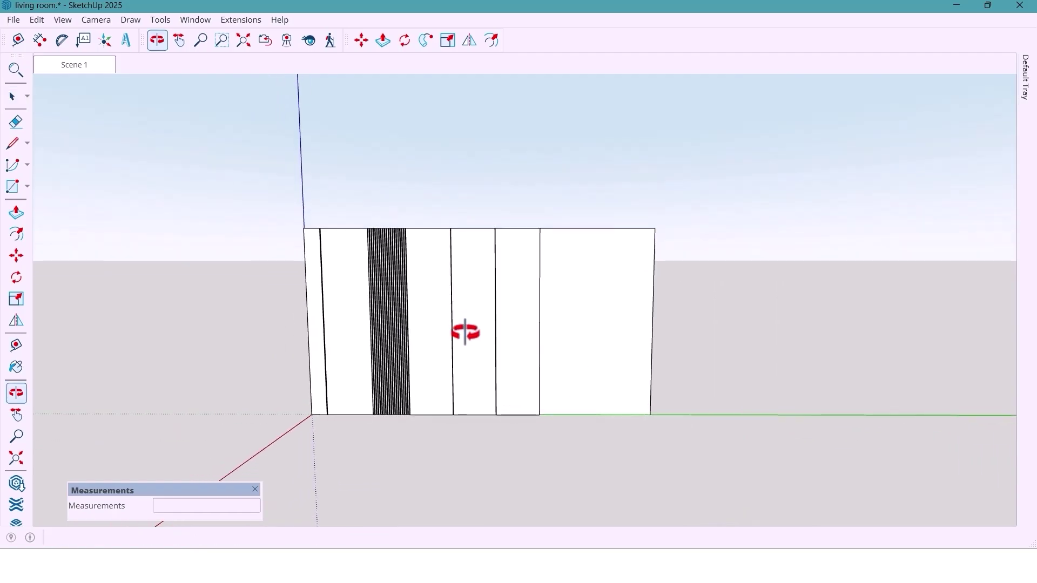
Copy the selected vertical wall edge 1000 mm to the right
left_click(559, 333)
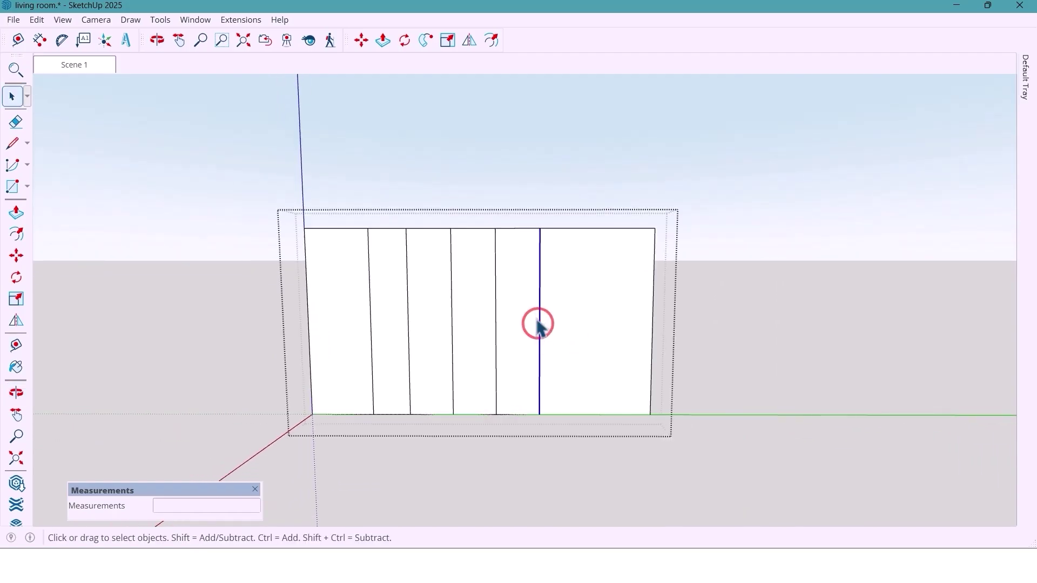
left_click(16, 256)
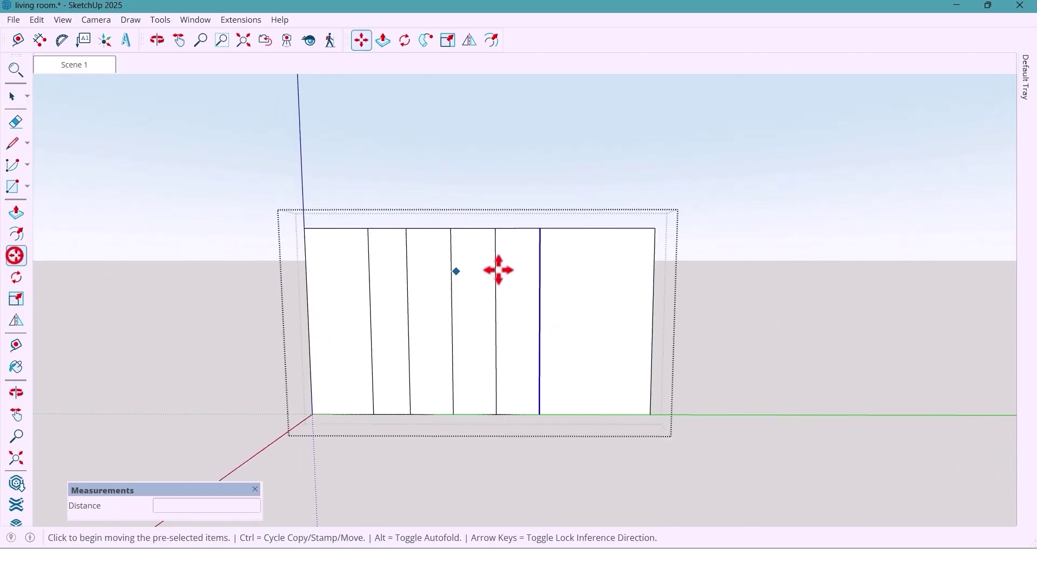
left_click(539, 229)
type("1000")
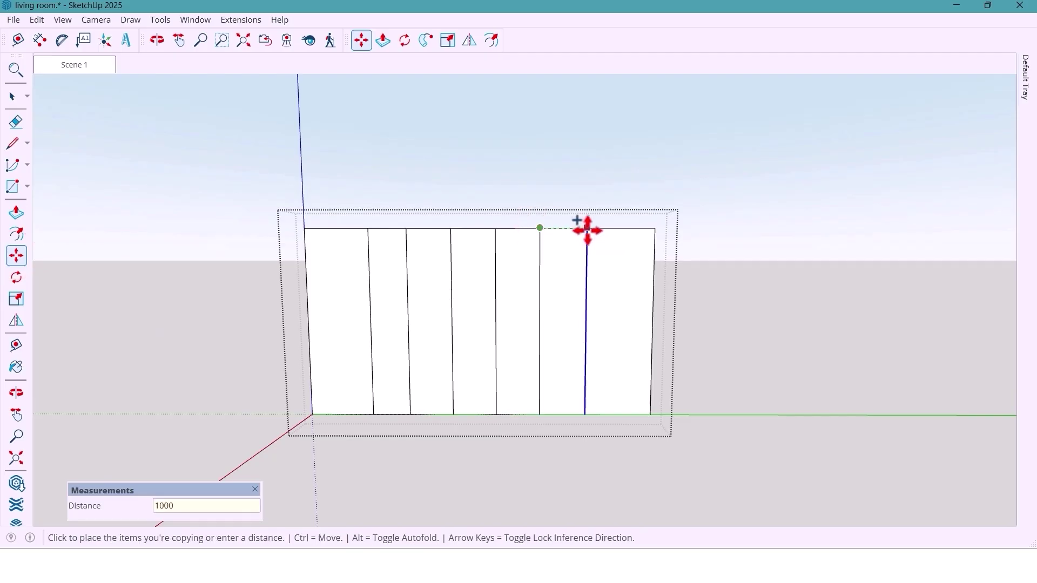
key("Return")
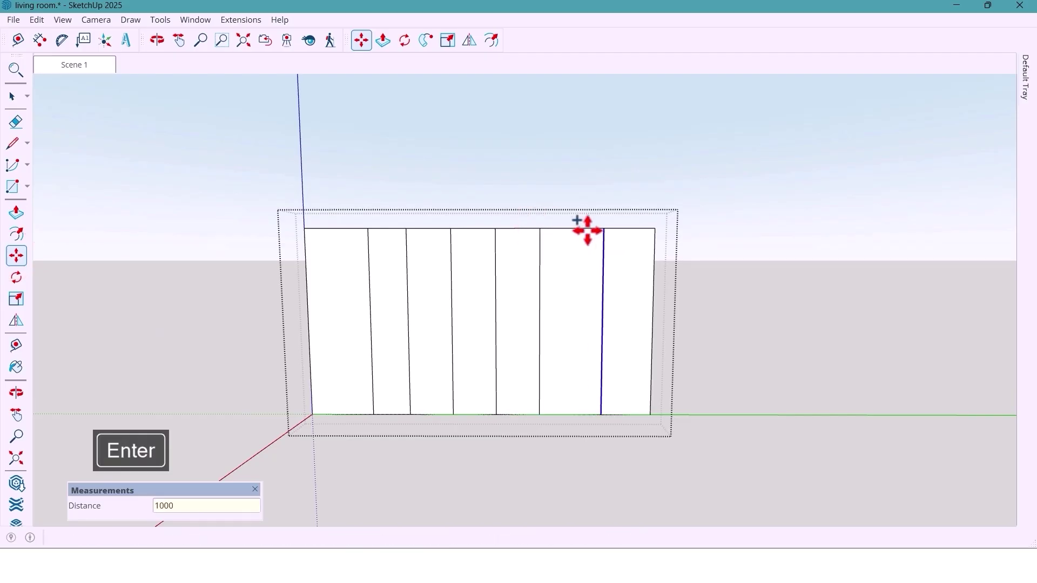
key("space")
middle_click_drag(592, 313, 578, 303)
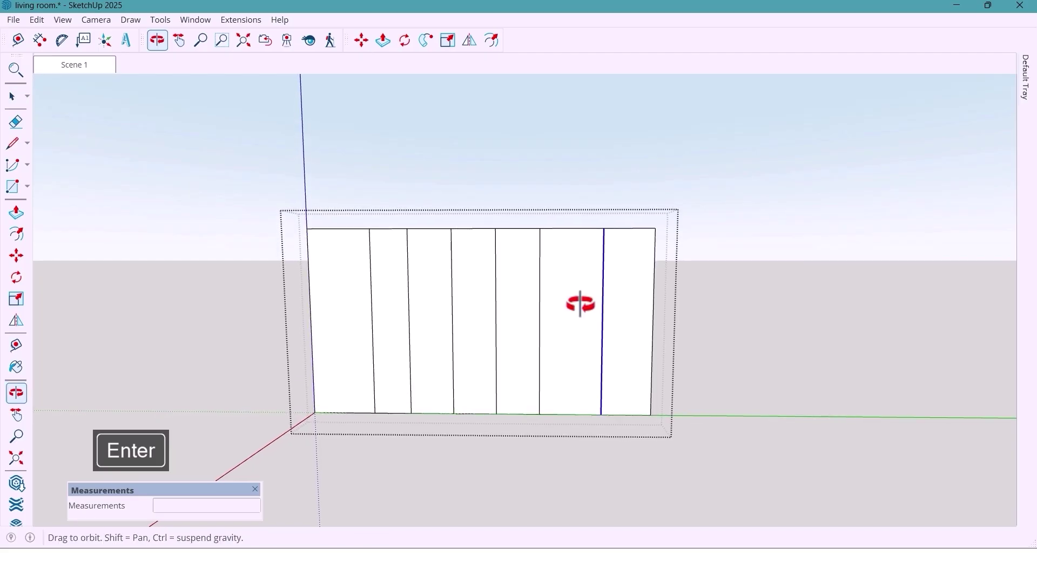
Copy the new panel, paste it in place, and make it a group
left_click(580, 317)
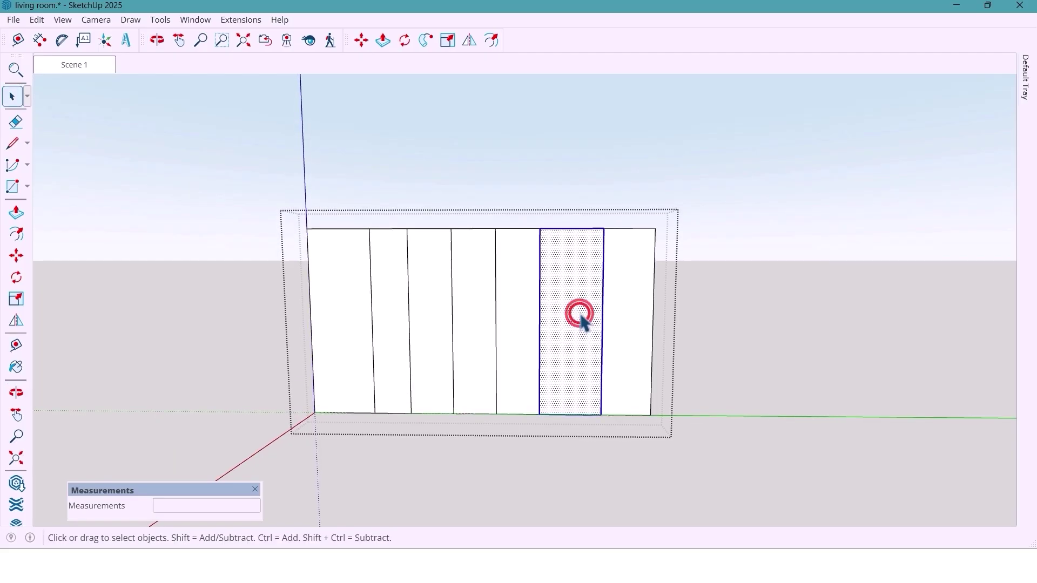
key("ctrl+c")
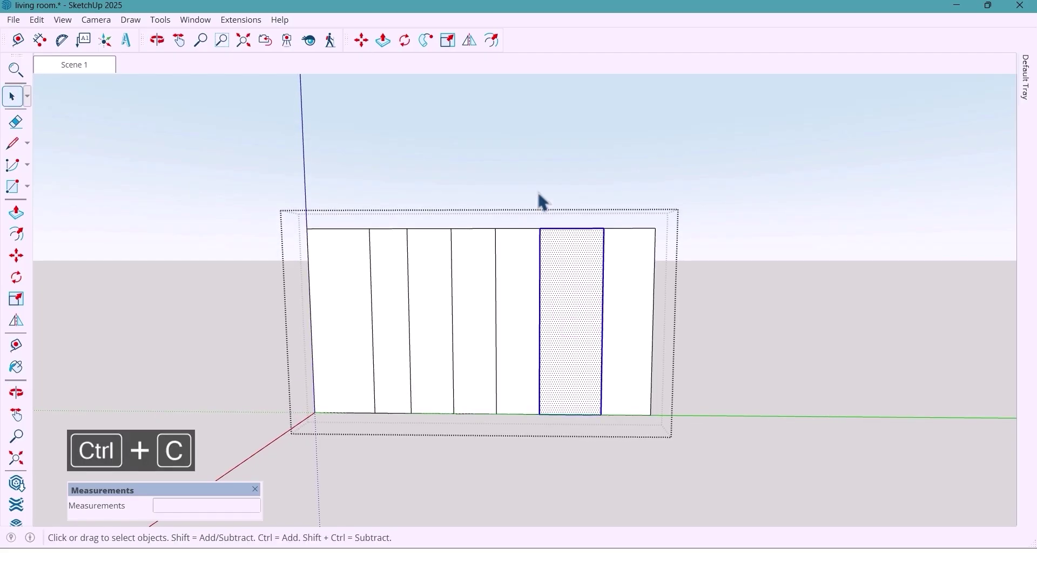
left_click(537, 191)
left_click(36, 19)
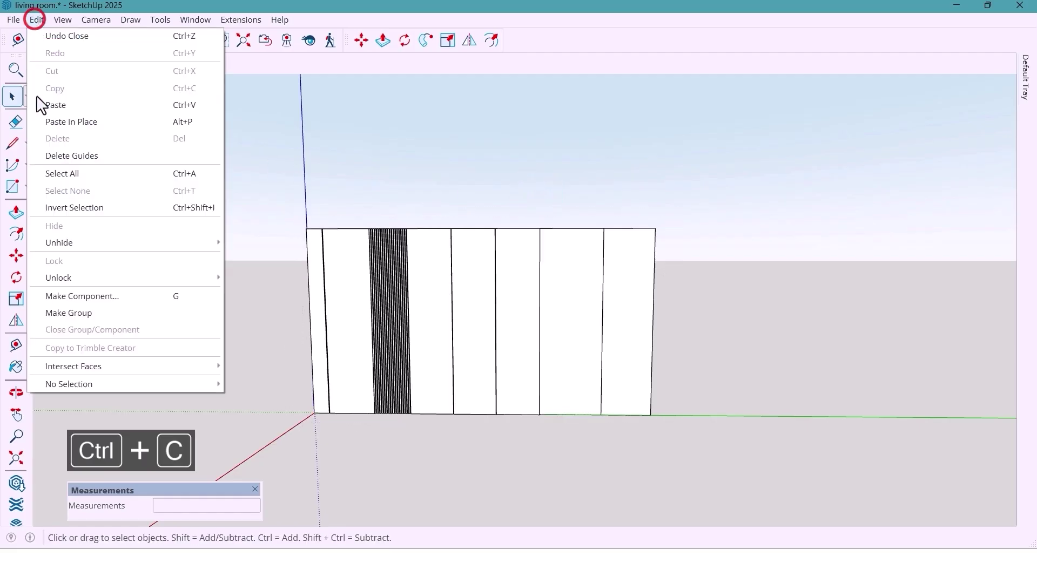
left_click(60, 123)
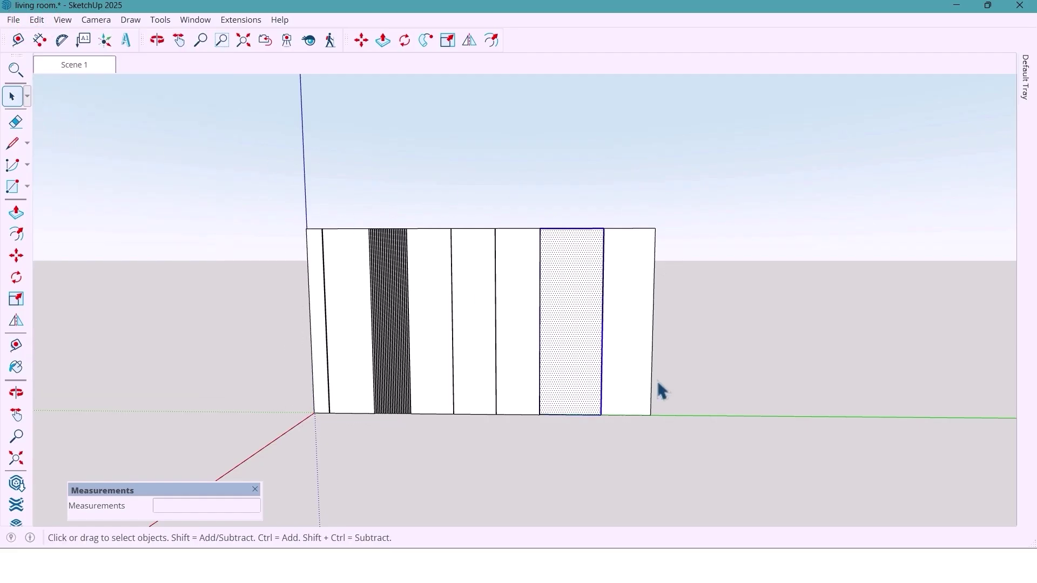
middle_click_drag(650, 378, 572, 398)
right_click(571, 341)
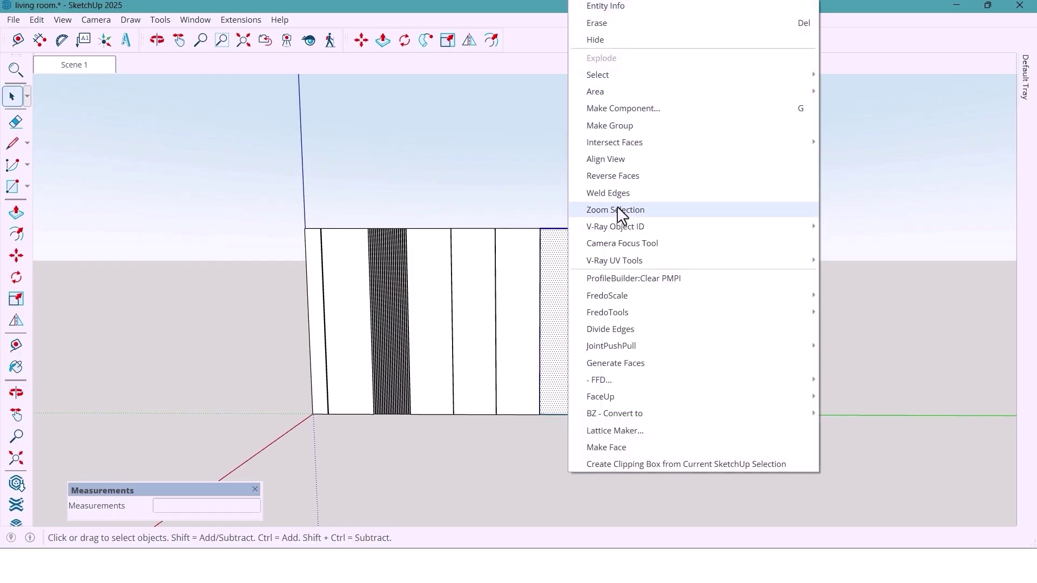
left_click(621, 127)
Inside the group, pull the panel face out to a 20 mm thickness
double_click(560, 344)
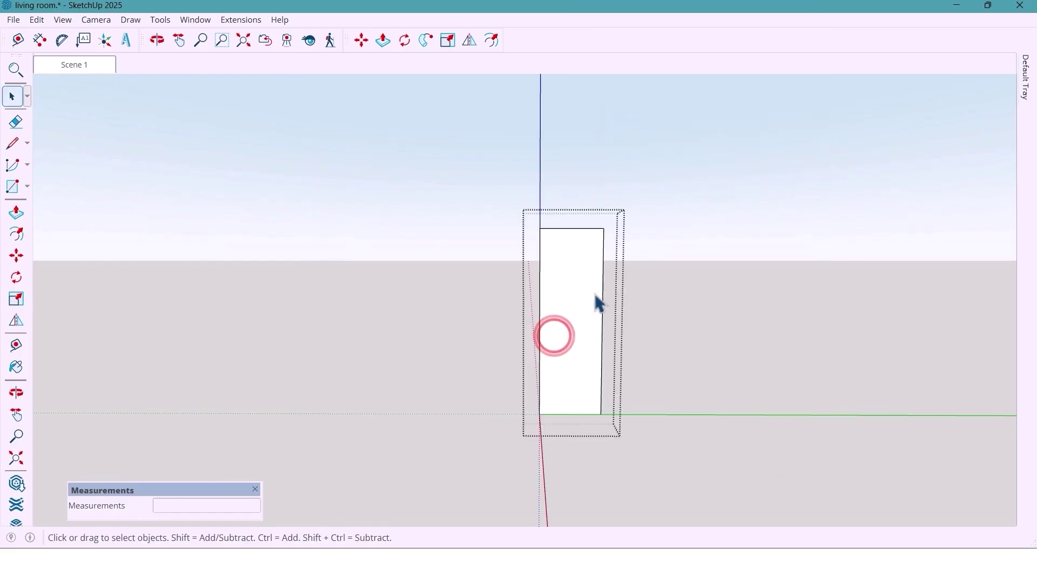
key("p")
left_click(583, 345)
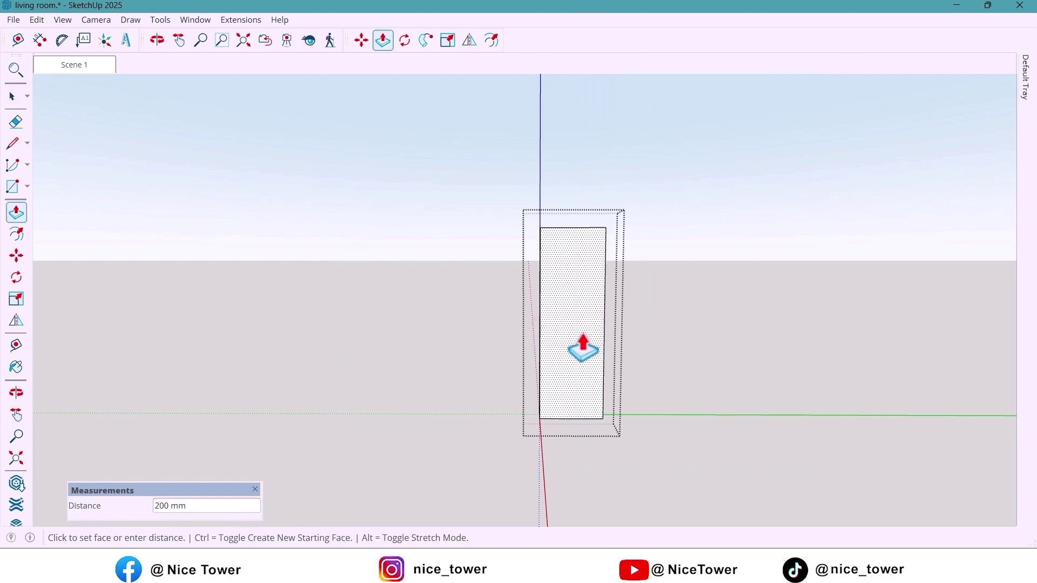
type("20")
type("mm")
key("Return")
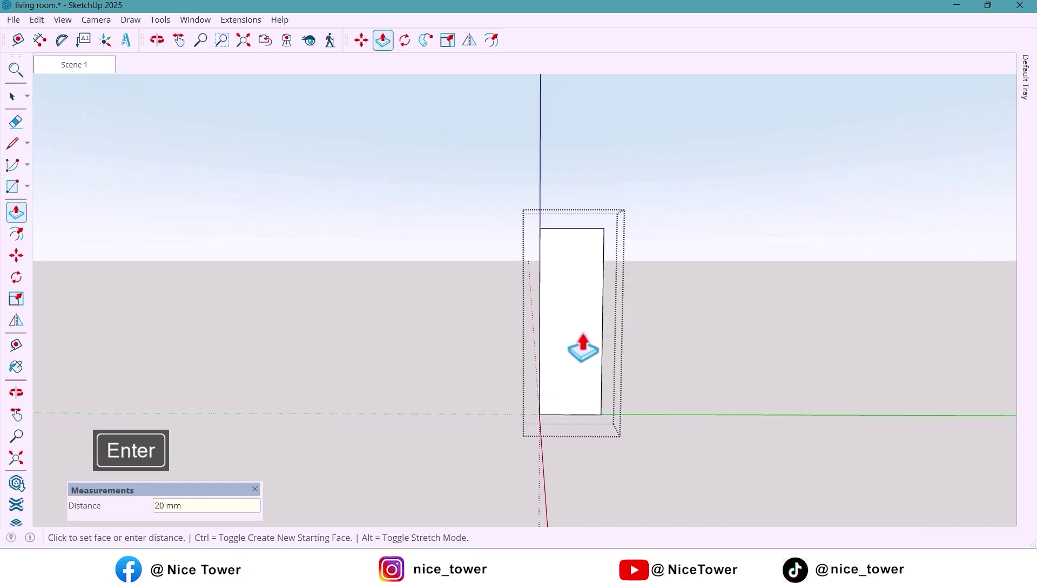
mouse_move(408, 330)
middle_mouse_down()
mouse_move(514, 343)
mouse_move(530, 306)
middle_mouse_up()
key("space")
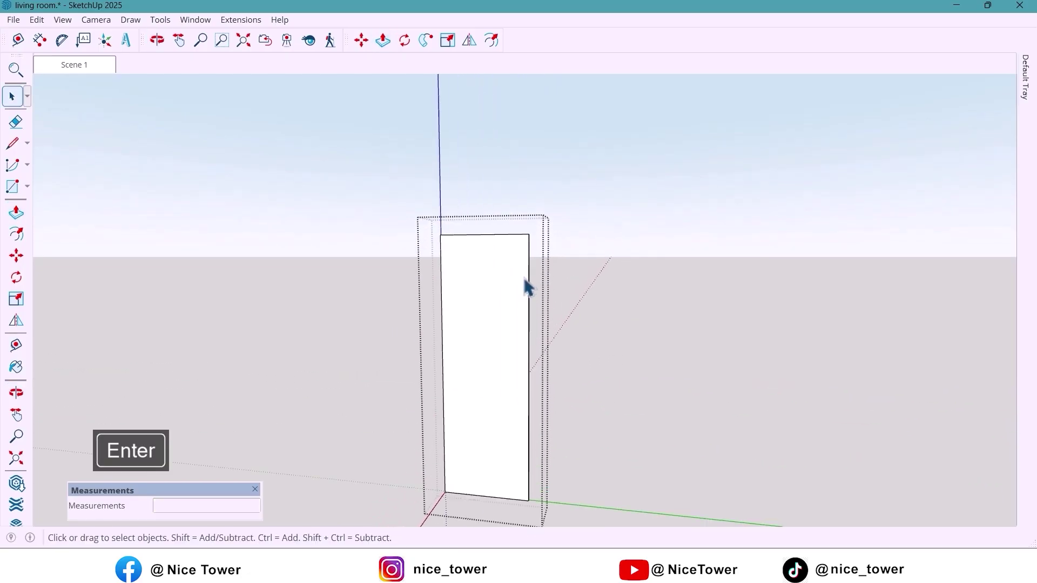
scroll(522, 276, "up", 3)
Copy the panel's right edge 300 mm over, then copy that line 30 mm further
key("m")
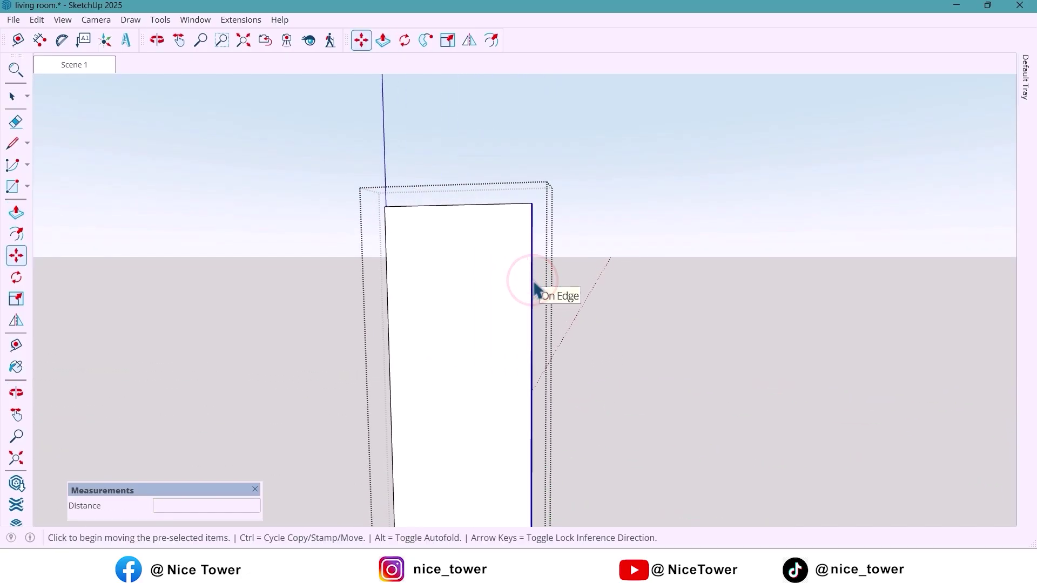
key("ctrl")
left_click(532, 206)
type("300")
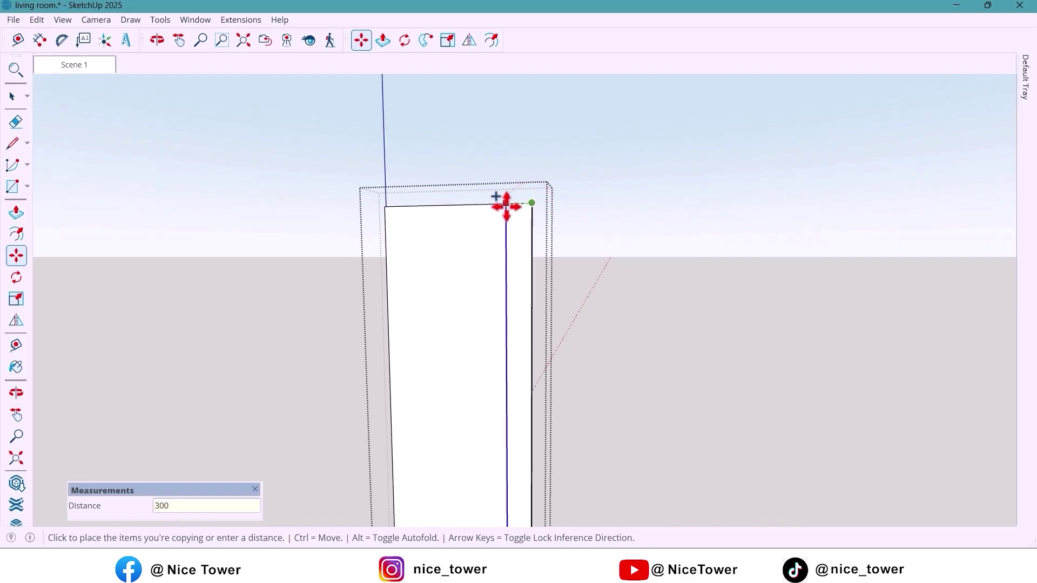
key("Return")
mouse_move(473, 248)
middle_mouse_down()
mouse_move(528, 295)
mouse_move(488, 241)
middle_mouse_up()
scroll(479, 197, "up", 2)
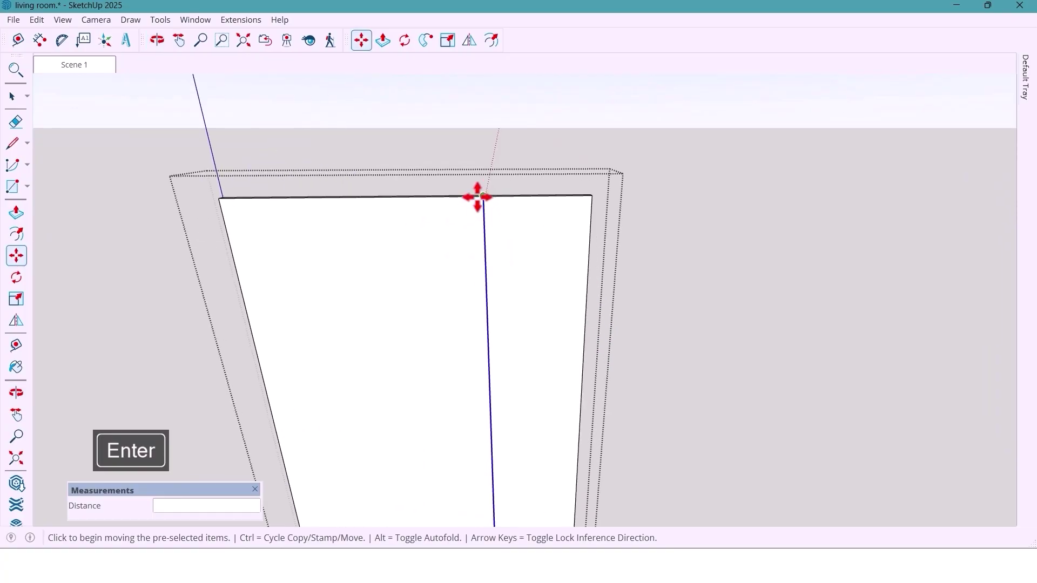
scroll(479, 197, "up", 1)
key("ctrl")
left_click(482, 198)
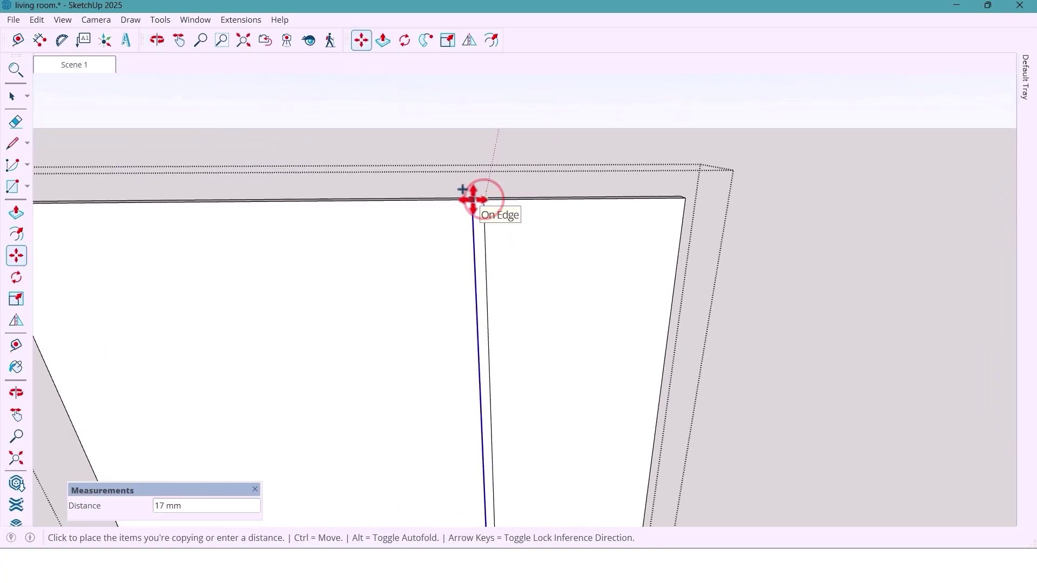
key("Return")
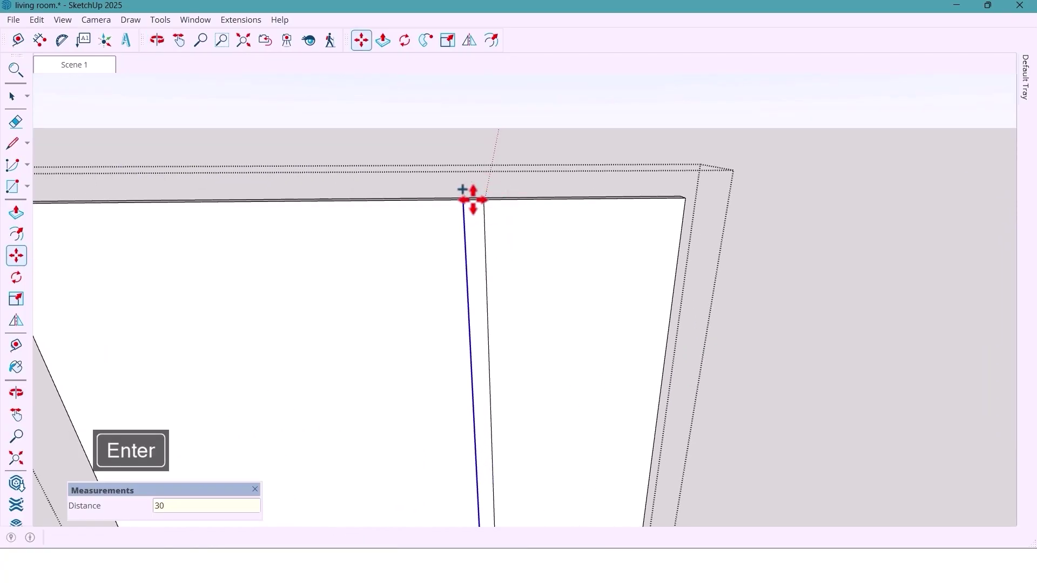
key("space")
mouse_move(493, 303)
middle_mouse_down()
mouse_move(608, 375)
mouse_move(435, 342)
middle_mouse_up()
scroll(519, 308, "down", 5)
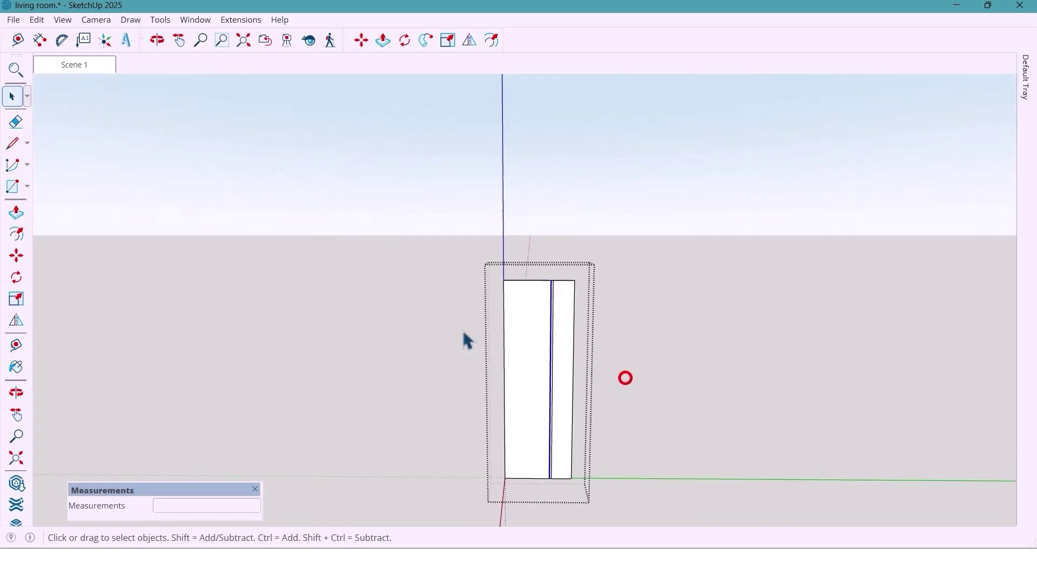
Open the panel group, then select and copy its rightmost face
key("space")
double_click(537, 356)
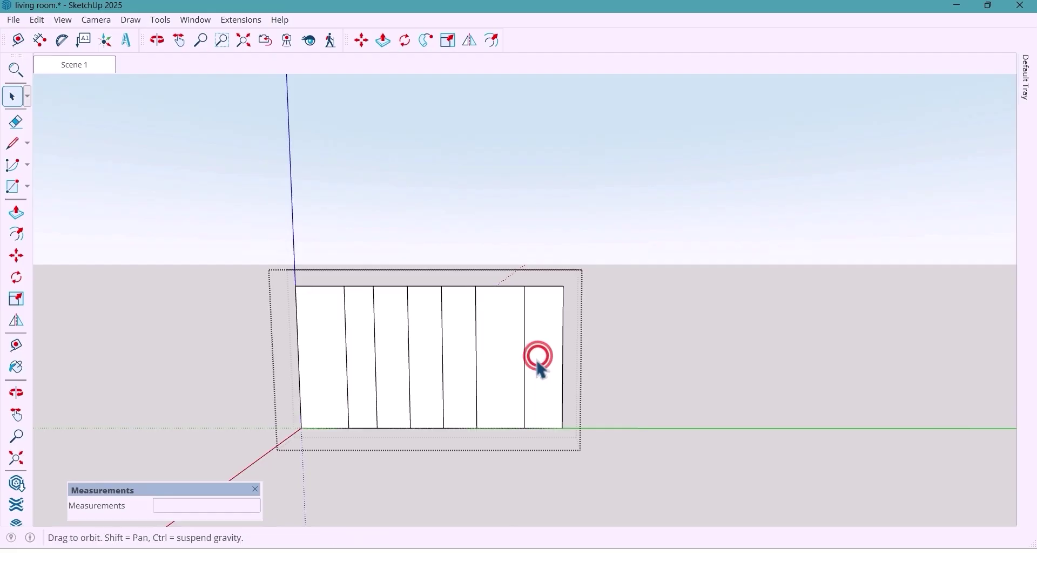
middle_click_drag(540, 366, 545, 382)
left_click(537, 349)
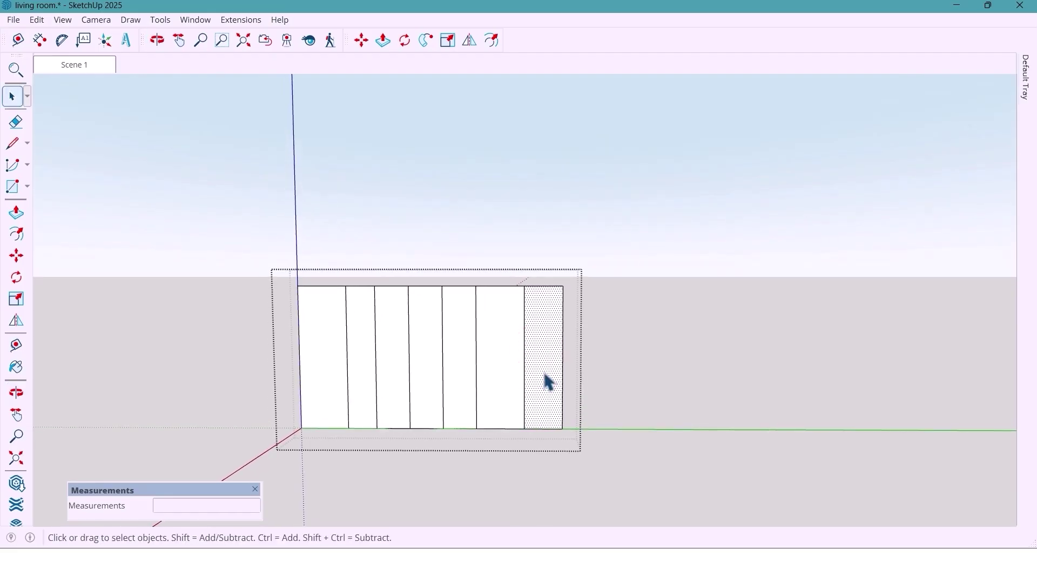
key("ctrl+c")
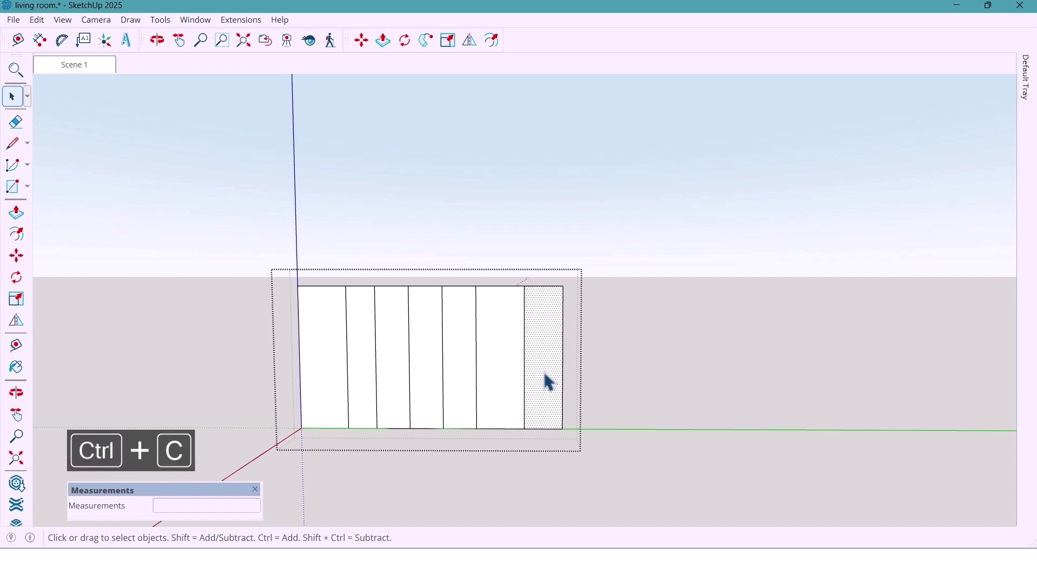
left_click(626, 354)
middle_click_drag(596, 372, 534, 369)
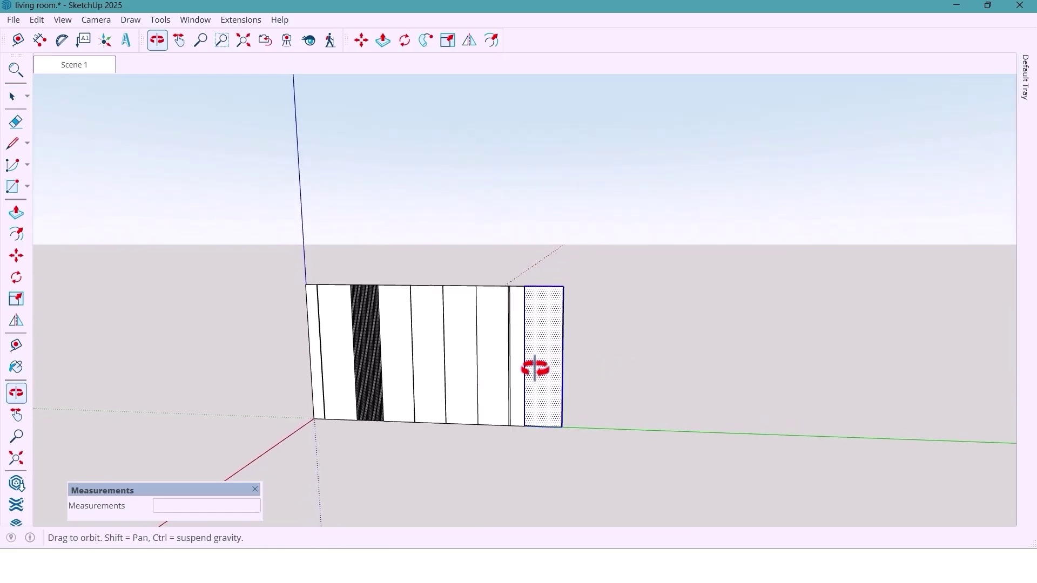
left_click_drag(535, 369, 531, 374)
key("space")
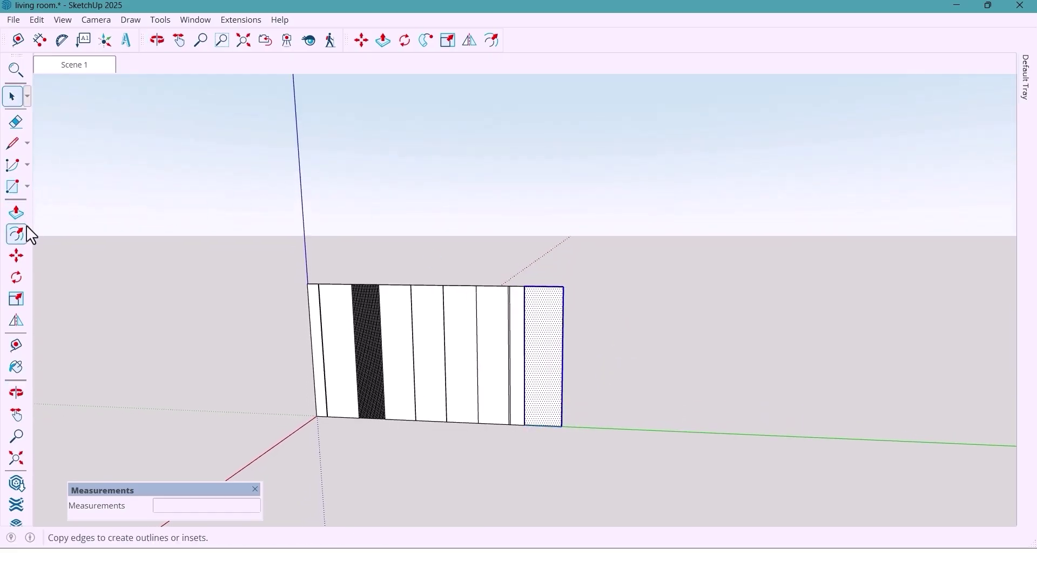
Pull the rightmost panel face out 150 mm
left_click(17, 256)
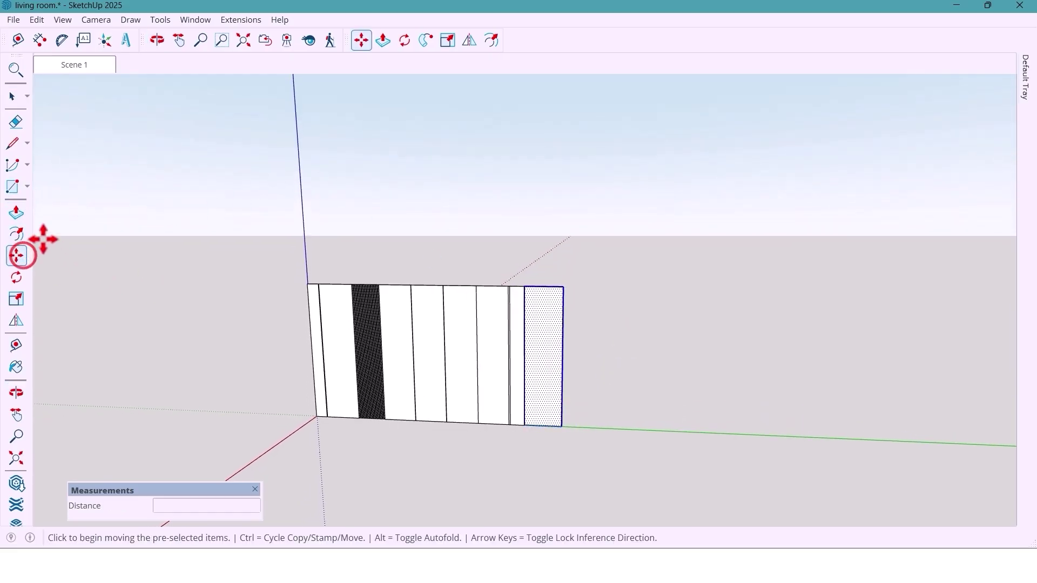
left_click(15, 212)
middle_click_drag(641, 419, 621, 430)
scroll(534, 365, "up", 2)
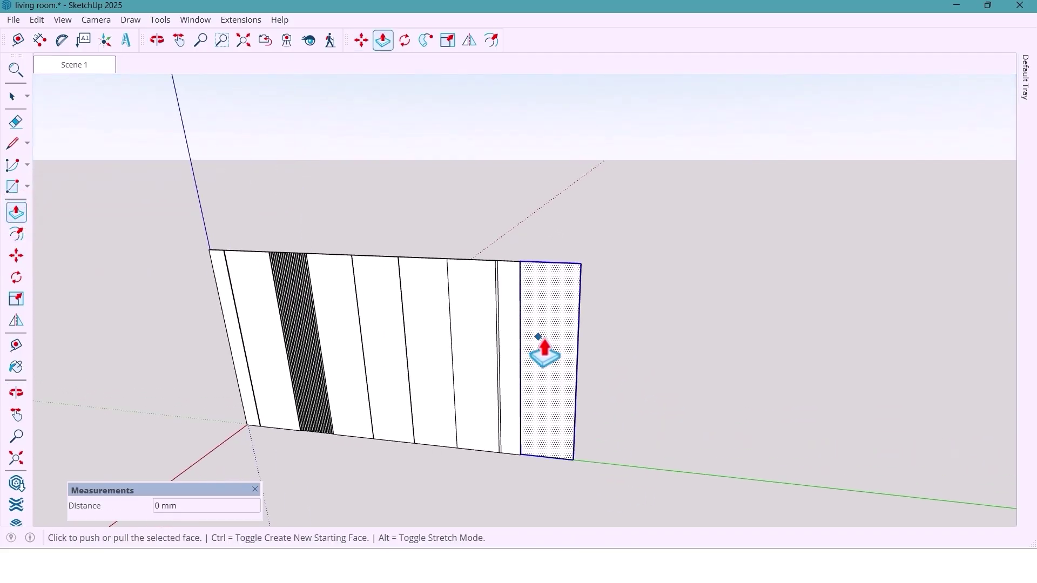
scroll(558, 357, "up", 2)
middle_click_drag(564, 354, 552, 348)
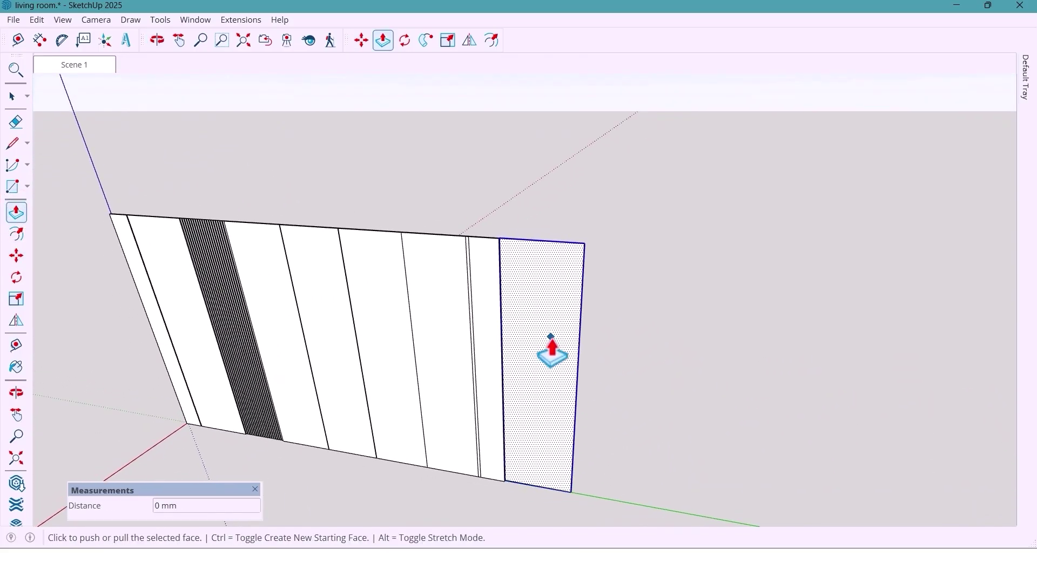
left_click(552, 348)
type("150")
key("Return")
Make the pulled-out right-end panel its own group
mouse_move(552, 348)
middle_mouse_down()
mouse_move(595, 302)
mouse_move(602, 335)
mouse_move(617, 324)
middle_mouse_up()
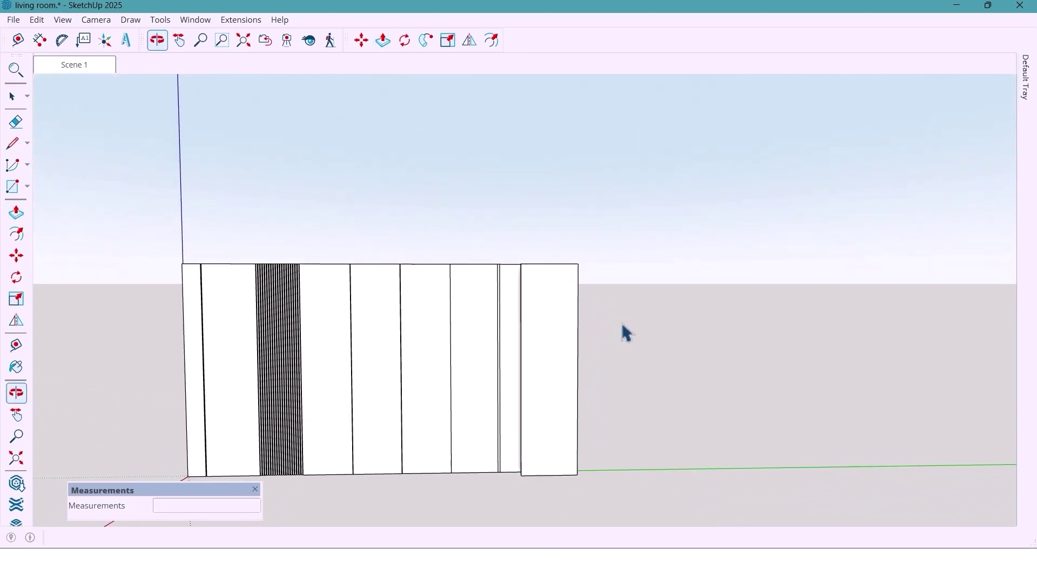
key("space")
left_click(566, 453)
right_click(566, 453)
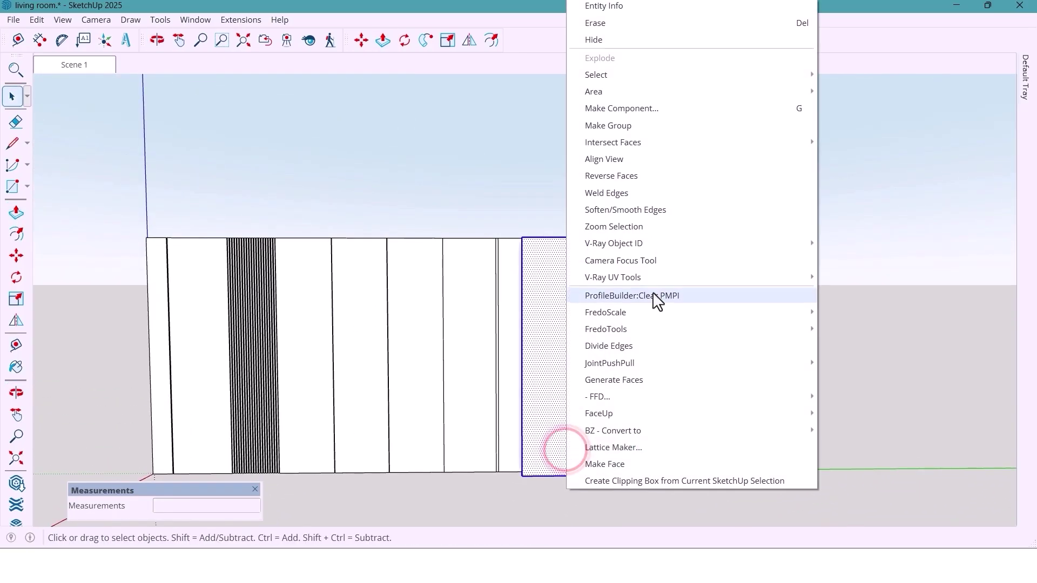
left_click(649, 124)
Inside the isolated panel, copy the bottom edge 1800 mm upward
double_click(551, 405)
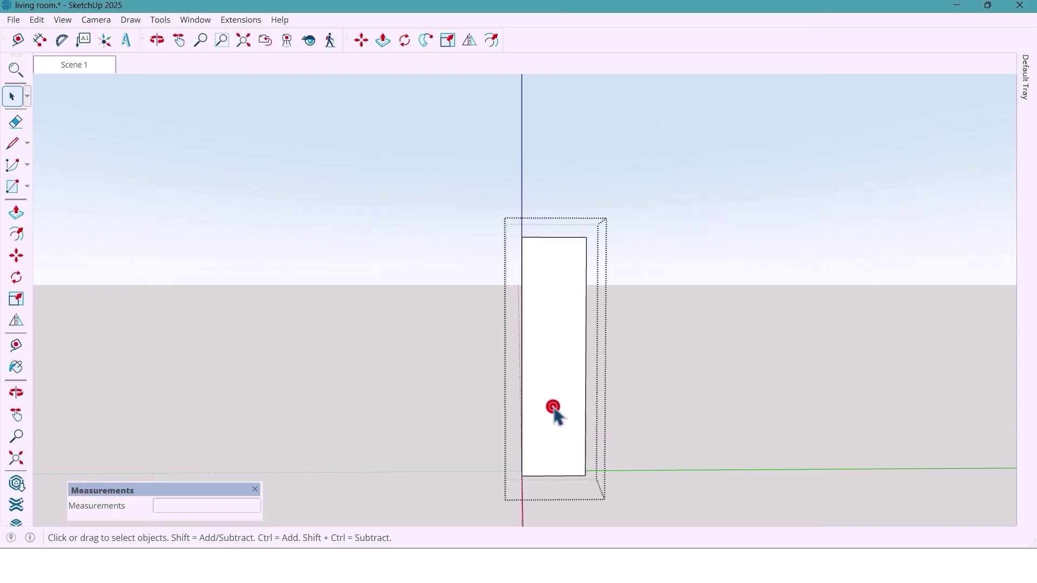
middle_click_drag(569, 474, 449, 465)
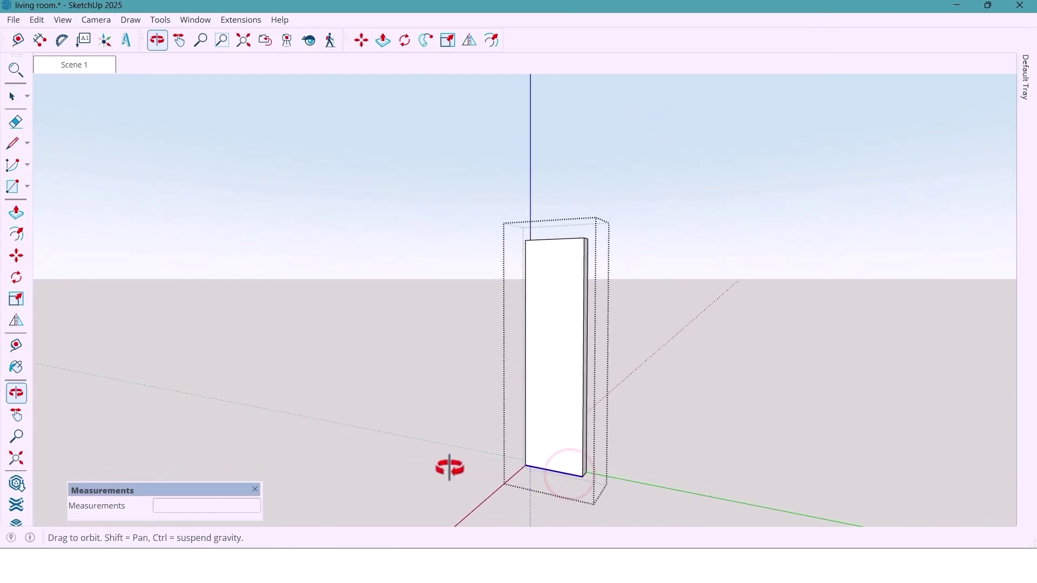
key("m")
key("ctrl")
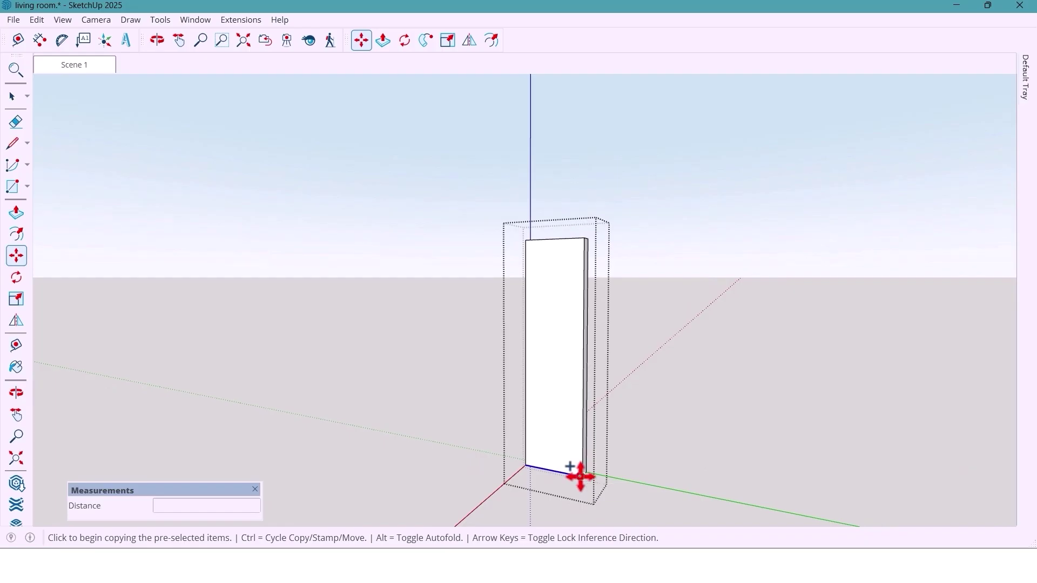
left_click(581, 477)
type("1800")
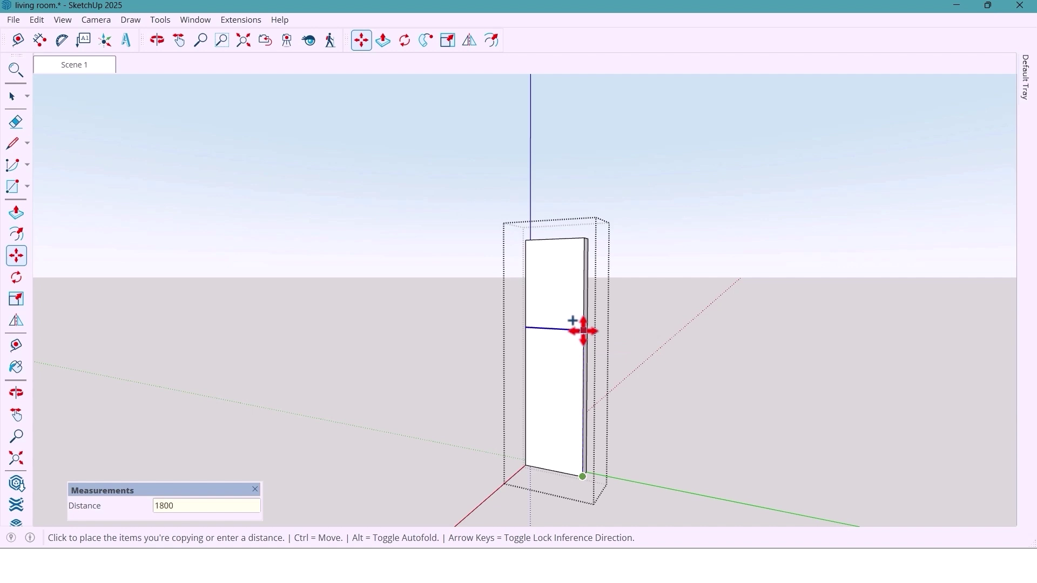
key("Return")
key("space")
mouse_move(549, 377)
middle_mouse_down()
mouse_move(573, 387)
mouse_move(514, 375)
middle_mouse_up()
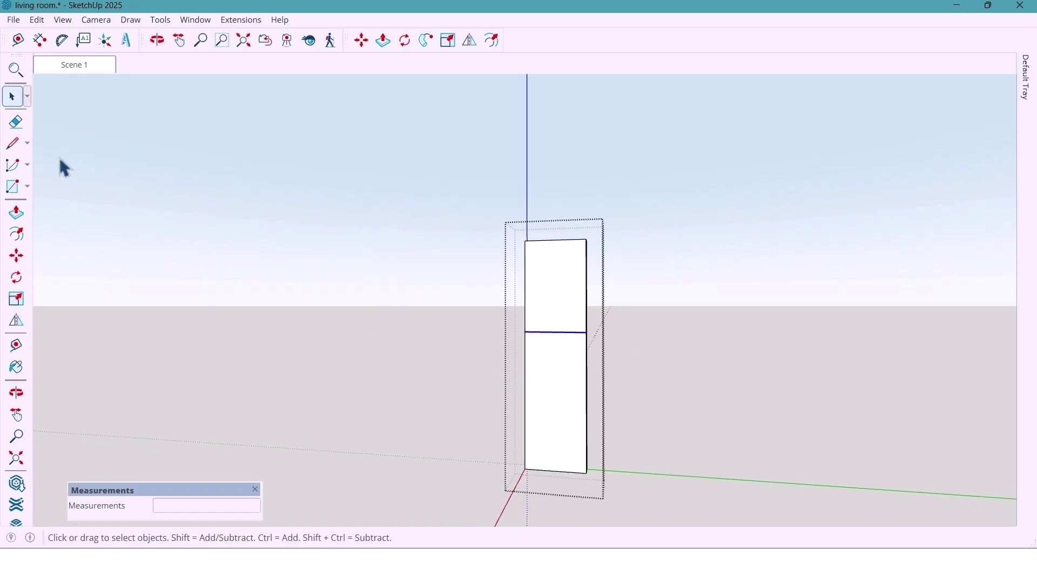
Place vertical guides 50 mm inside the panel's side edges
left_click(19, 40)
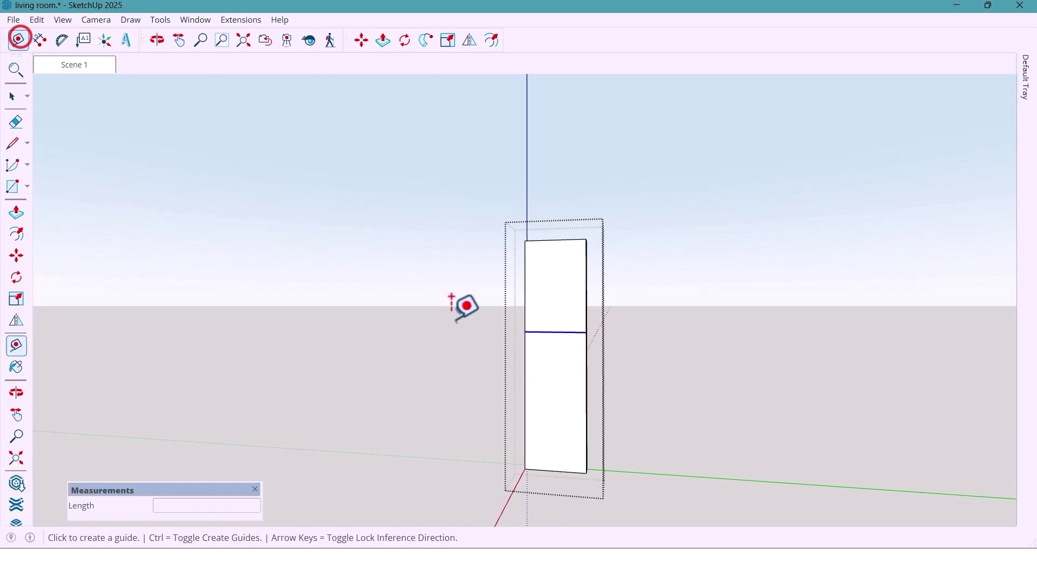
left_click(526, 360)
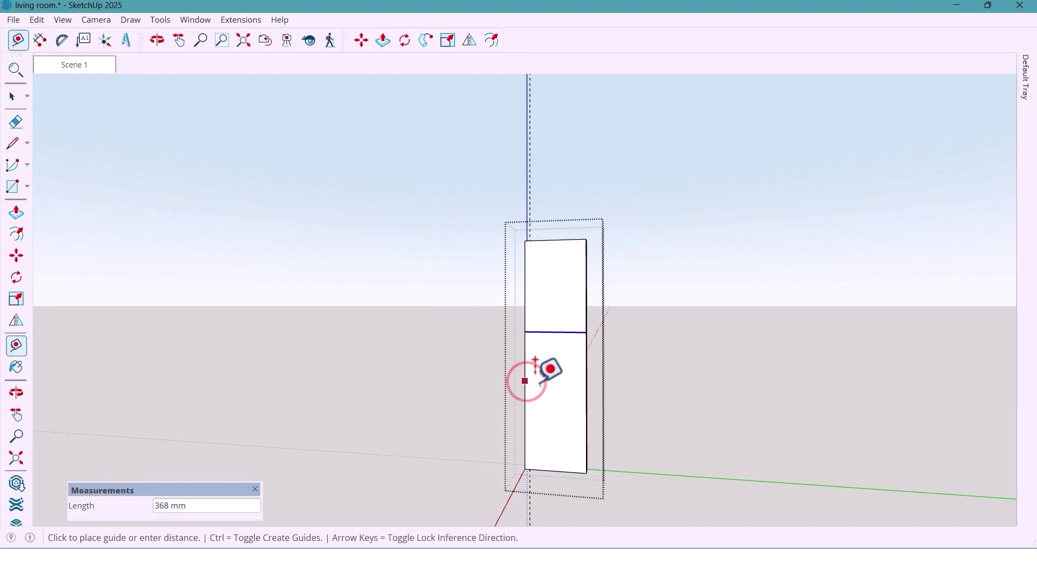
type("5")
key("Return")
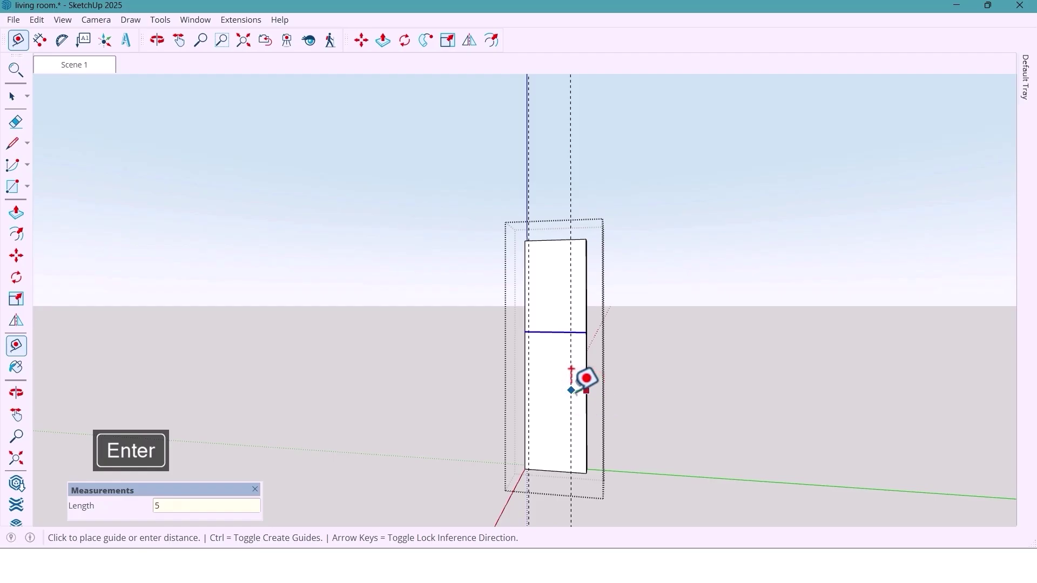
type("0")
middle_click_drag(583, 378, 590, 389)
scroll(558, 342, "up", 2)
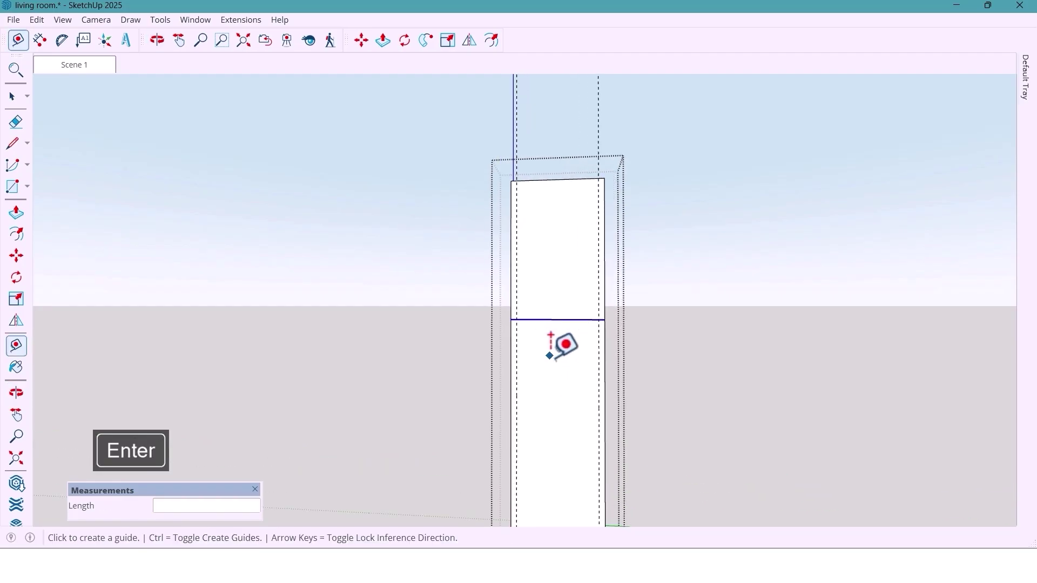
scroll(564, 347, "up", 2)
middle_click_drag(564, 348, 570, 360)
scroll(553, 330, "down", 2)
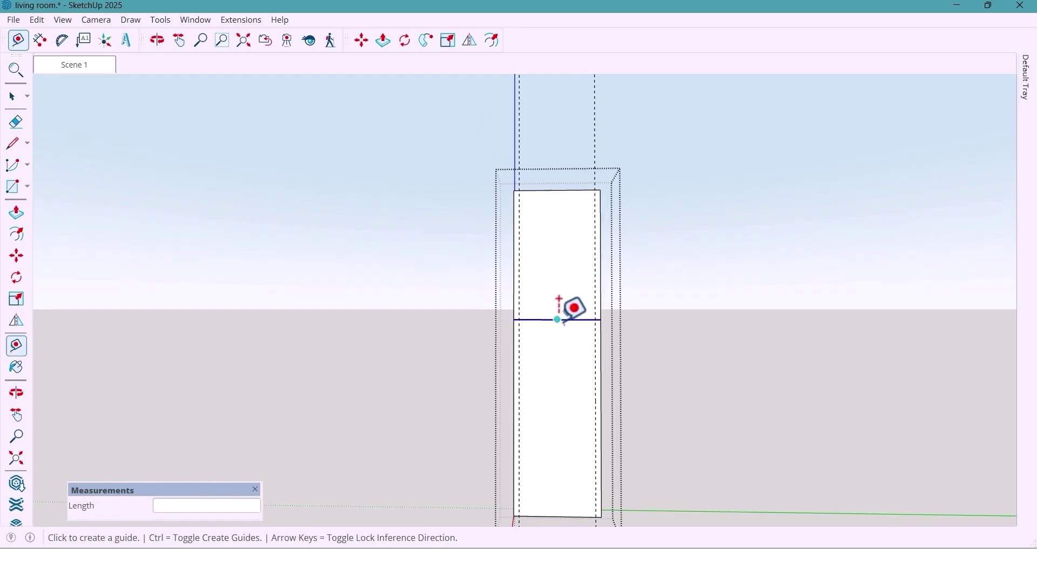
left_click(520, 320)
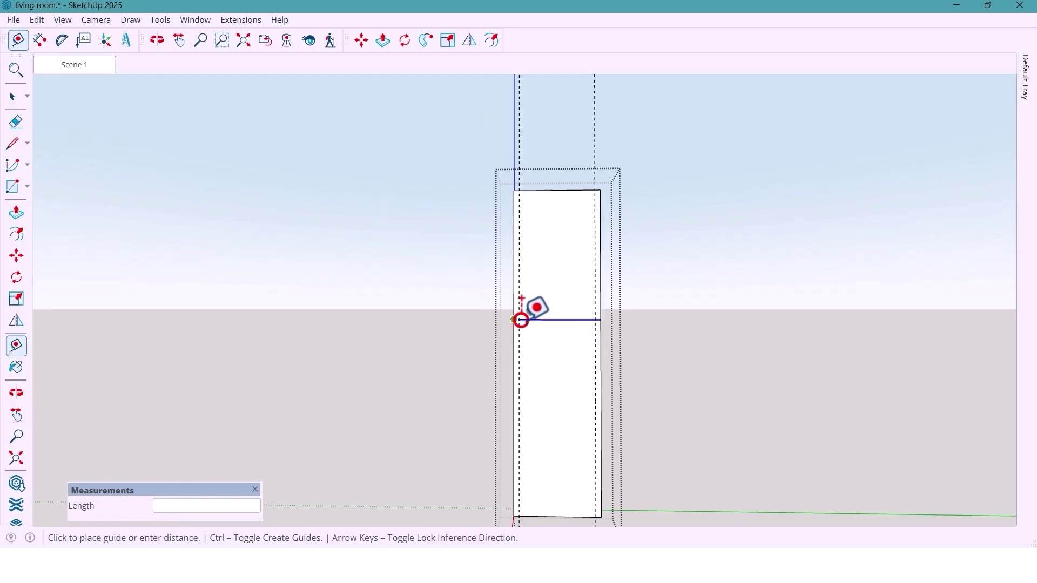
scroll(522, 317, "up", 2)
key("Escape")
left_click(517, 319)
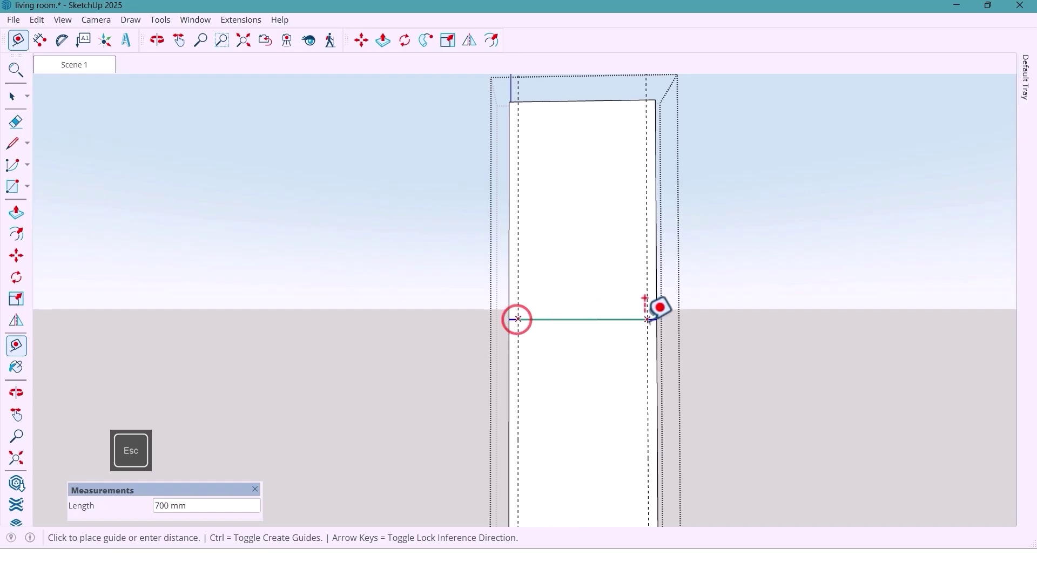
key("Escape")
Add a horizontal guide 350 mm below the dividing line
left_click(620, 319)
scroll(620, 320, "down", 3)
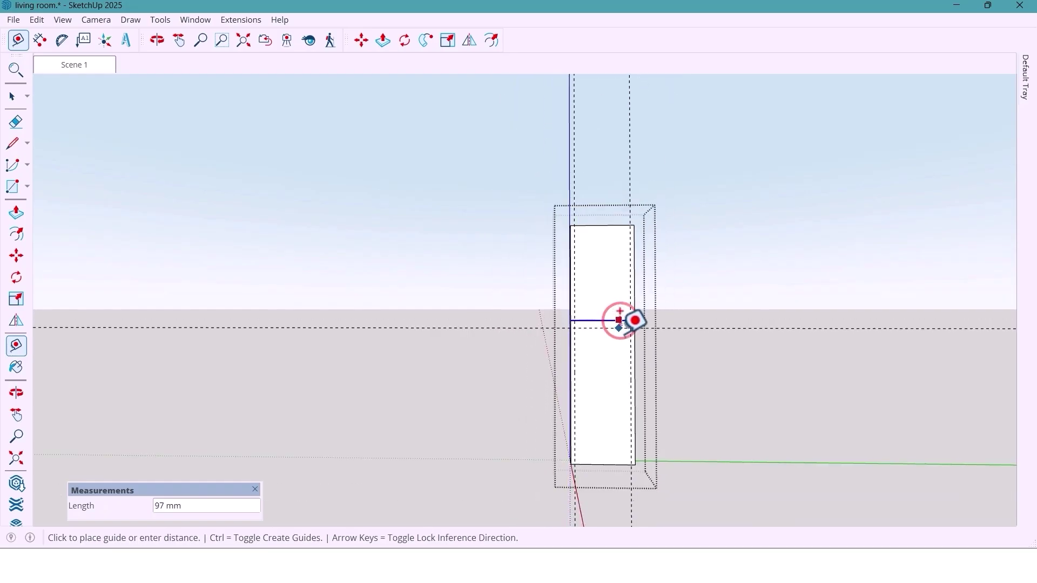
type("35")
middle_click_drag(637, 341, 630, 332)
key("Return")
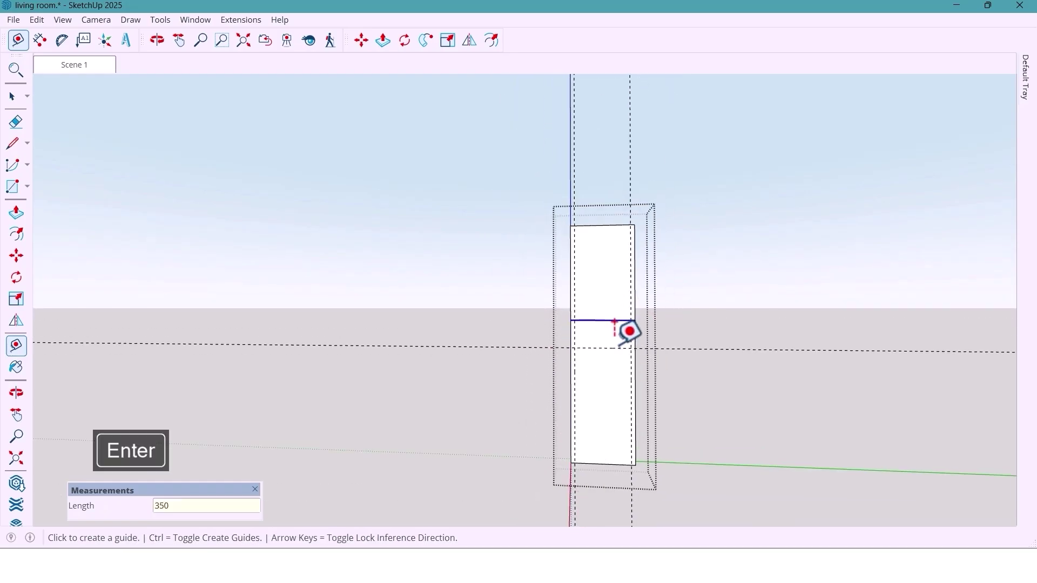
key("space")
Draw a two-point half-circle arc between the guide intersections
left_click(27, 165)
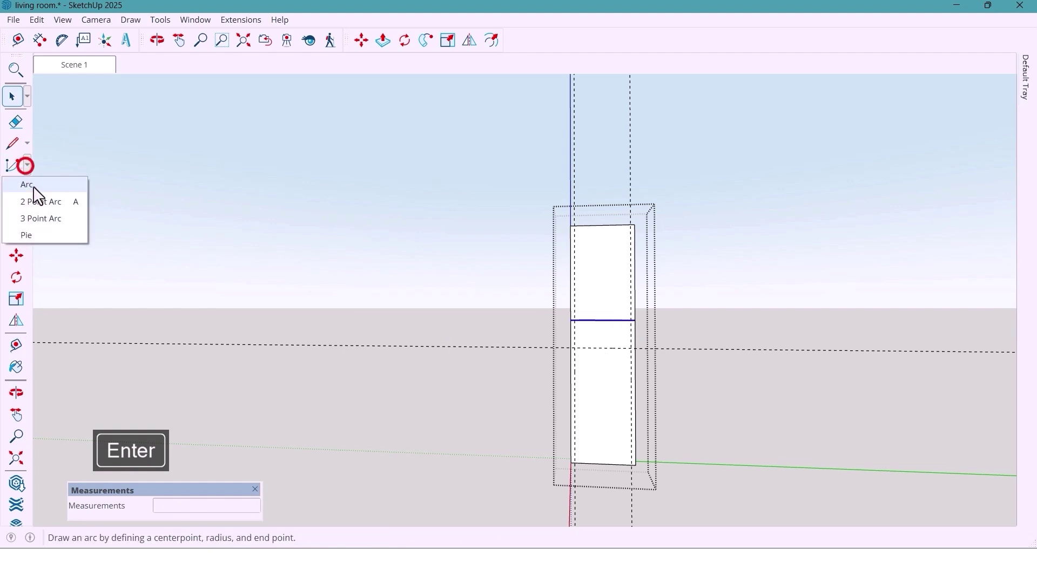
left_click(43, 208)
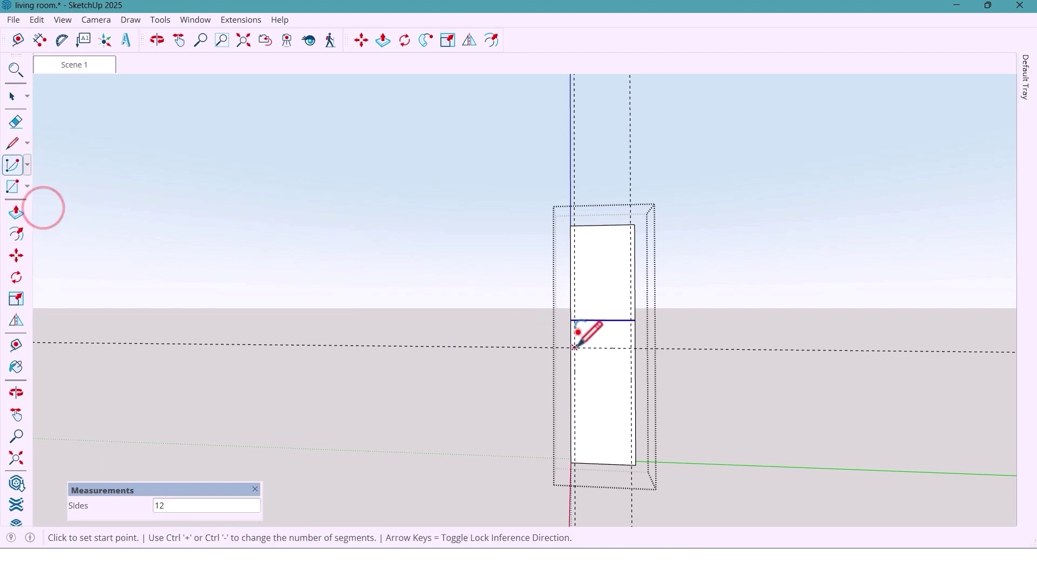
left_click(573, 347)
left_click(623, 348)
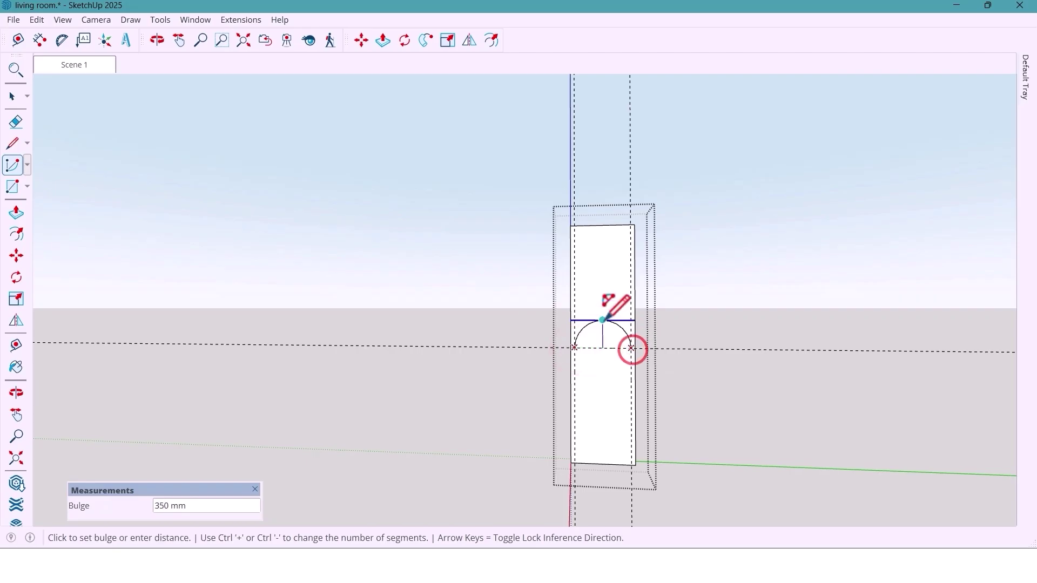
key("Return")
key("space")
Erase the straight dividing edge and the leftover guides
mouse_move(597, 335)
middle_mouse_down()
mouse_move(590, 347)
mouse_move(604, 357)
middle_mouse_up()
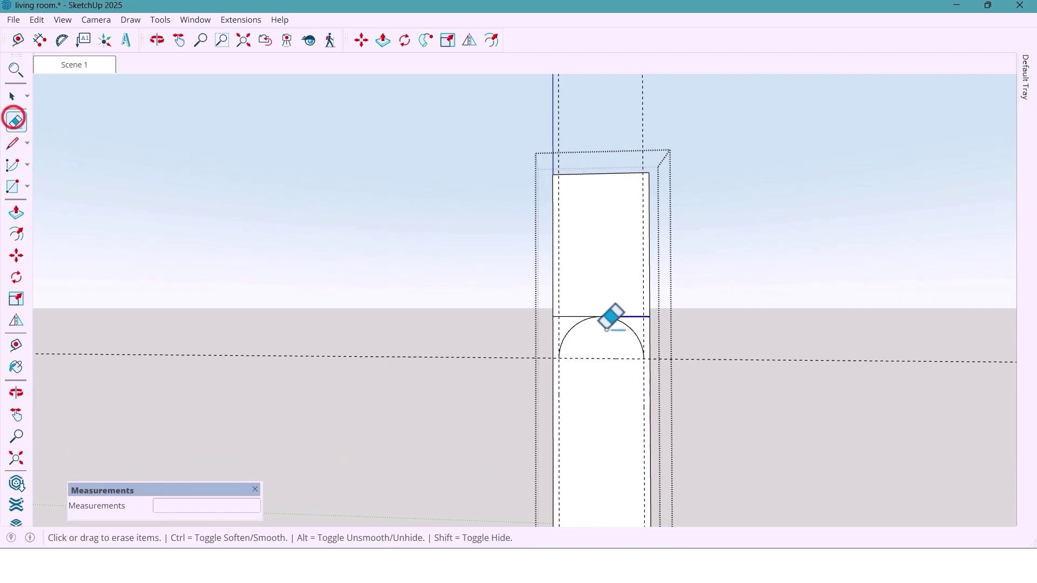
scroll(629, 307, "up", 2)
left_click(549, 306)
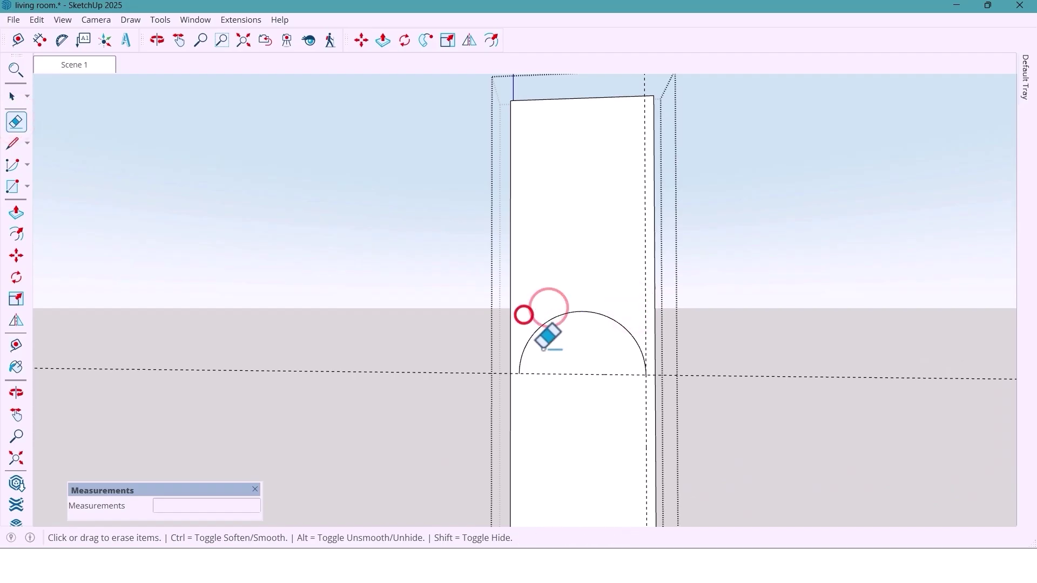
left_click(590, 368)
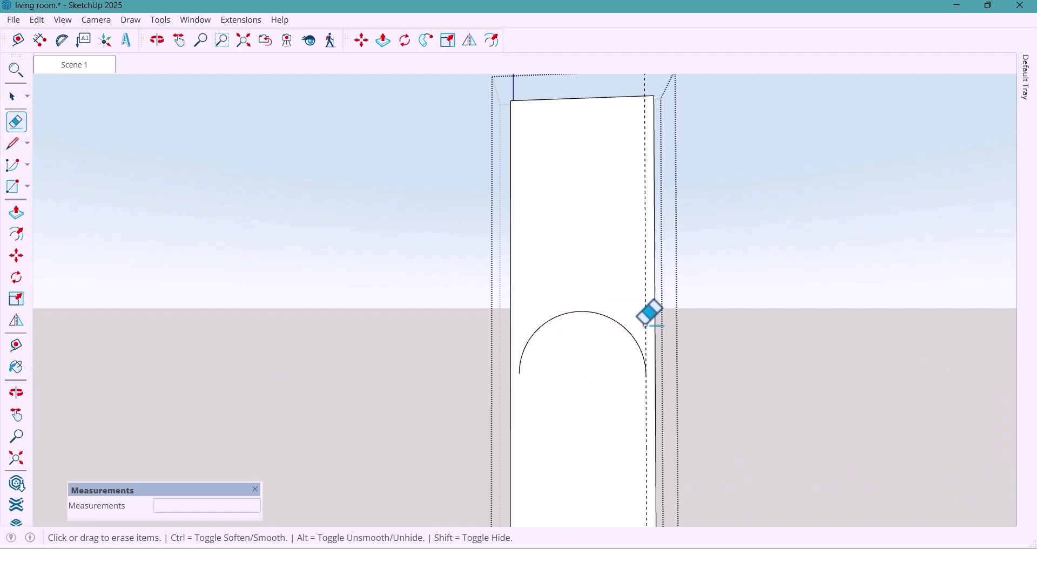
scroll(649, 316, "down", 2)
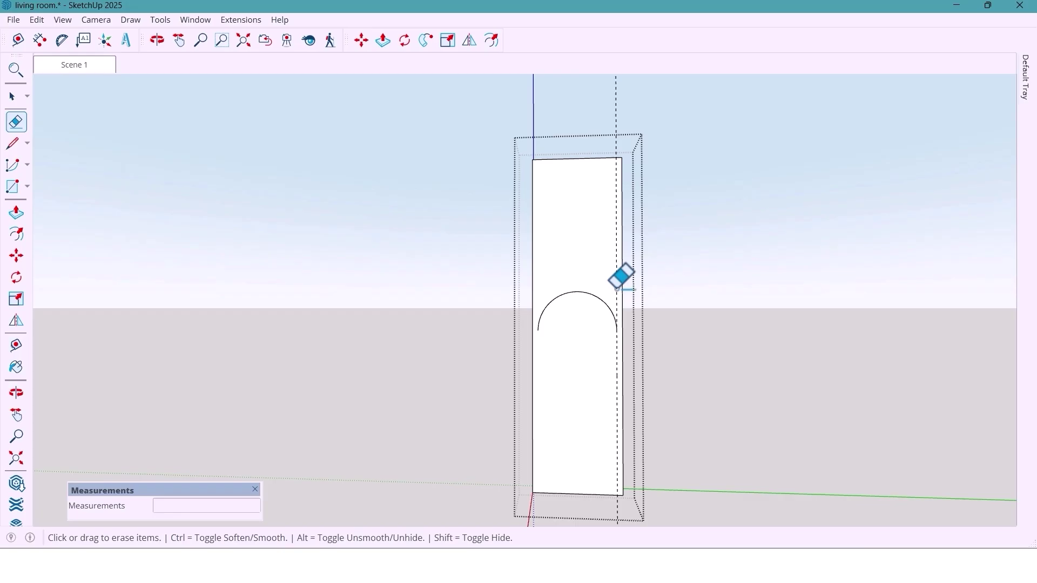
Draw vertical lines from both arch ends down to the panel's bottom edge
left_click(12, 144)
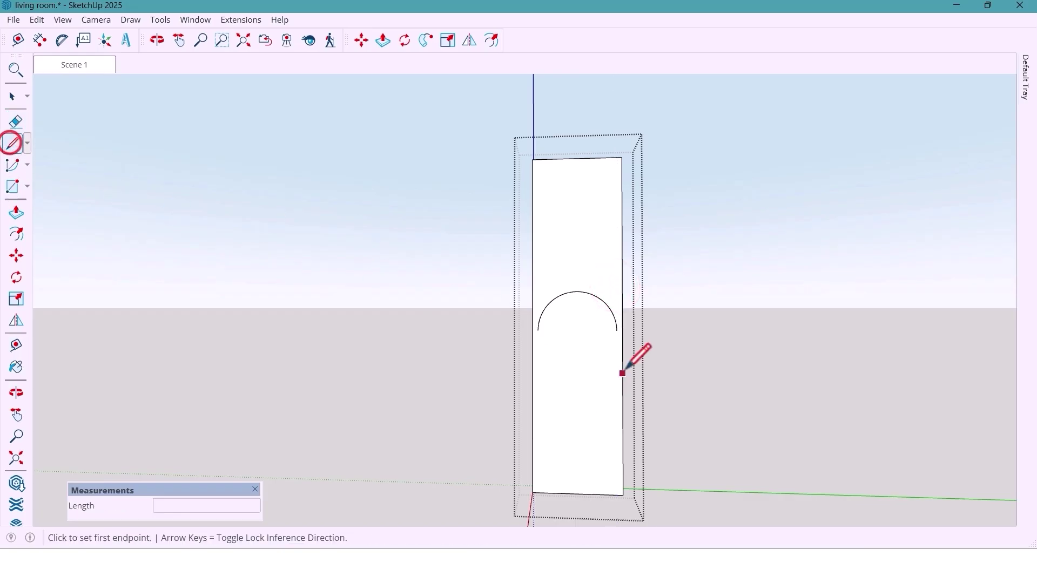
left_click(616, 326)
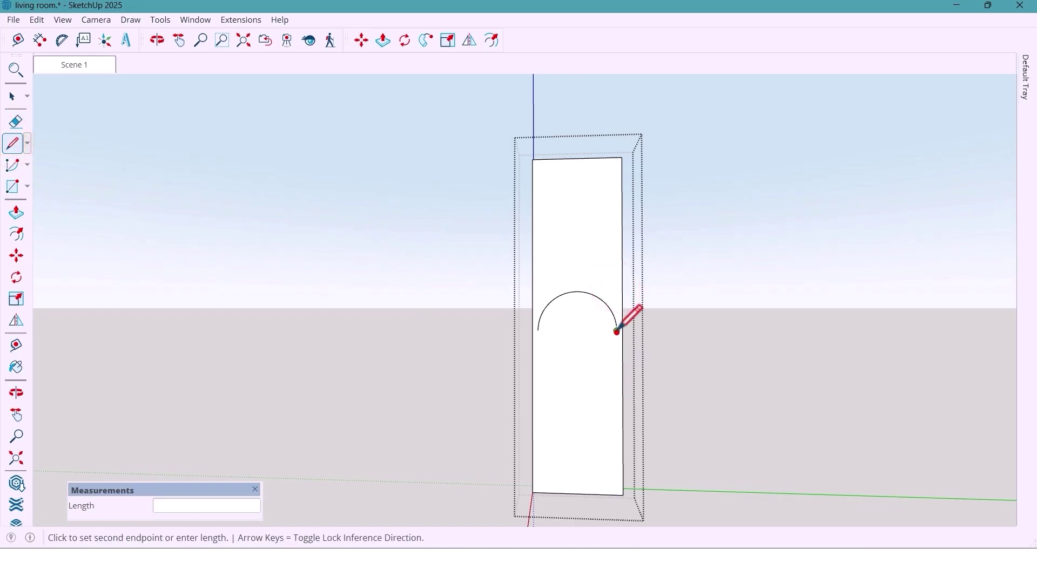
left_click(617, 493)
key("Escape")
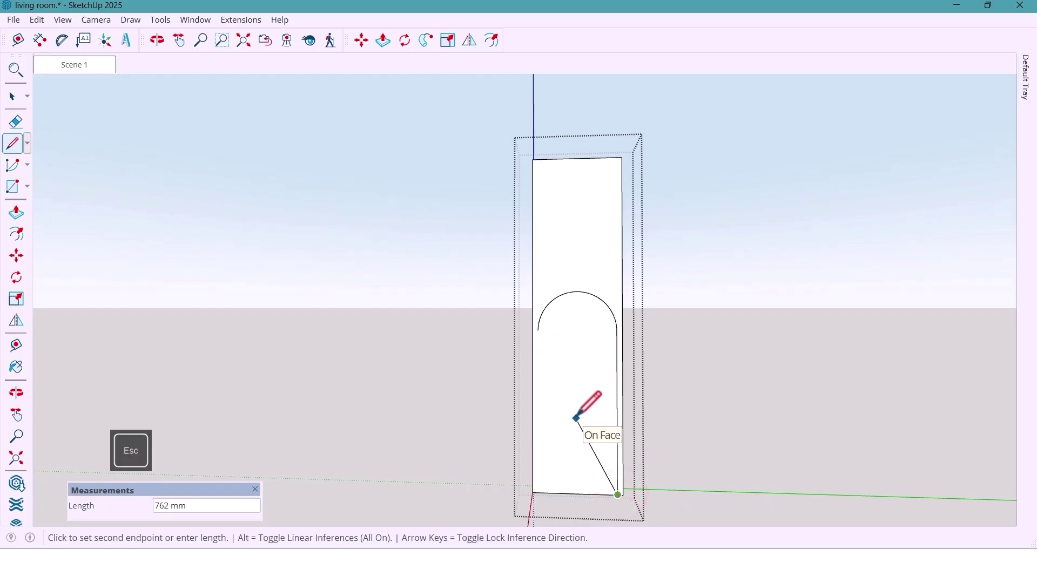
left_click(539, 331)
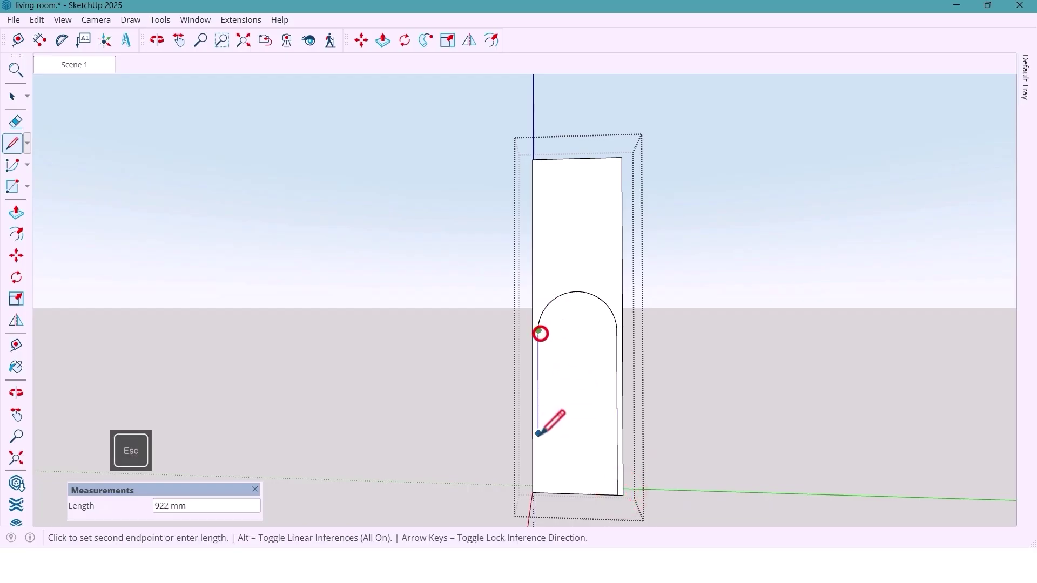
left_click(538, 491)
mouse_move(493, 324)
middle_mouse_down()
mouse_move(431, 387)
mouse_move(372, 382)
middle_mouse_up()
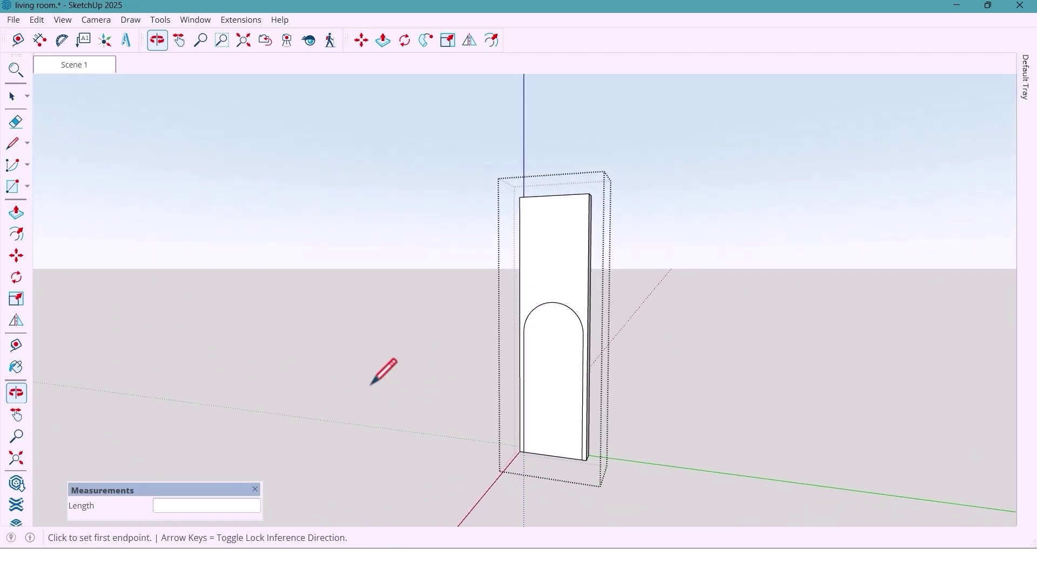
left_click(15, 213)
scroll(567, 437, "up", 2)
Push the arched face 140 mm into the panel and orbit out to see the wall
left_click(577, 441)
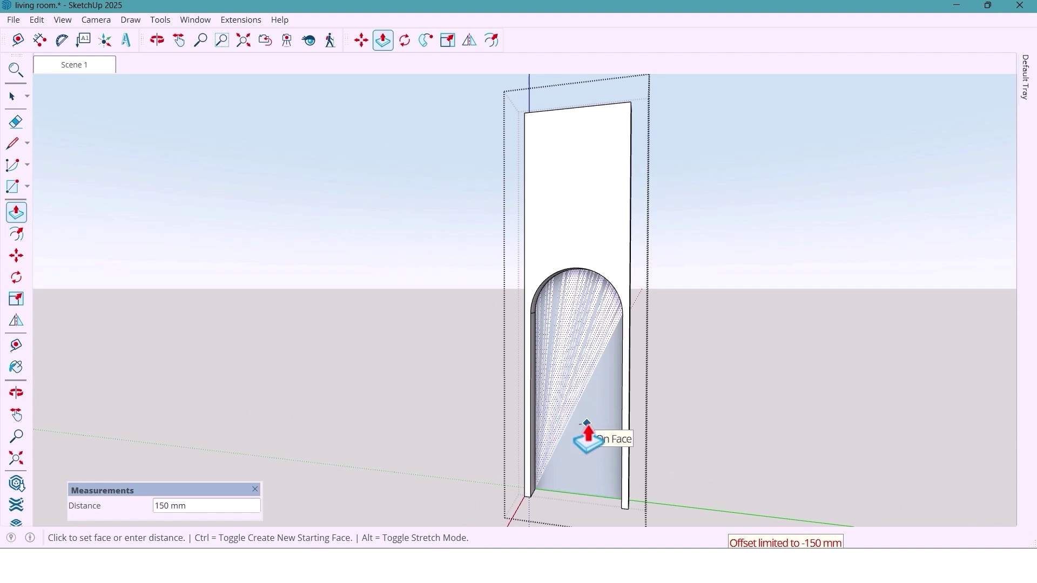
type("140")
key("Return")
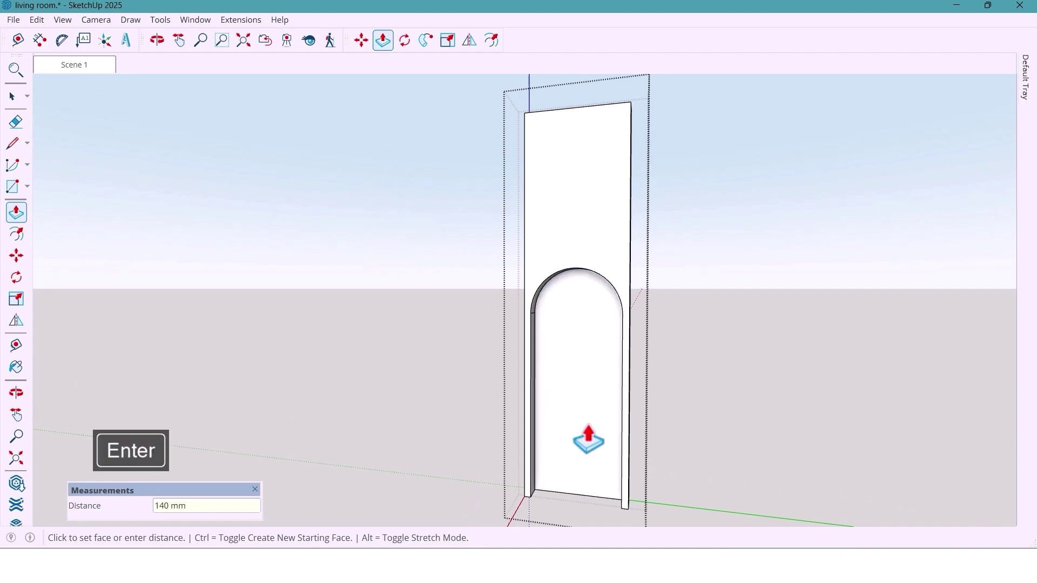
key("space")
scroll(553, 380, "down", 3)
scroll(553, 381, "down", 2)
mouse_move(556, 389)
middle_mouse_down()
mouse_move(554, 431)
mouse_move(562, 407)
middle_mouse_up()
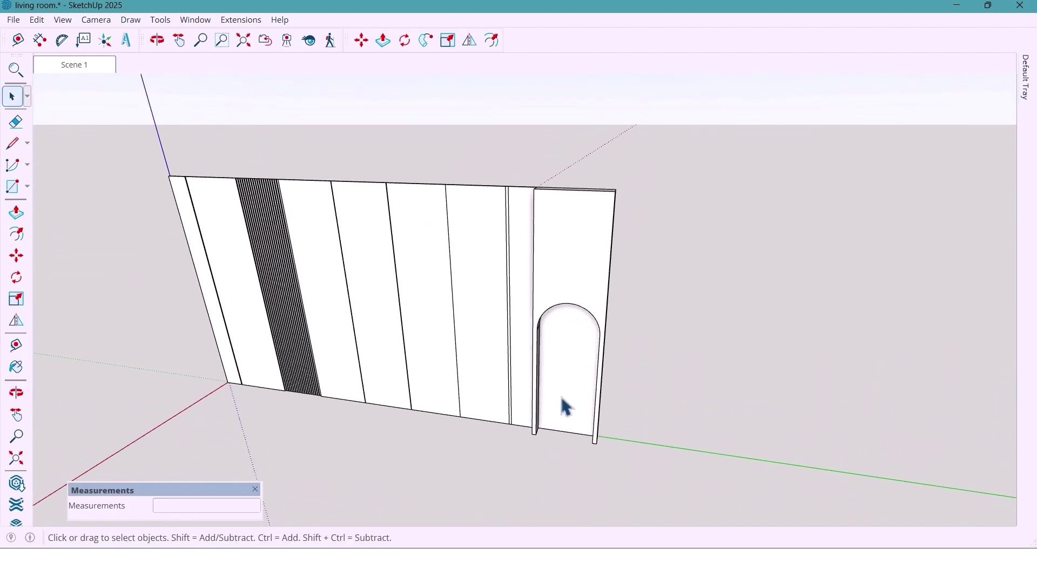
Move the arched niche panel 130 mm so its top corner snaps to the wall's end corner
mouse_move(578, 352)
middle_mouse_down()
mouse_move(806, 361)
mouse_move(648, 350)
mouse_move(688, 331)
mouse_move(539, 354)
mouse_move(624, 418)
mouse_move(597, 479)
mouse_move(606, 312)
mouse_move(486, 351)
mouse_move(462, 424)
middle_mouse_up()
scroll(607, 308, "up", 2)
left_click(607, 301)
scroll(614, 291, "up", 2)
scroll(502, 244, "up", 3)
key("m")
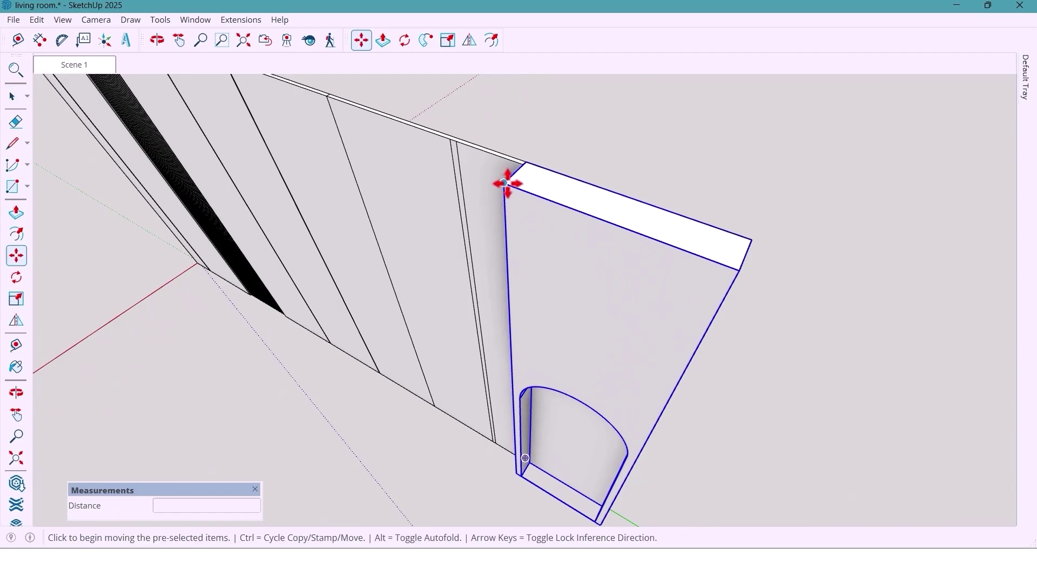
left_click(507, 184)
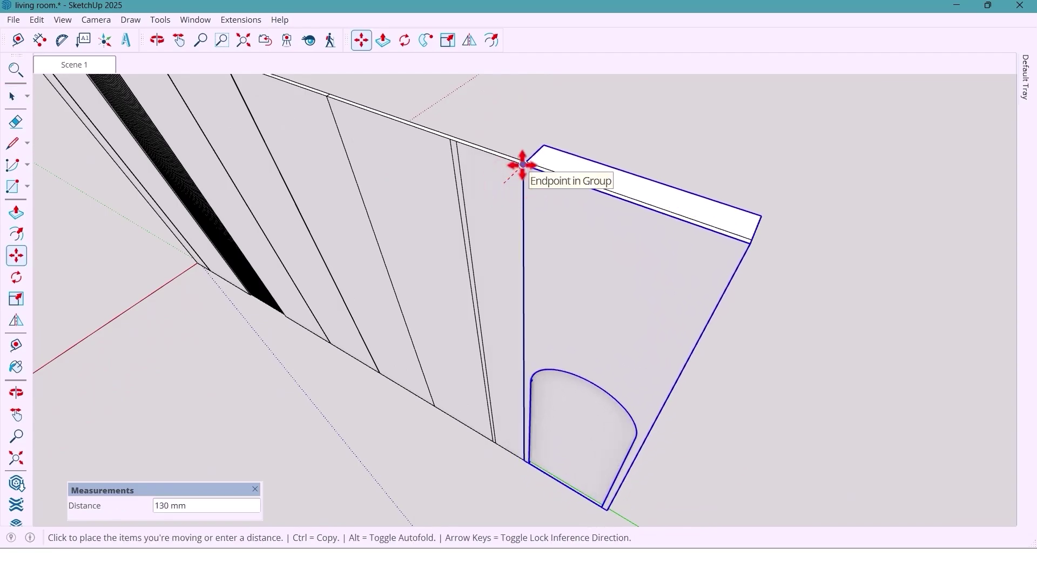
left_click(522, 166)
key("space")
left_click(586, 414)
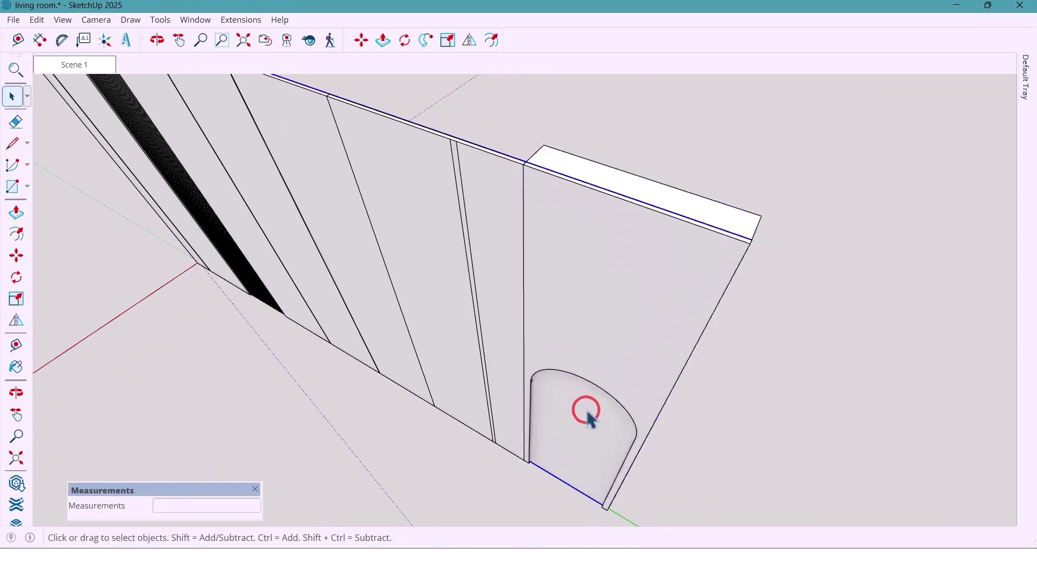
double_click(585, 411)
Erase the leftover end face behind the arched panel and bring the wall to a front view
left_click(587, 423)
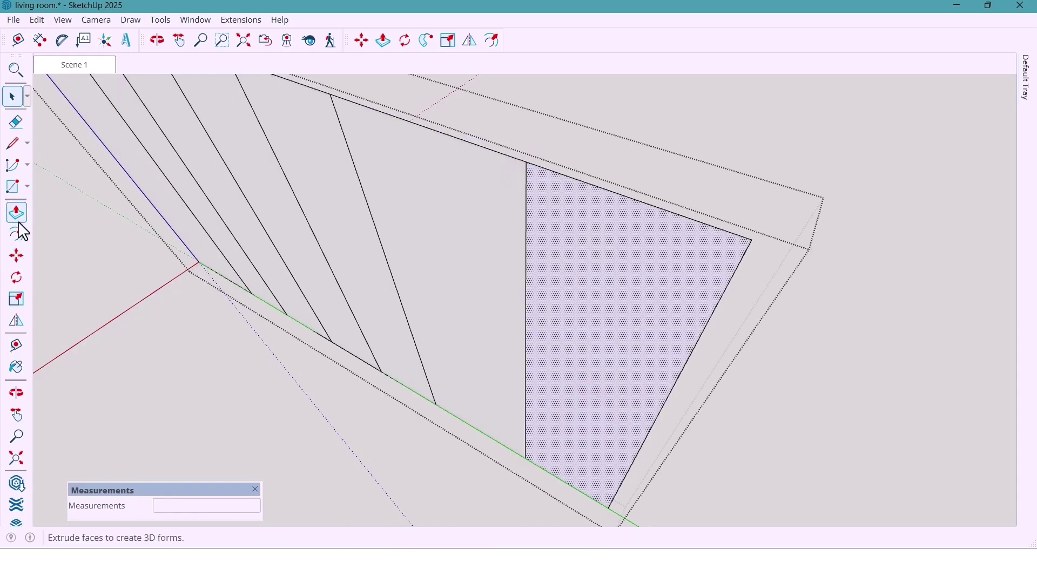
left_click(20, 122)
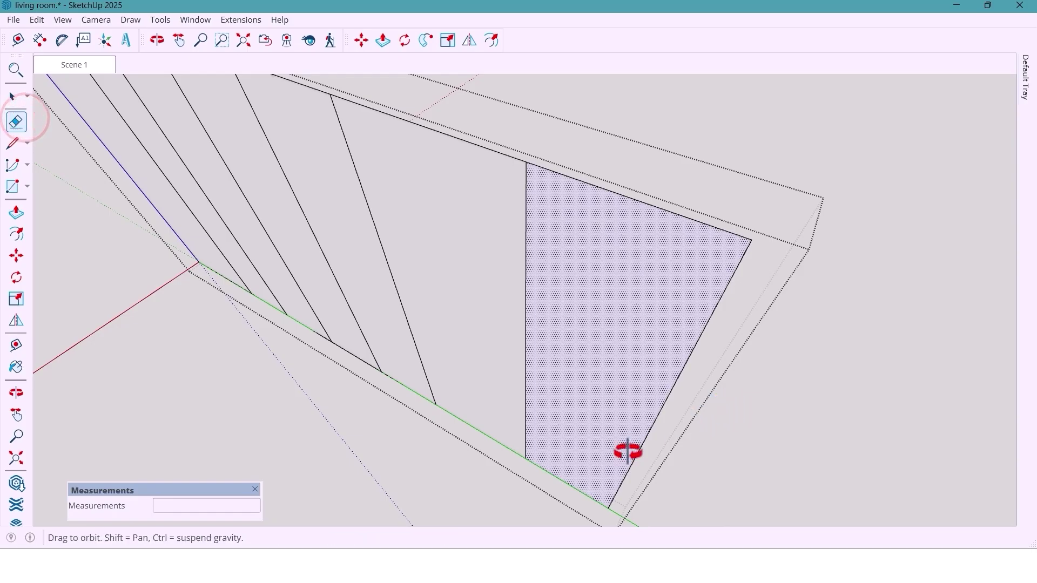
mouse_move(628, 449)
middle_mouse_down()
mouse_move(796, 378)
mouse_move(740, 354)
mouse_move(699, 382)
mouse_move(738, 362)
middle_mouse_up()
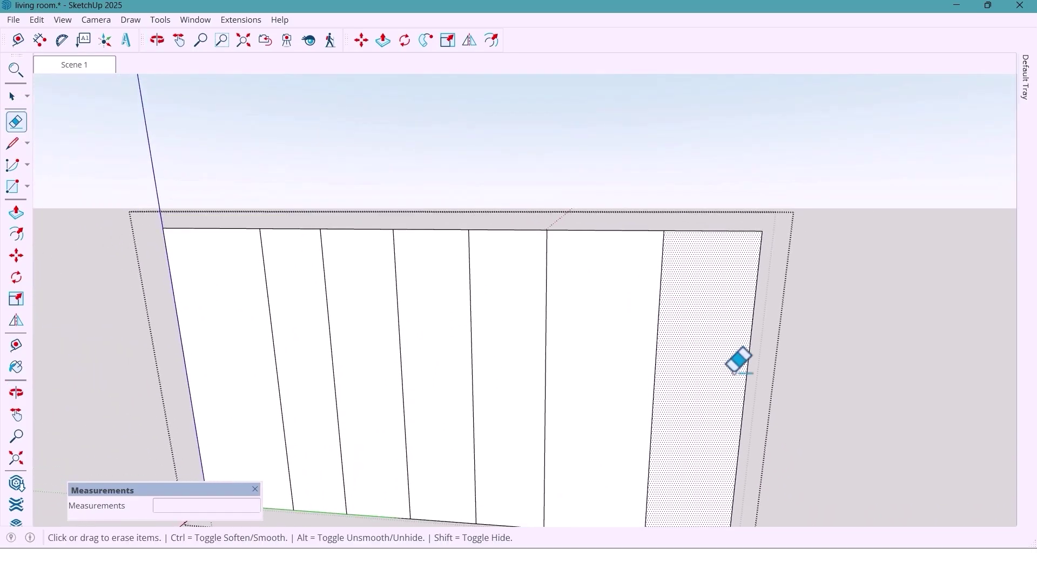
middle_click_drag(727, 226, 722, 232)
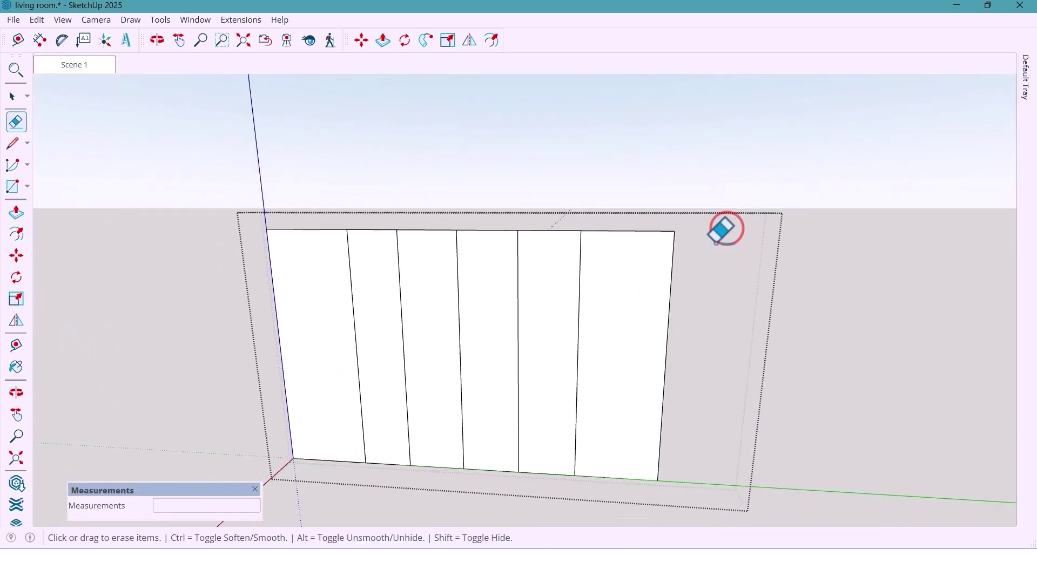
key("Escape")
mouse_move(710, 479)
middle_mouse_down()
mouse_move(687, 424)
mouse_move(608, 430)
mouse_move(611, 419)
middle_mouse_up()
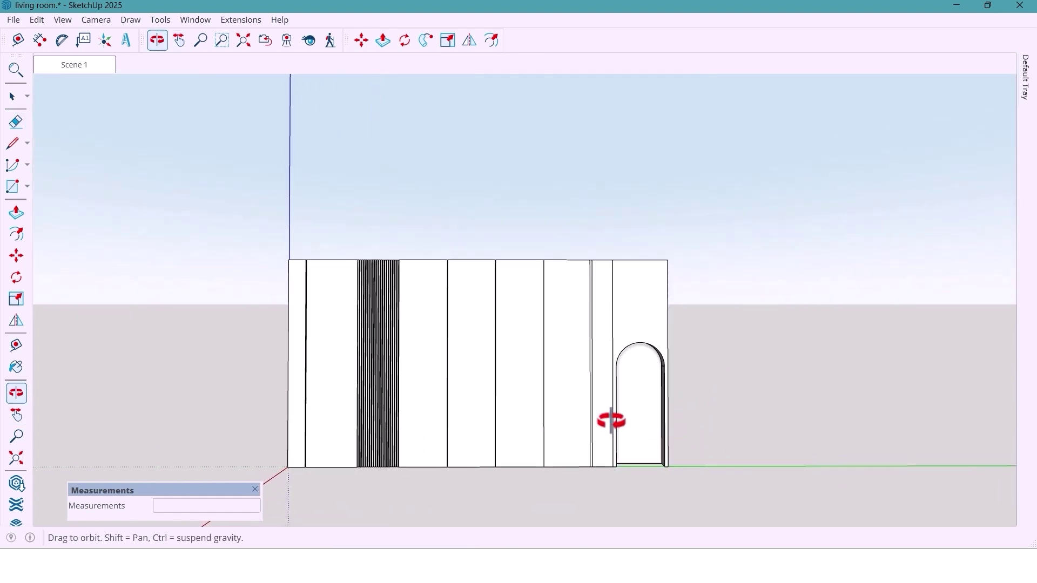
Load the pinkish-beige taupe stone material from the In Model materials in the Default Tray
middle_click_drag(688, 412, 680, 399, "shift")
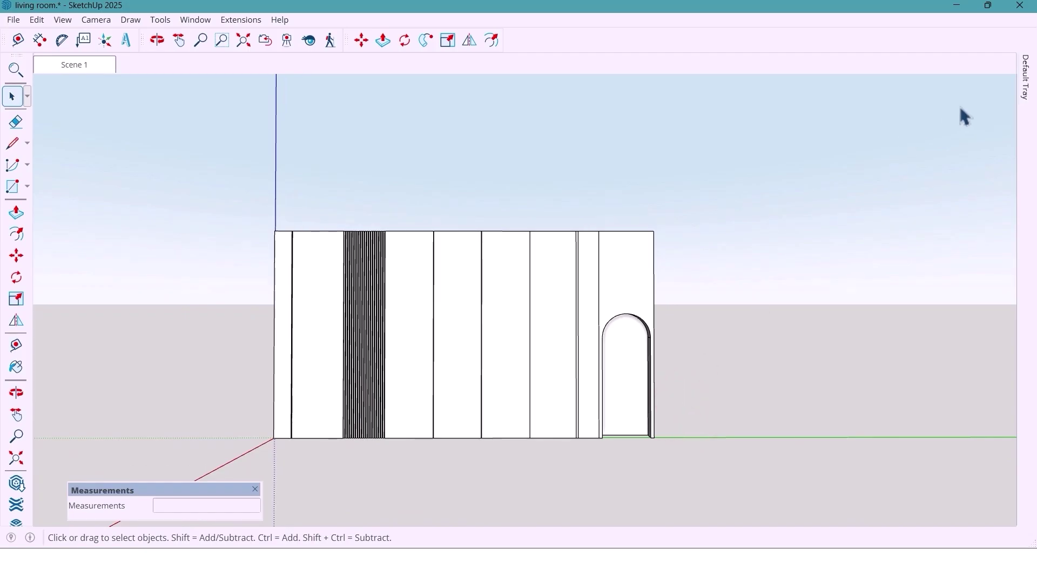
left_click(1027, 88)
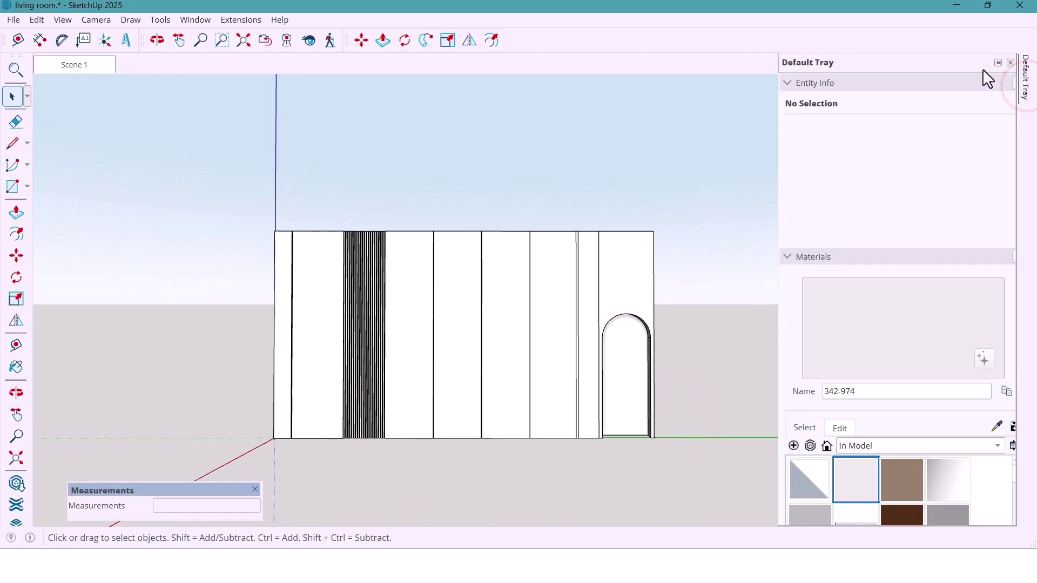
scroll(1029, 382, "down", 1)
scroll(1026, 382, "down", 2)
scroll(1027, 383, "down", 1)
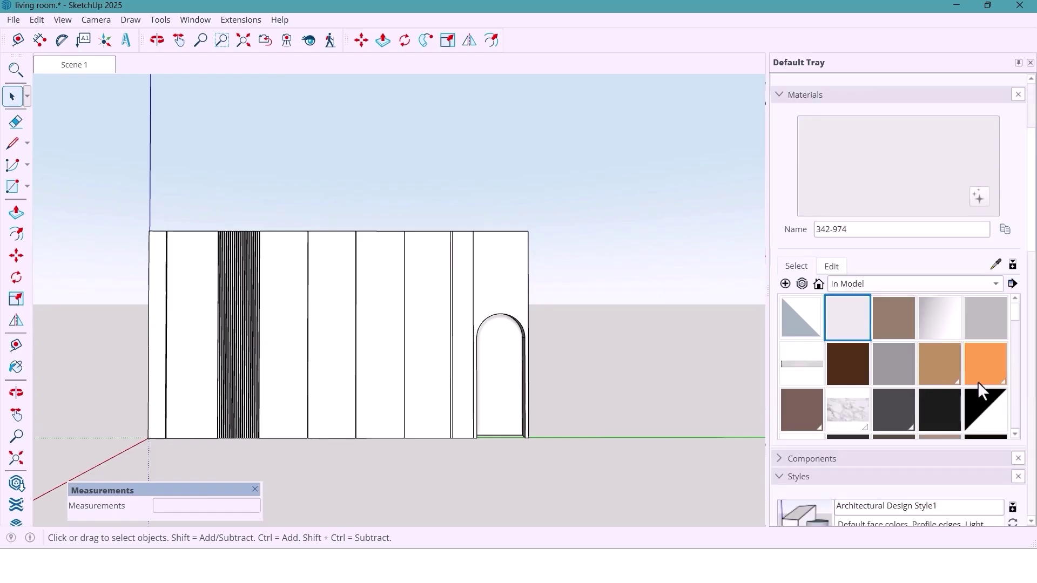
scroll(953, 383, "down", 2)
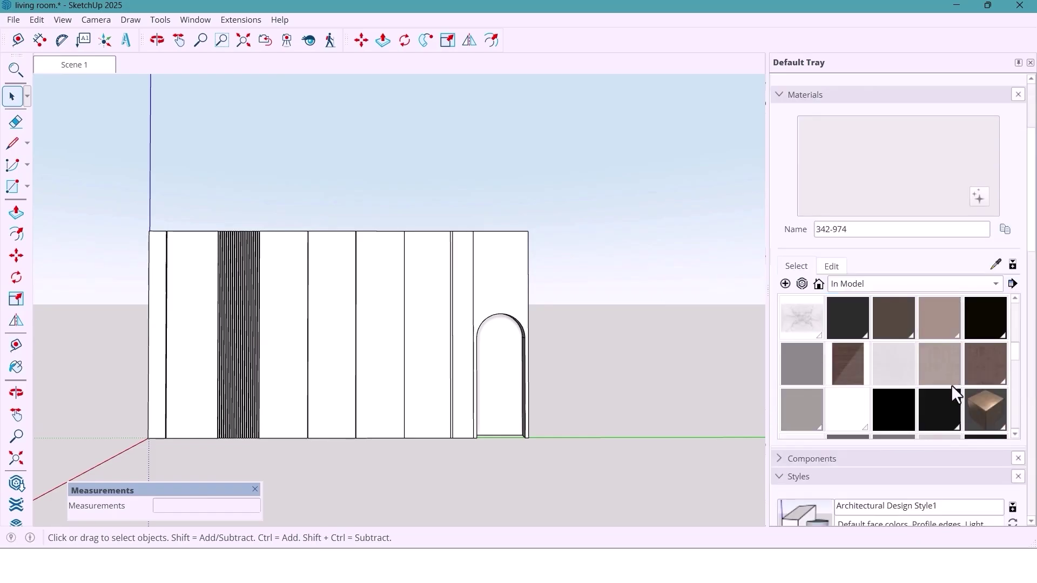
left_click(939, 375)
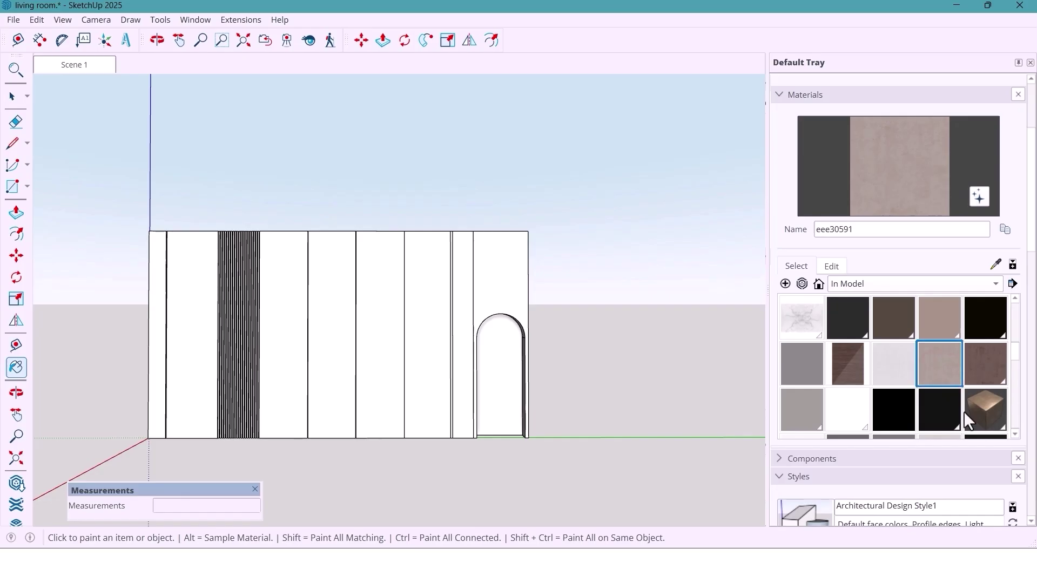
left_click_drag(357, 357, 449, 352)
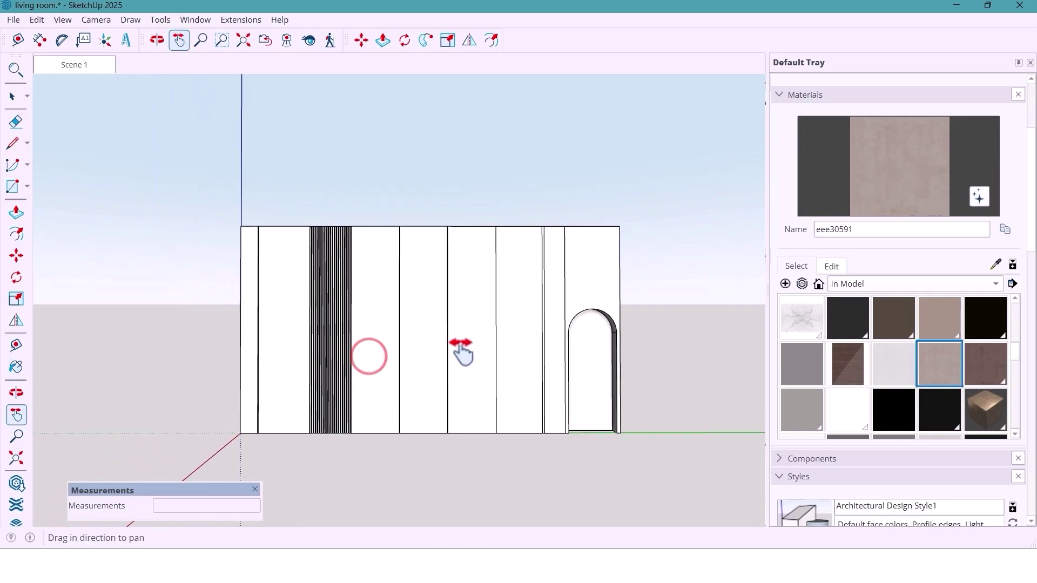
double_click(300, 366)
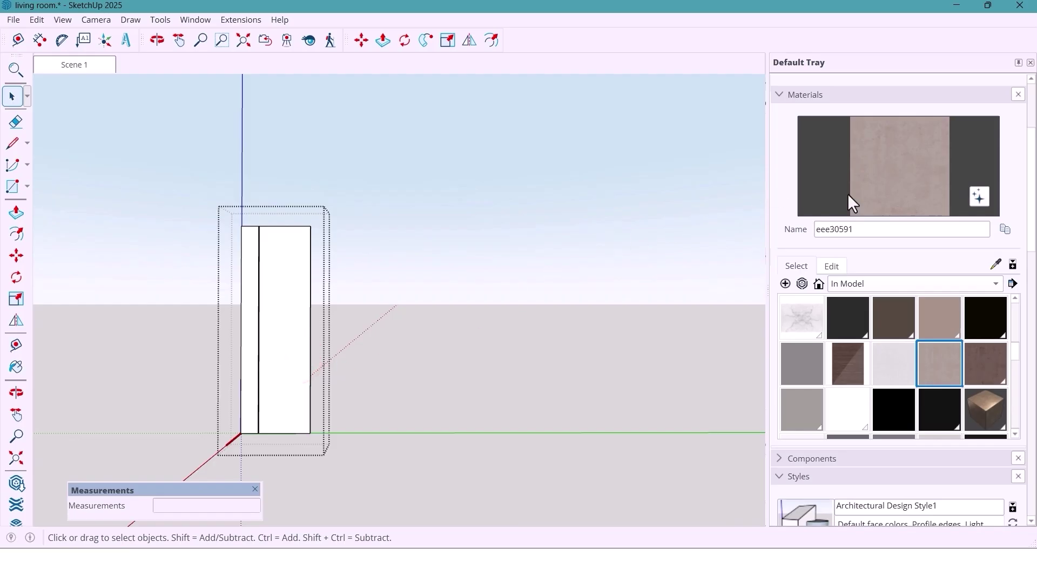
Paint the left-end panel's wide and narrow faces beige, then repaint both in light grey W28
left_click(883, 192)
left_click(277, 305)
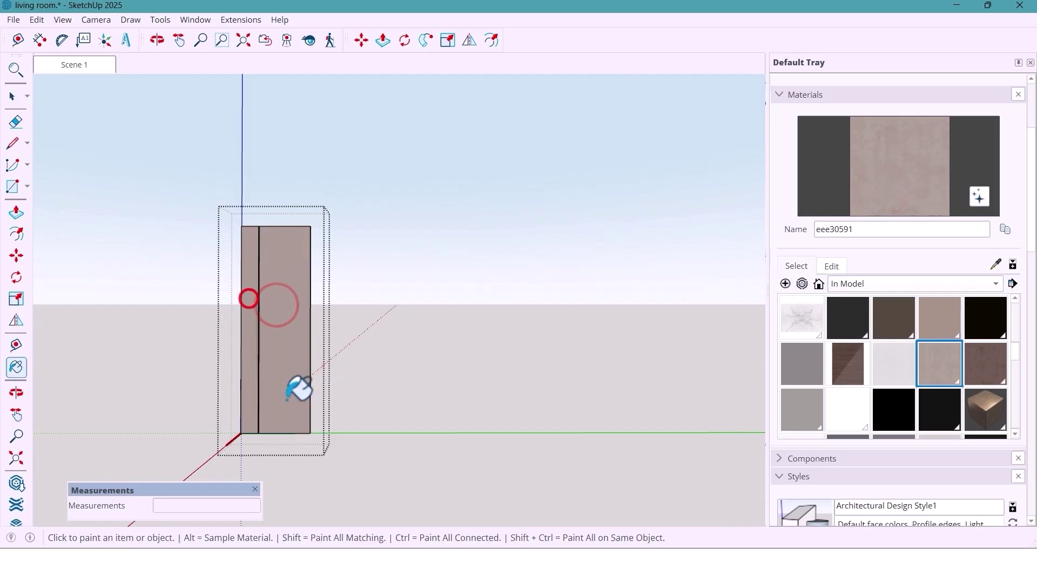
scroll(927, 404, "down", 1)
scroll(928, 405, "down", 1)
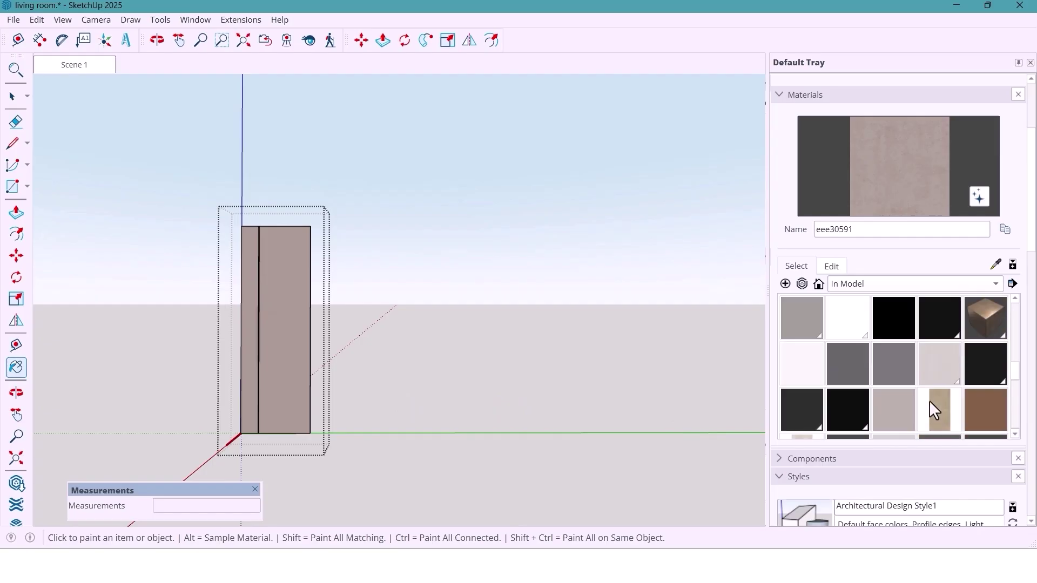
left_click(900, 414)
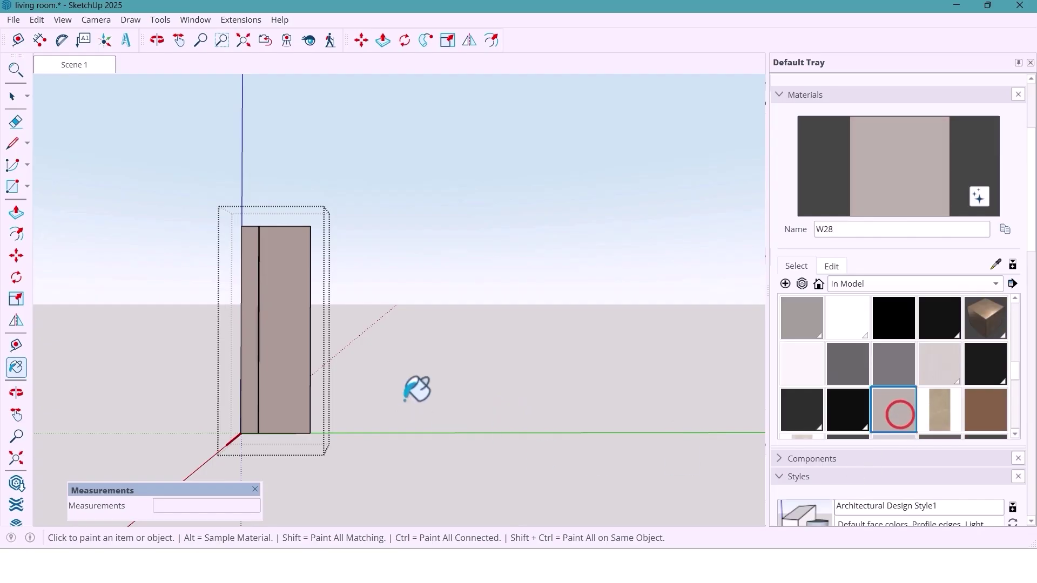
left_click(296, 316)
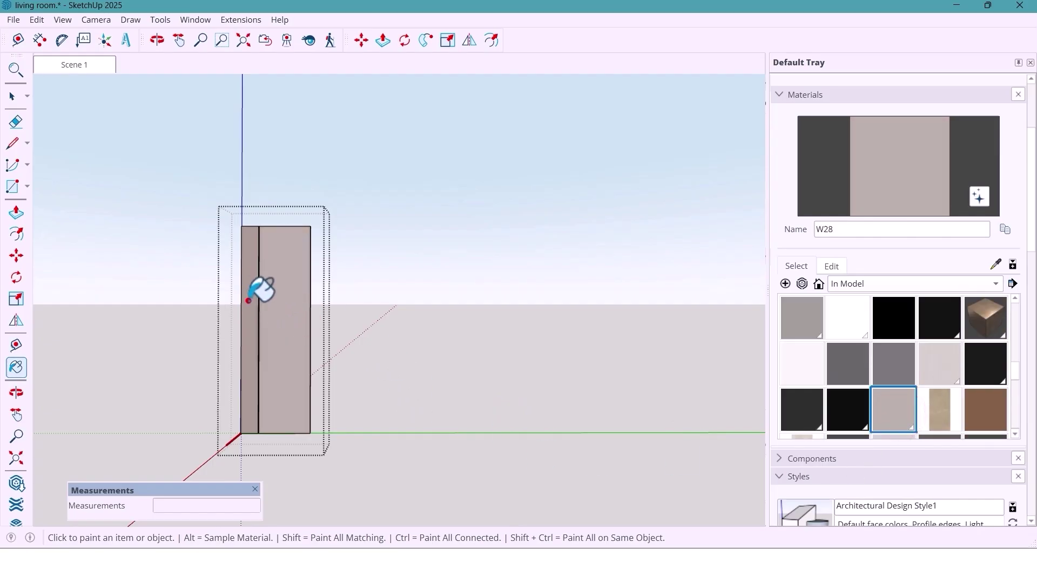
left_click(249, 300)
scroll(944, 405, "up", 2)
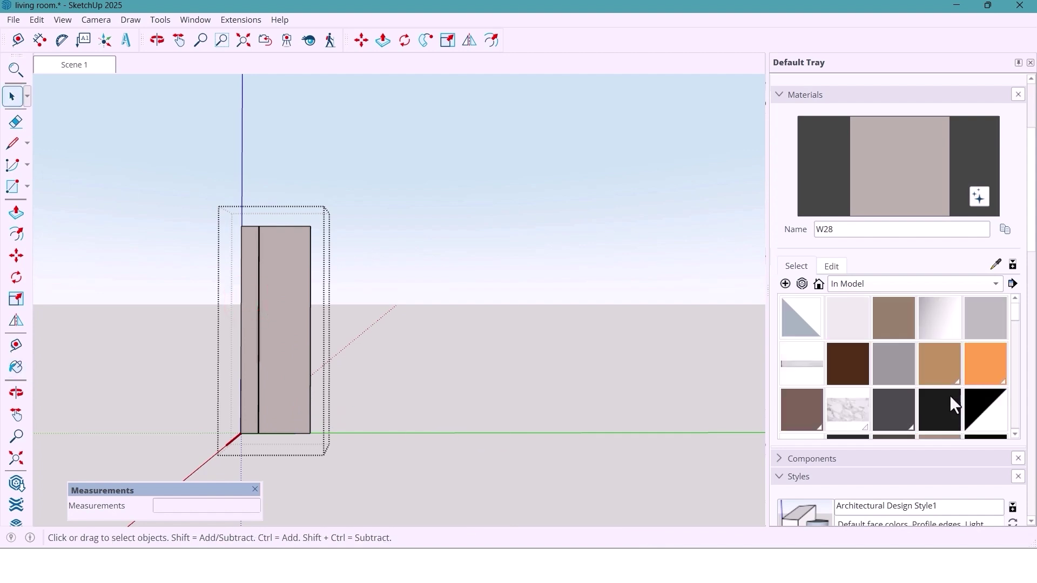
left_click(944, 405)
scroll(302, 231, "up", 2)
scroll(264, 202, "up", 2)
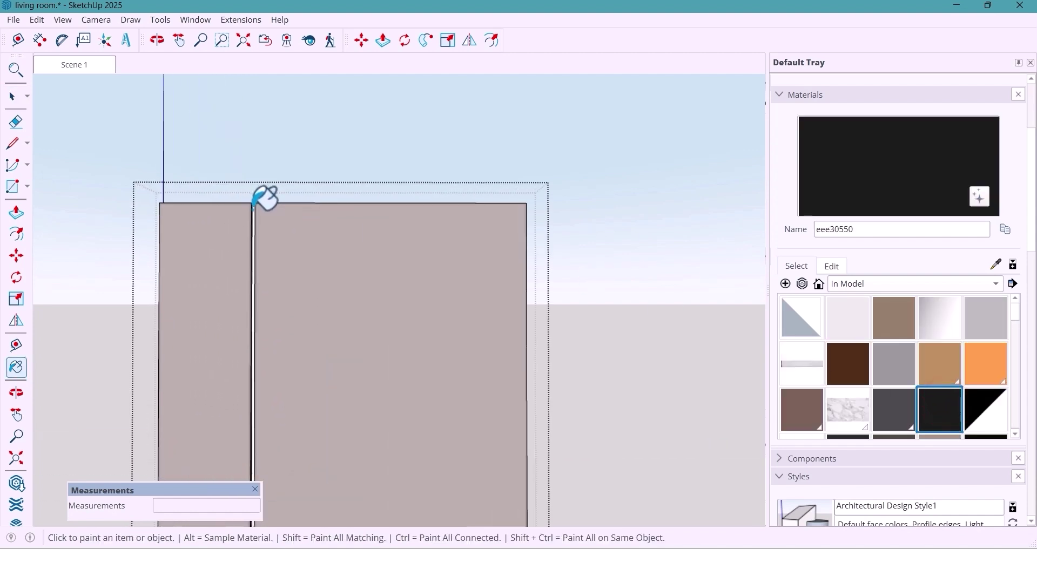
scroll(257, 208, "up", 2)
scroll(267, 199, "down", 2)
scroll(271, 203, "down", 2)
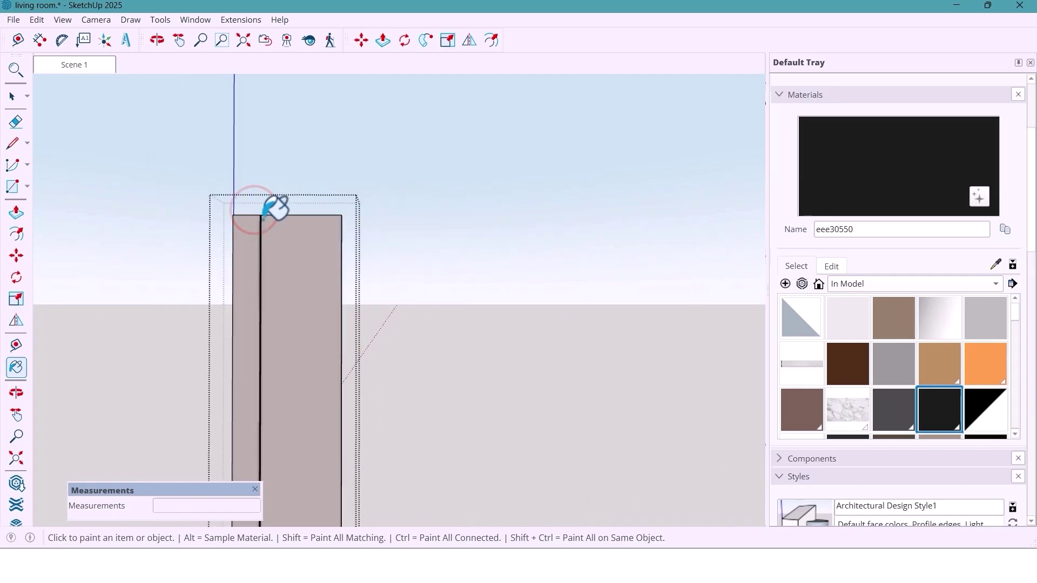
key("space")
Paint the fluted panel's slats with the near-white 342-974 material
left_click(387, 235)
double_click(347, 329)
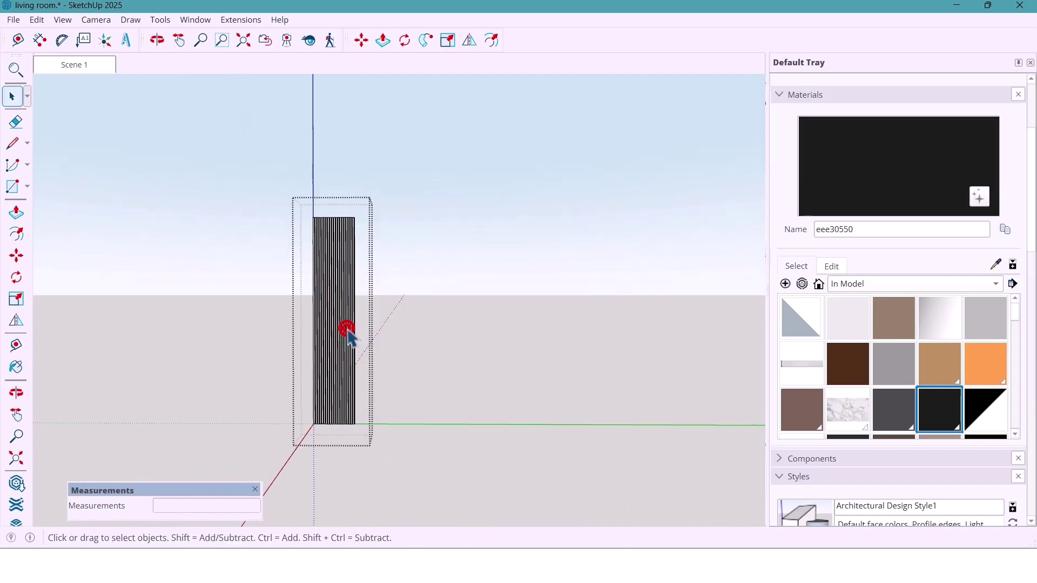
left_click(853, 327)
scroll(354, 232, "up", 2)
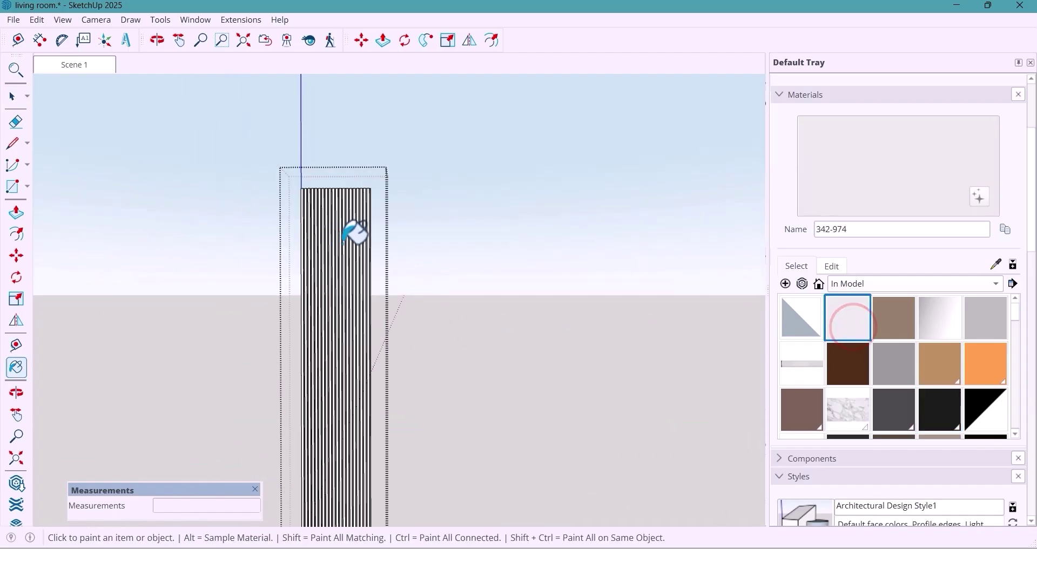
scroll(352, 229, "up", 2)
scroll(356, 230, "up", 2)
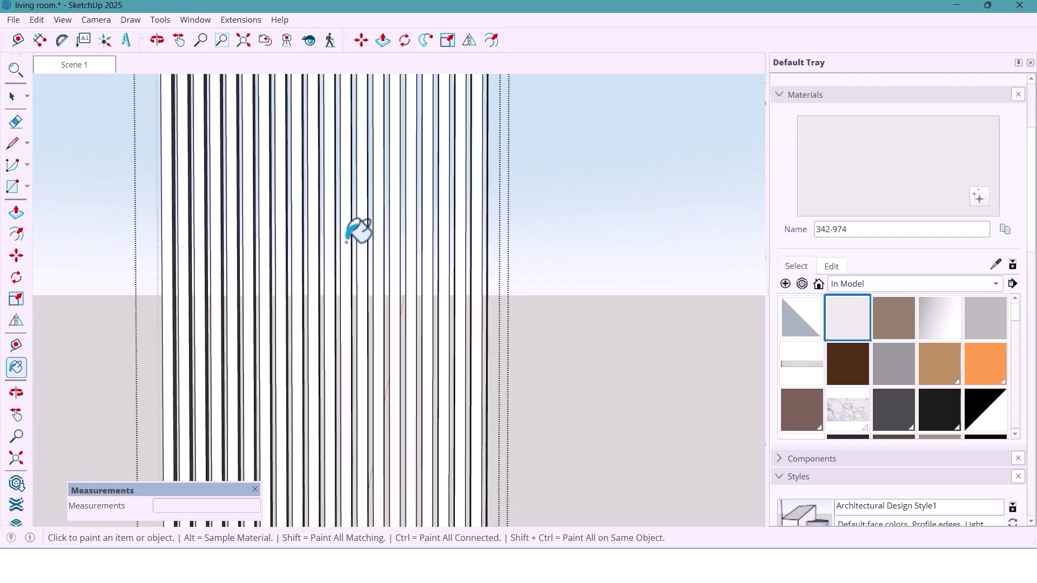
left_click(345, 240)
scroll(348, 235, "down", 2)
key("space")
scroll(405, 284, "down", 1)
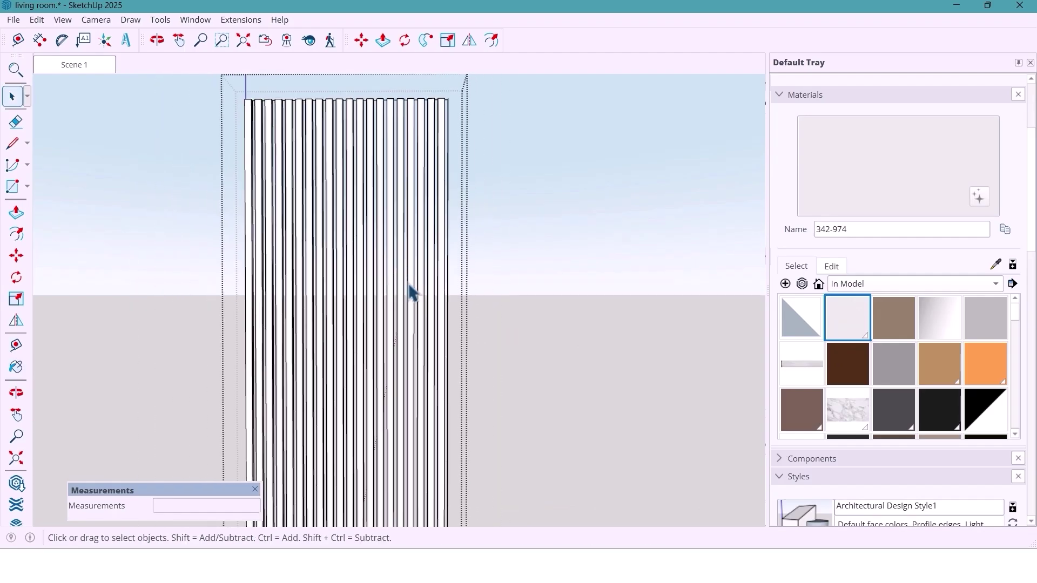
key("Escape")
scroll(414, 304, "down", 5)
double_click(416, 302)
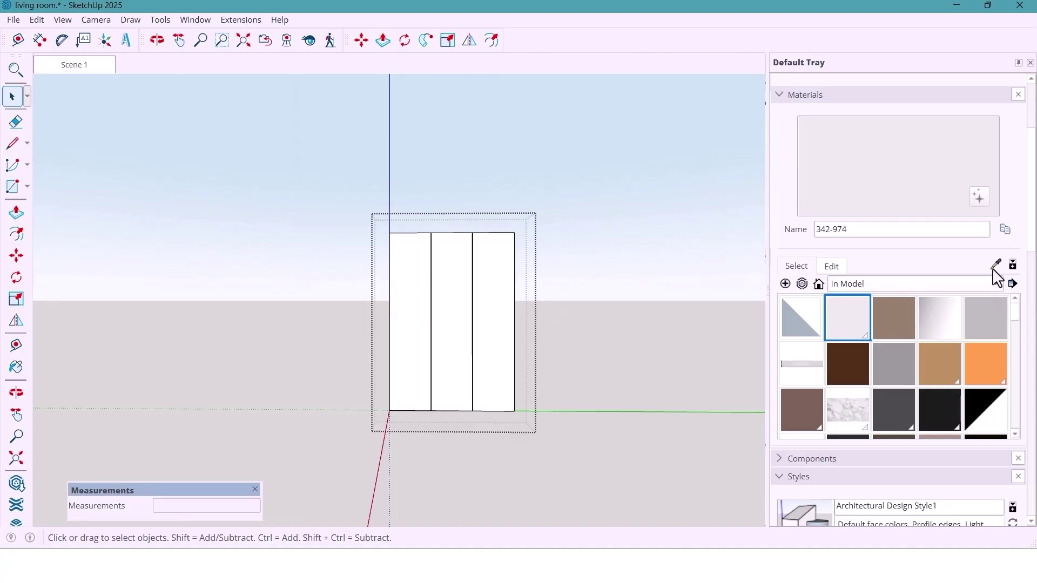
scroll(948, 408, "down", 2)
scroll(947, 373, "down", 2)
Paint the plain wall-unit panels with the 'vray warm white walls' material
left_click(942, 366)
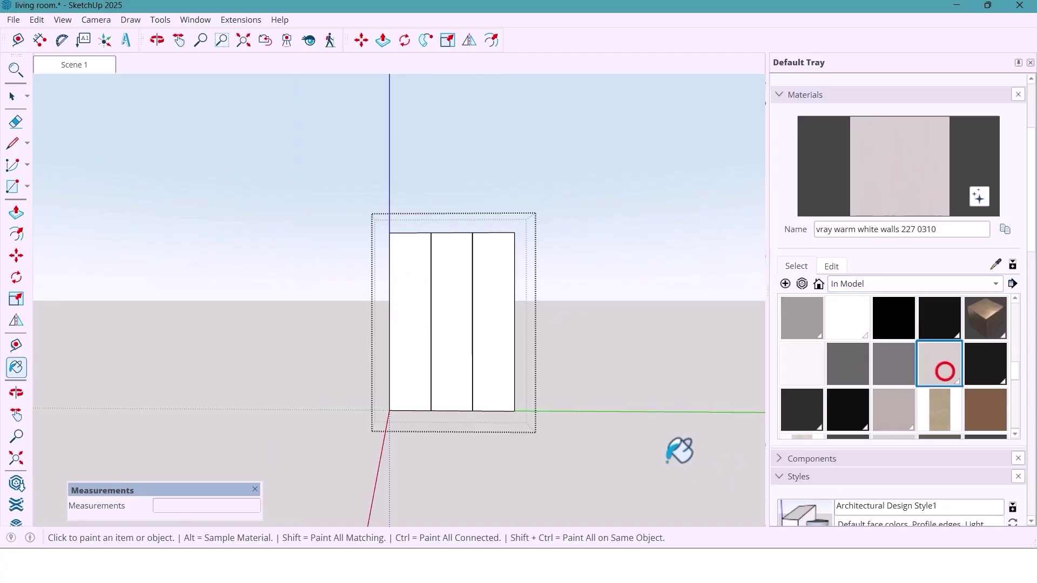
left_click(405, 311)
left_click(464, 329)
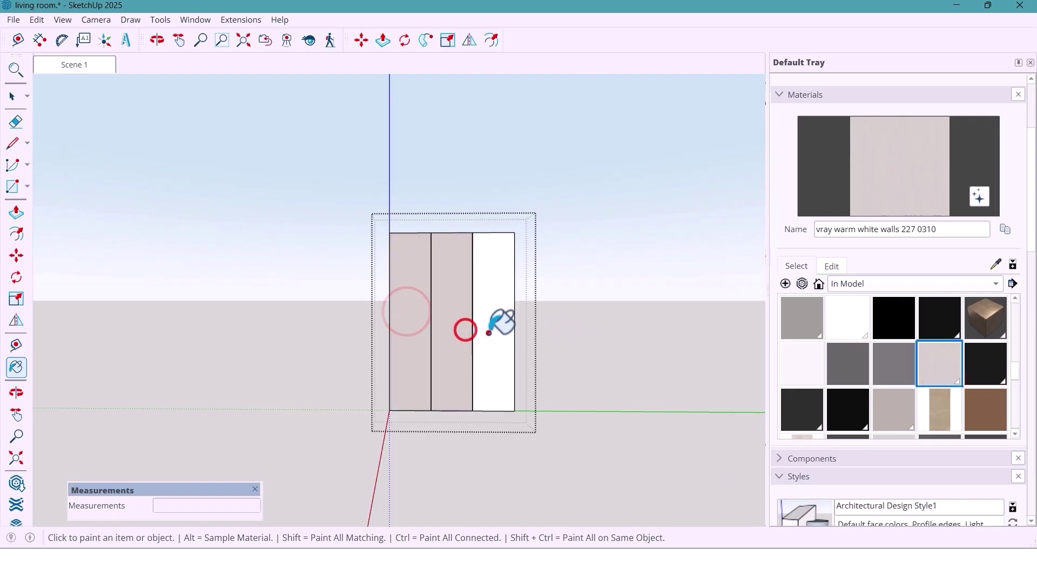
mouse_move(555, 394)
middle_mouse_down()
mouse_move(533, 404)
mouse_move(548, 394)
middle_mouse_up()
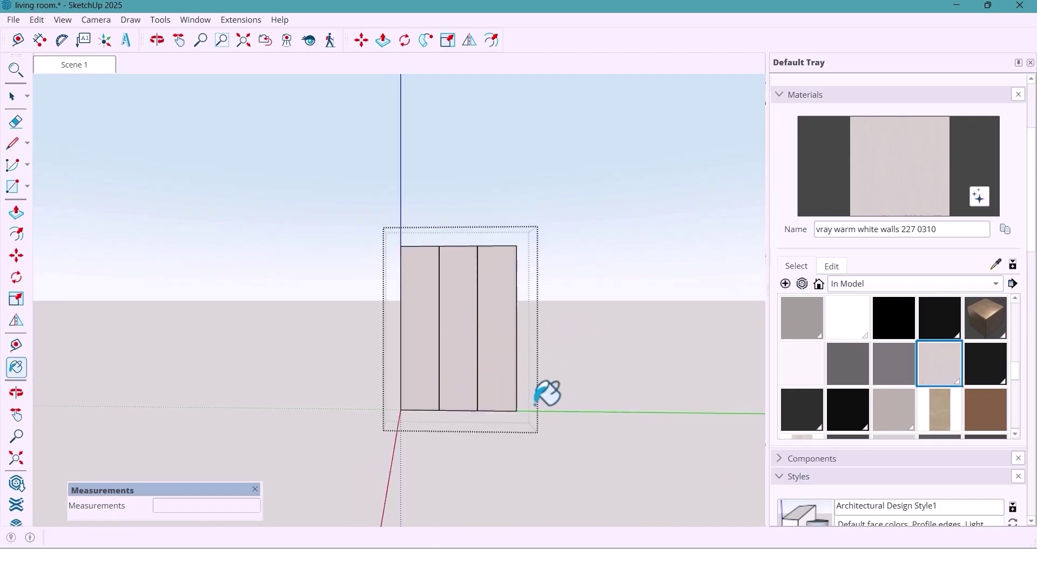
key("space")
left_click(486, 193)
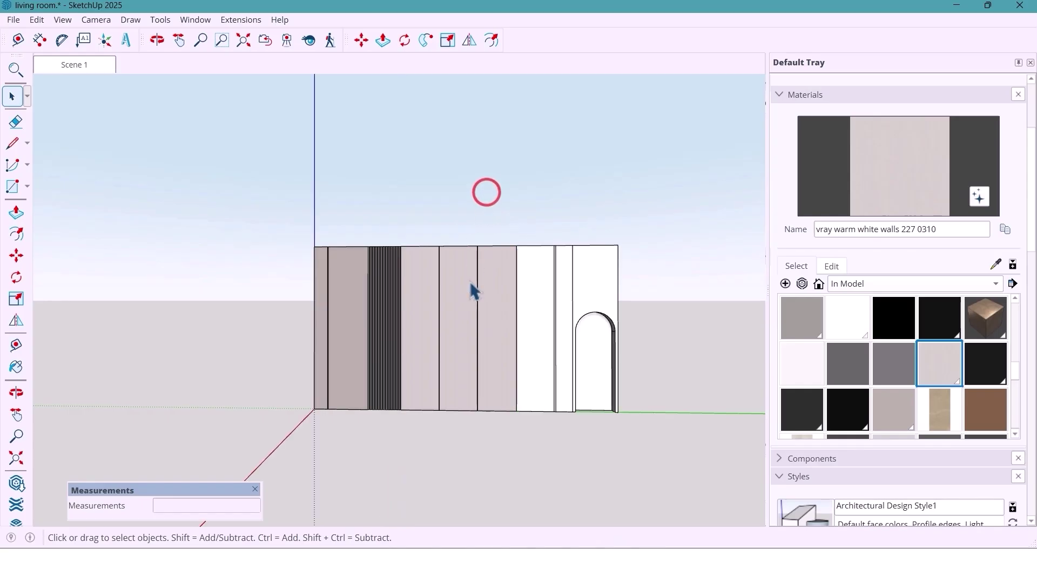
Paint the two seams between the panels with the near-black eee30550 material
double_click(476, 345)
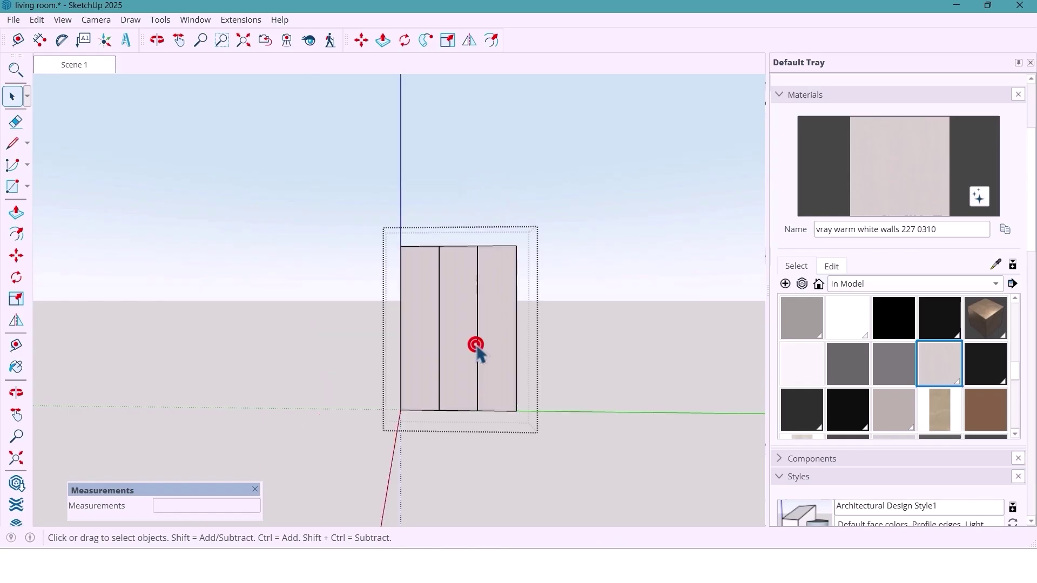
left_click(905, 331)
left_click(931, 317)
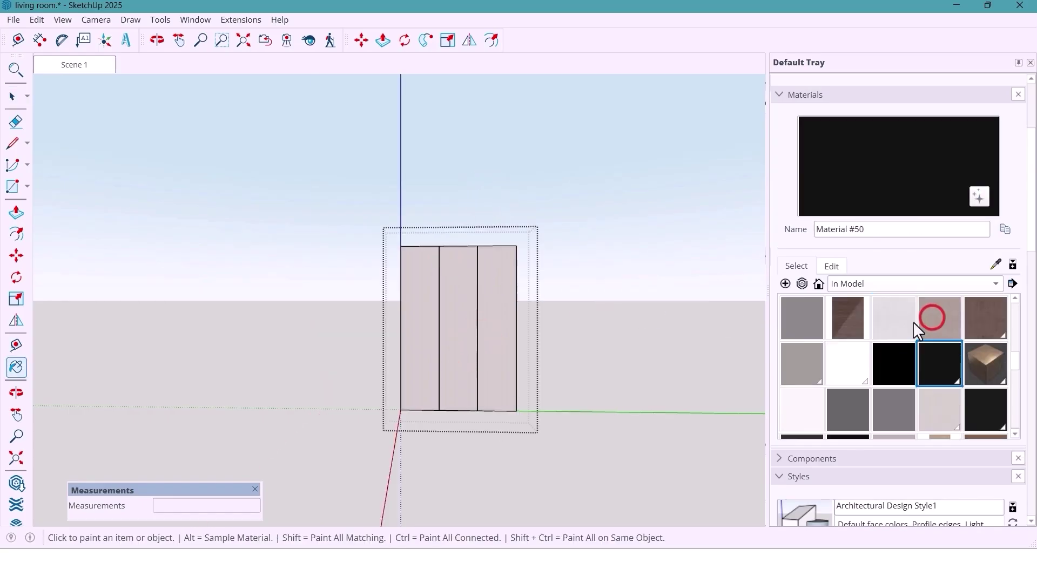
scroll(913, 321, "up", 5)
left_click(936, 371)
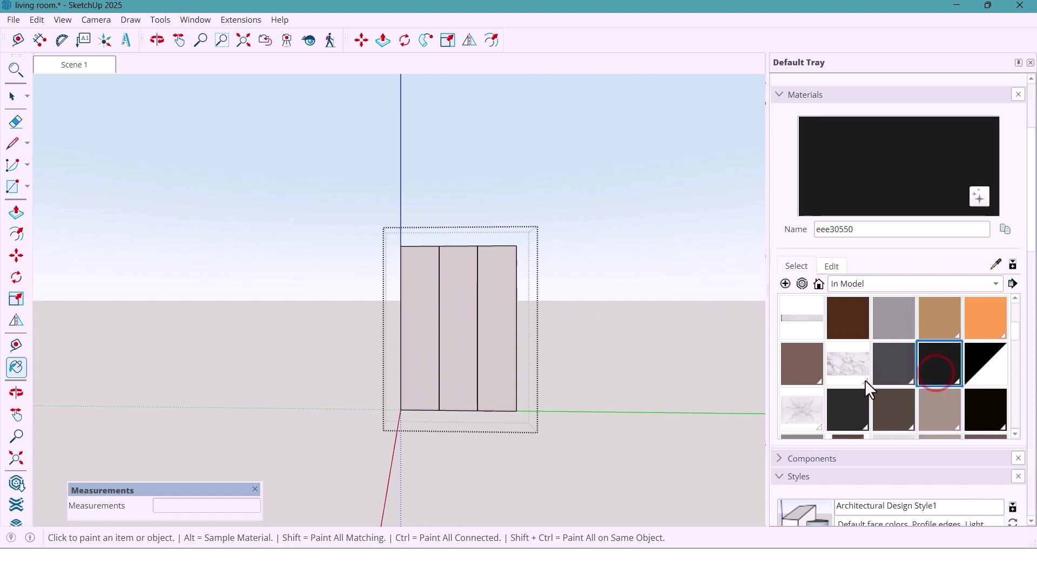
scroll(461, 233, "up", 2)
scroll(428, 232, "up", 3)
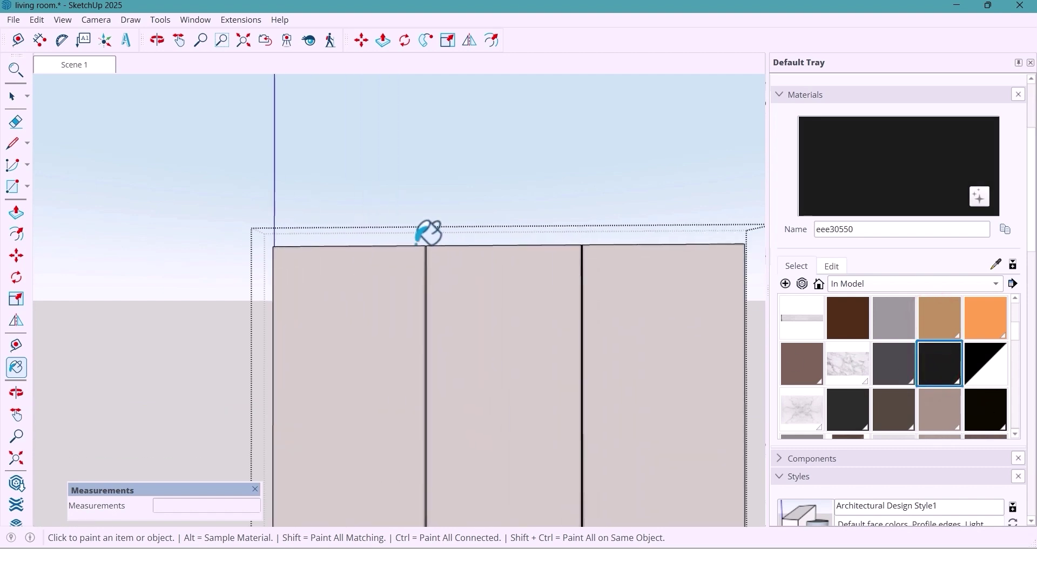
scroll(451, 241, "up", 3)
scroll(459, 246, "up", 3)
scroll(448, 253, "up", 2)
left_click(446, 256)
scroll(197, 240, "down", 3)
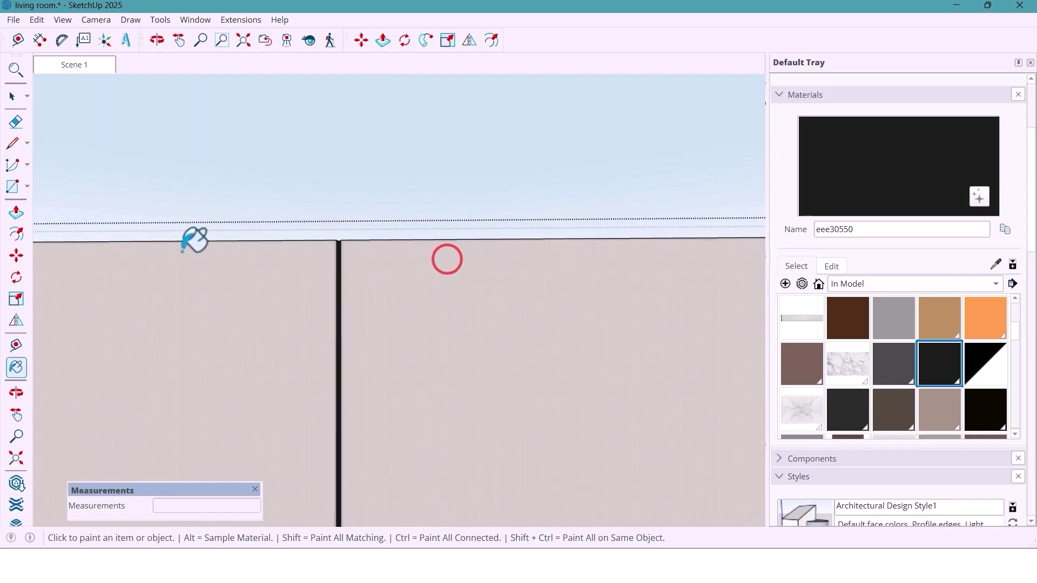
scroll(331, 257, "down", 2)
scroll(456, 277, "up", 3)
scroll(454, 280, "up", 3)
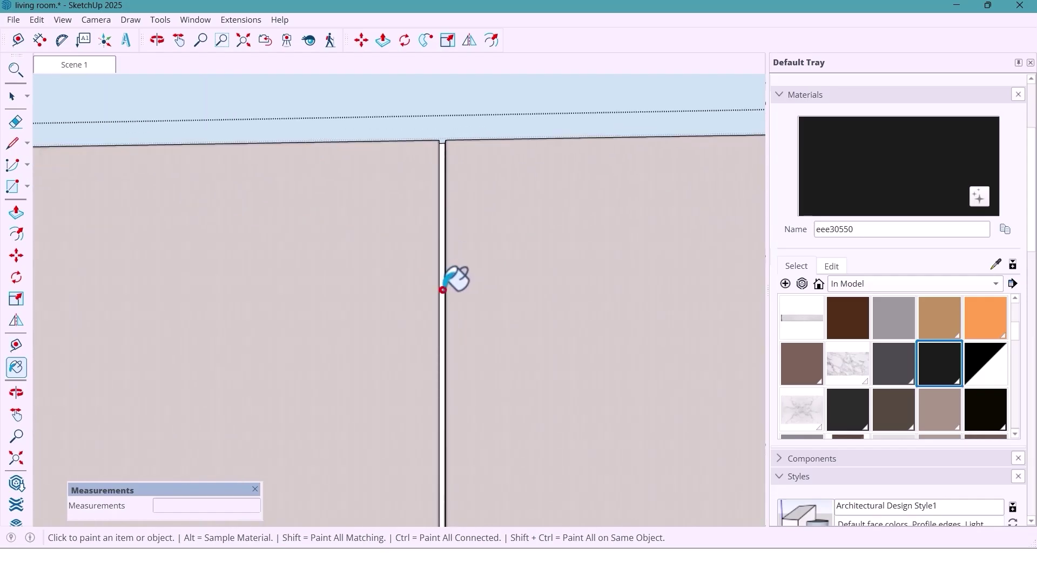
left_click(443, 289)
key("space")
scroll(490, 243, "down", 2)
scroll(490, 242, "down", 3)
scroll(484, 248, "down", 2)
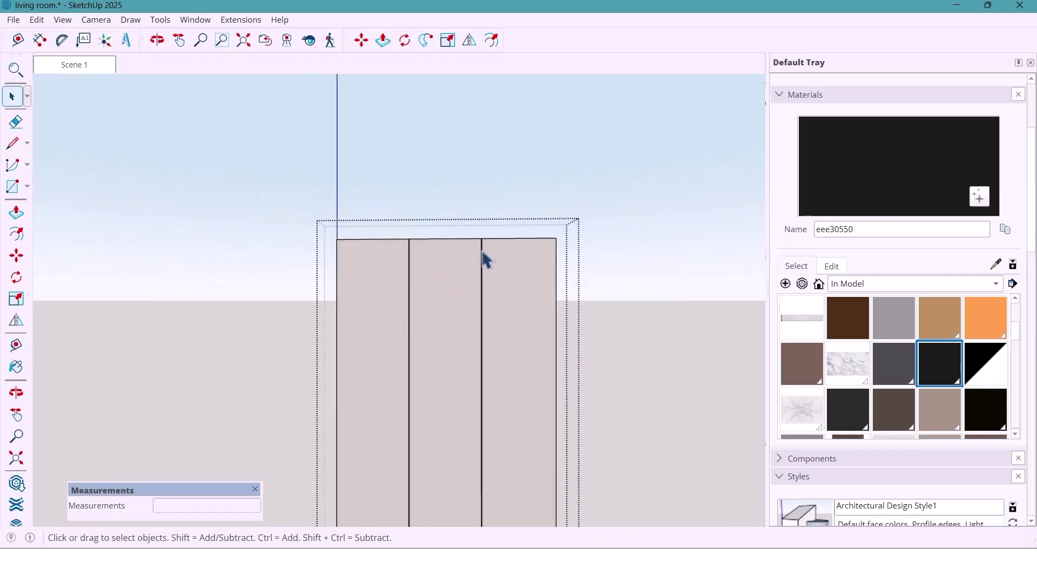
scroll(526, 291, "down", 2)
scroll(586, 336, "down", 3)
scroll(284, 332, "down", 1)
scroll(284, 331, "down", 1)
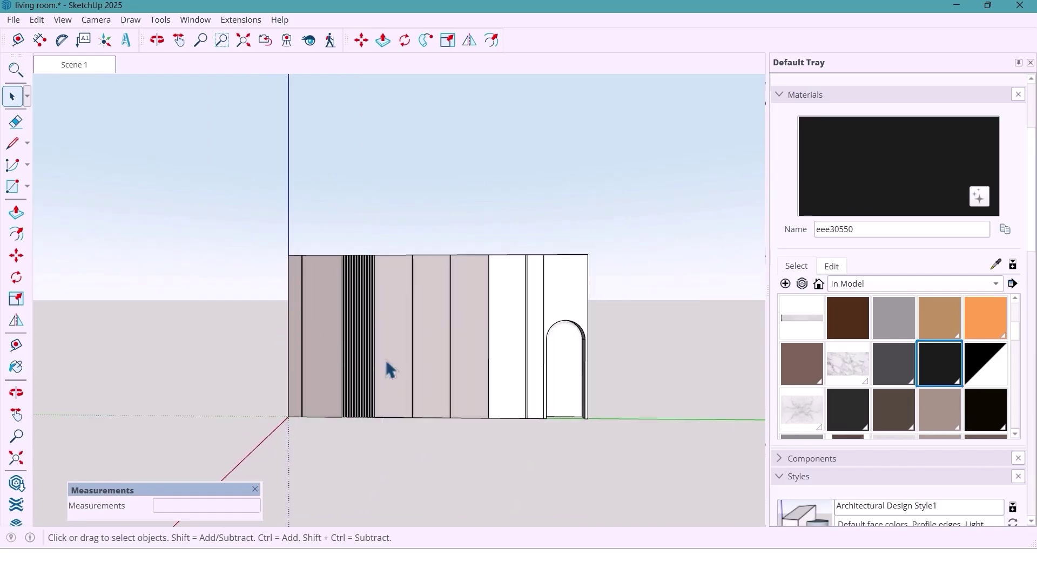
middle_click_drag(387, 370, 424, 365)
scroll(423, 365, "up", 2)
Sample W28 from a wall panel and paint the arched niche panel's face with it
left_click(994, 263)
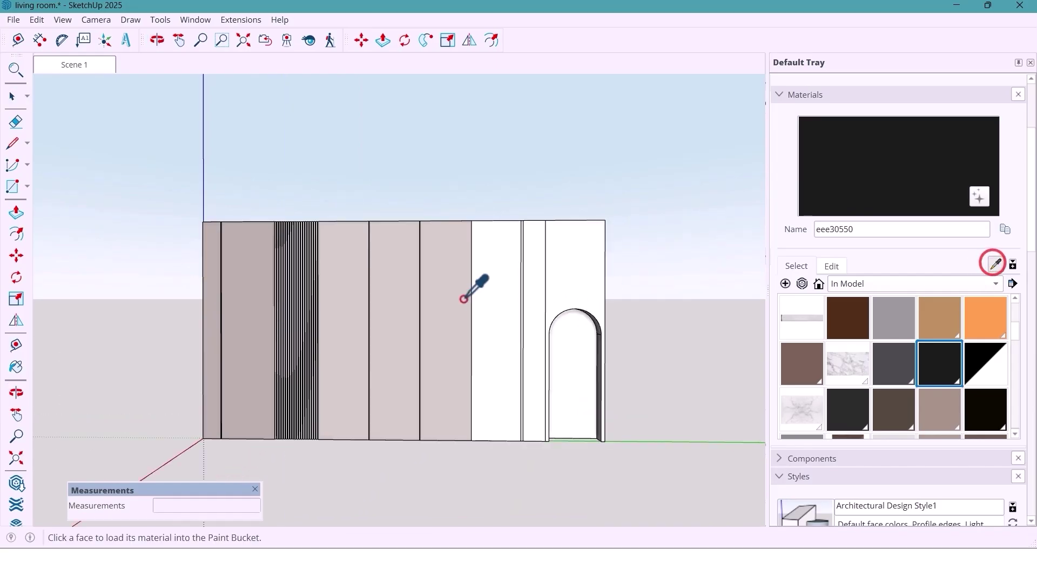
left_click(259, 317)
key("space")
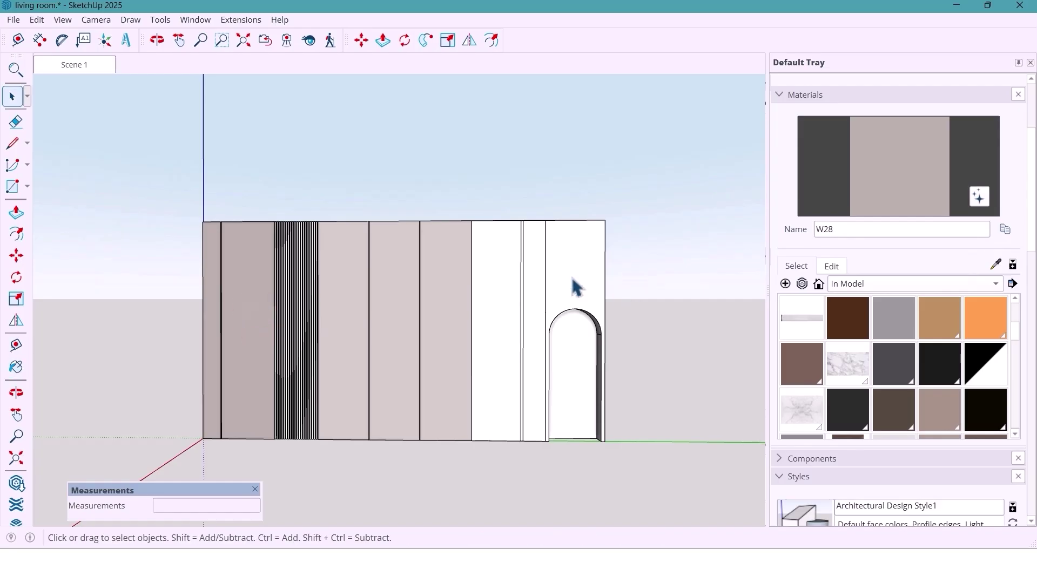
double_click(571, 279)
left_click(910, 196)
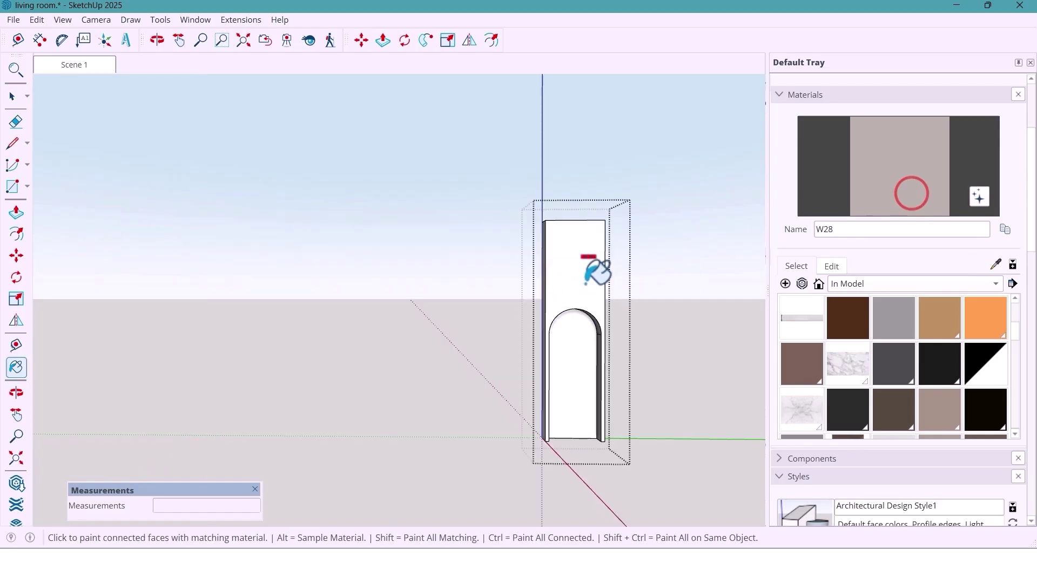
left_click(585, 280)
key("space")
Paint the arch's recessed face with the 'vray warm white walls' material
middle_click_drag(593, 331, 561, 349)
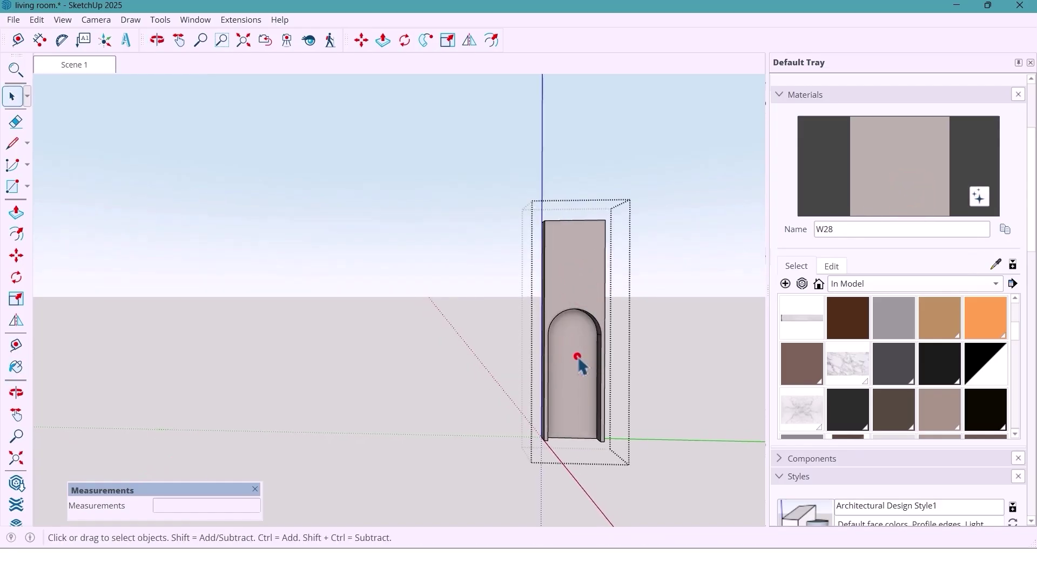
left_click(577, 356)
scroll(920, 389, "down", 1)
scroll(920, 389, "down", 1)
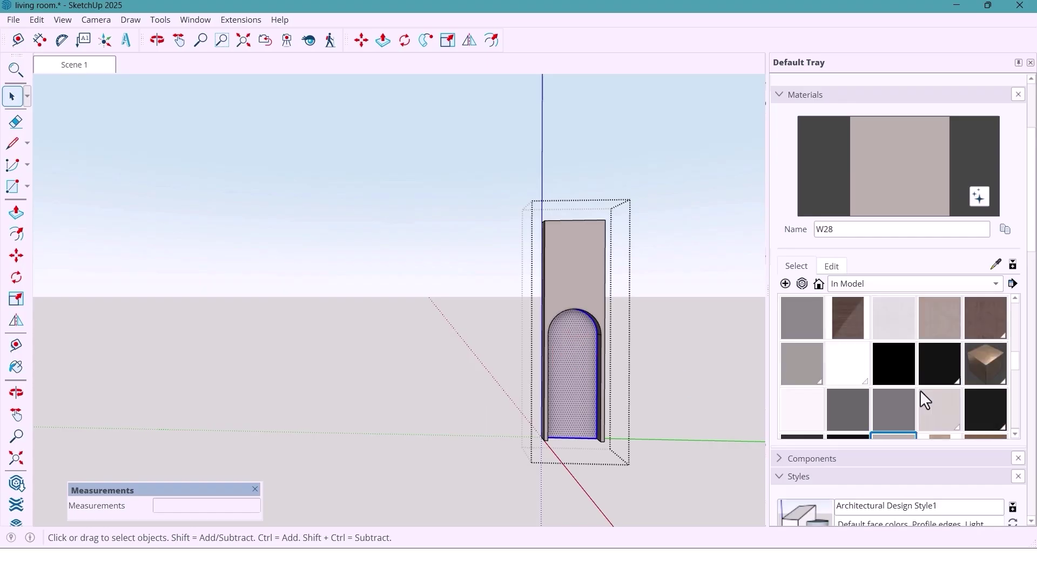
left_click(938, 404)
left_click(576, 354)
key("space")
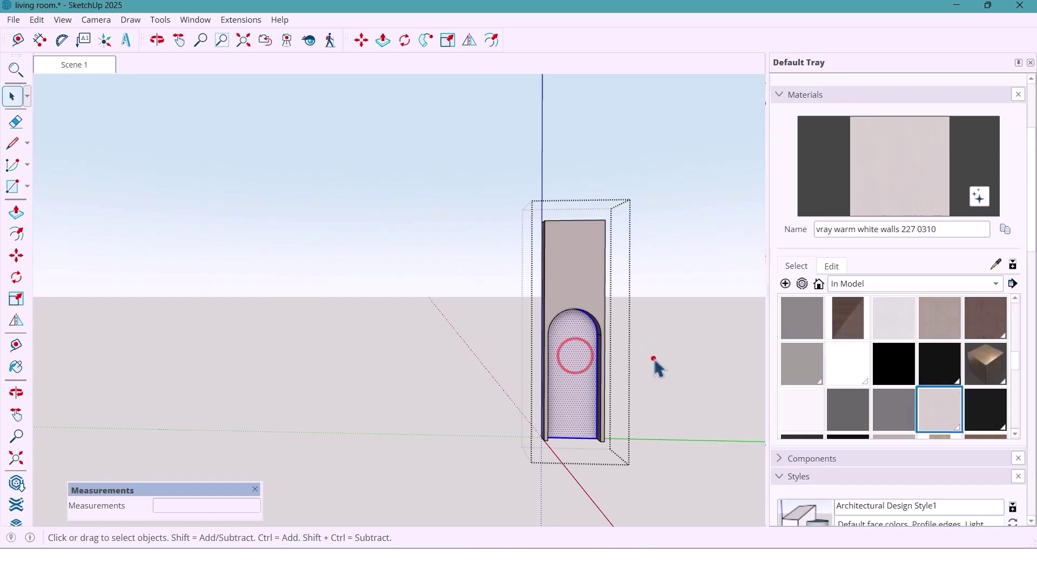
scroll(653, 362, "down", 4)
scroll(653, 361, "down", 2)
scroll(498, 352, "up", 2)
scroll(497, 352, "up", 3)
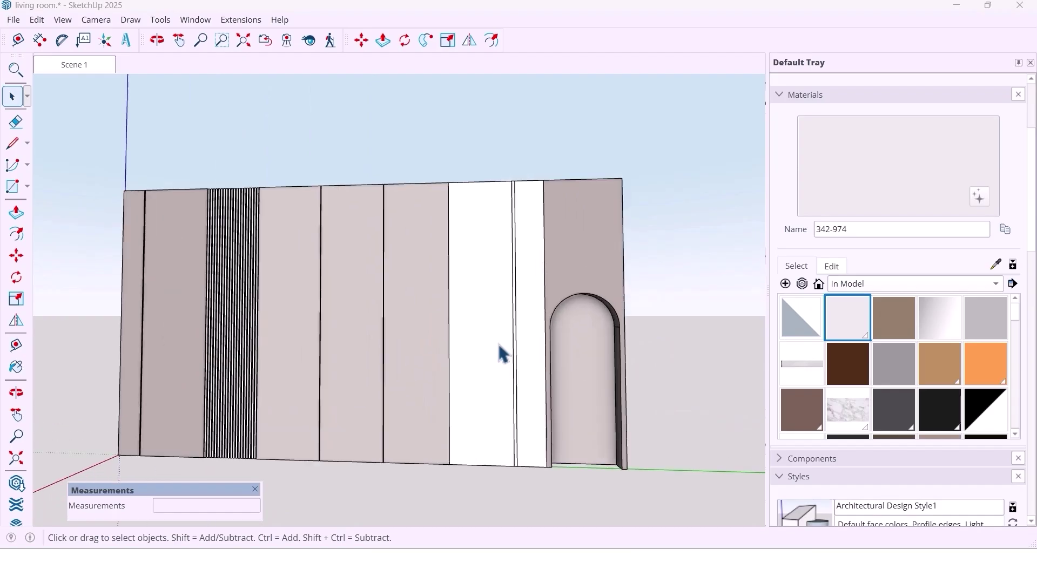
middle_click_drag(497, 351, 509, 369)
Cover the tall panel's wide face and narrow strip with green marble
double_click(498, 357)
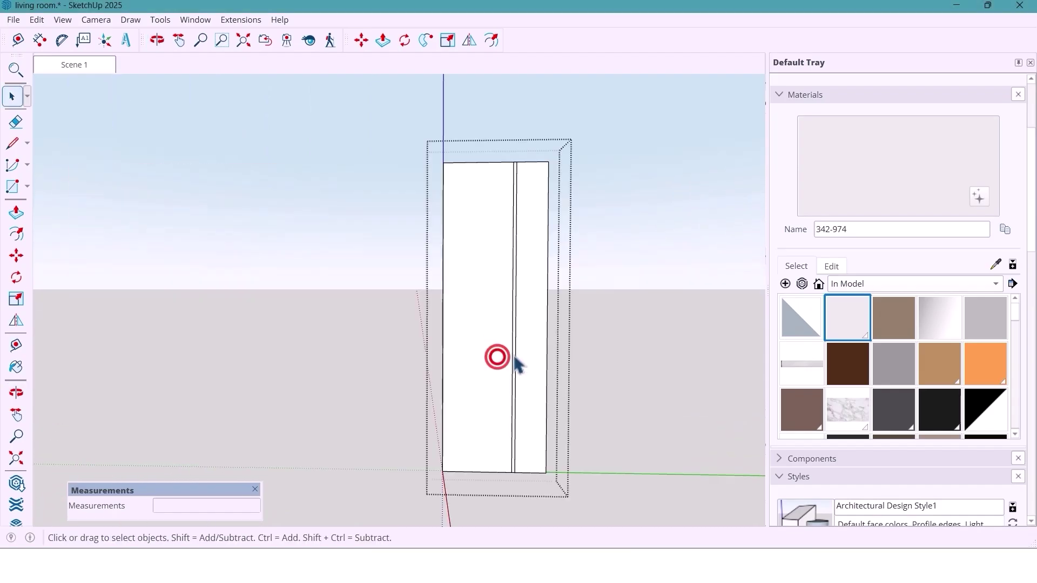
scroll(872, 409, "down", 1)
scroll(872, 409, "down", 2)
scroll(812, 397, "down", 1)
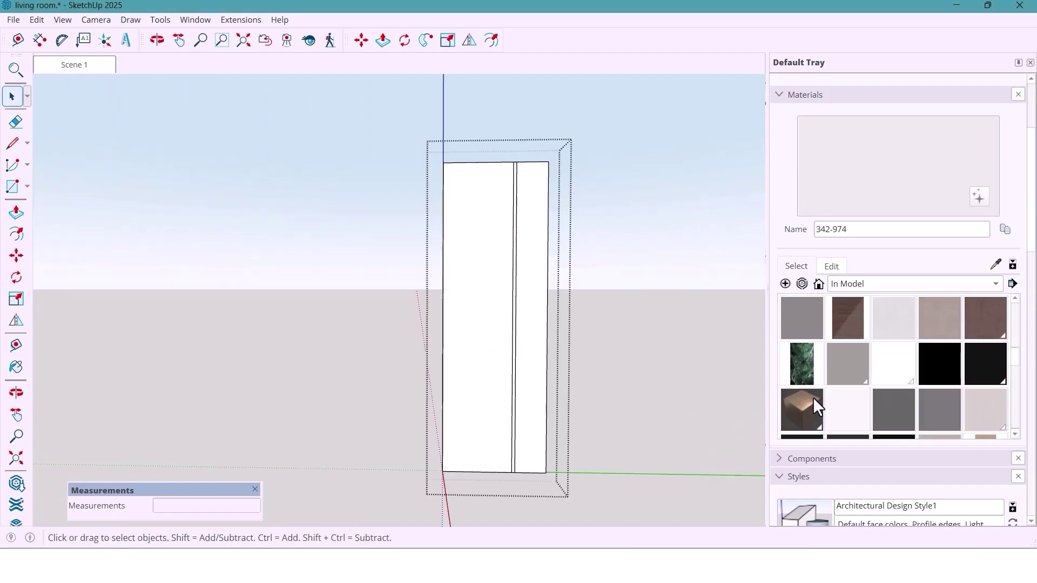
left_click(802, 370)
left_click(478, 428)
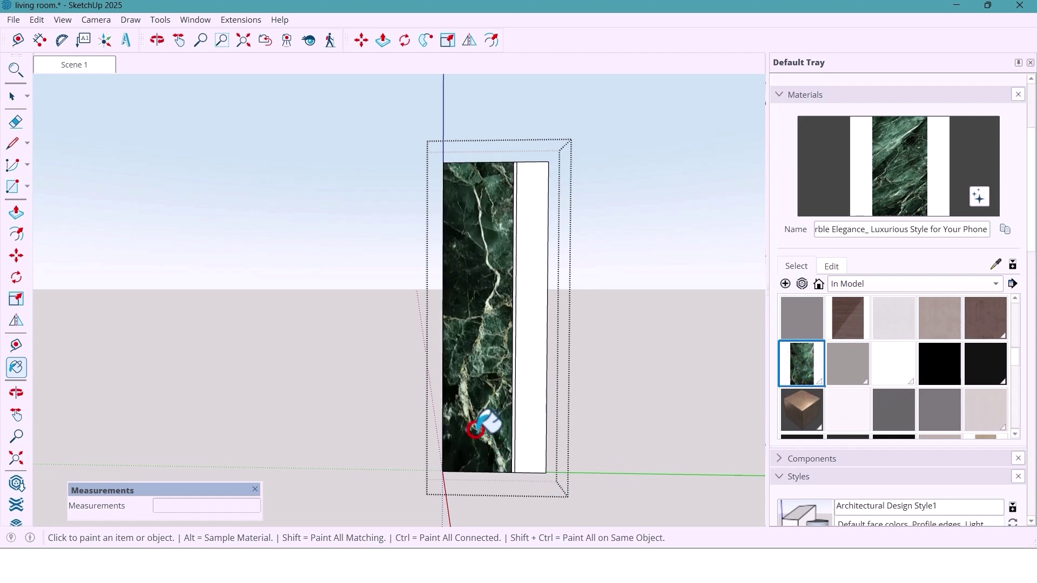
left_click(535, 382)
middle_click_drag(535, 393, 492, 416)
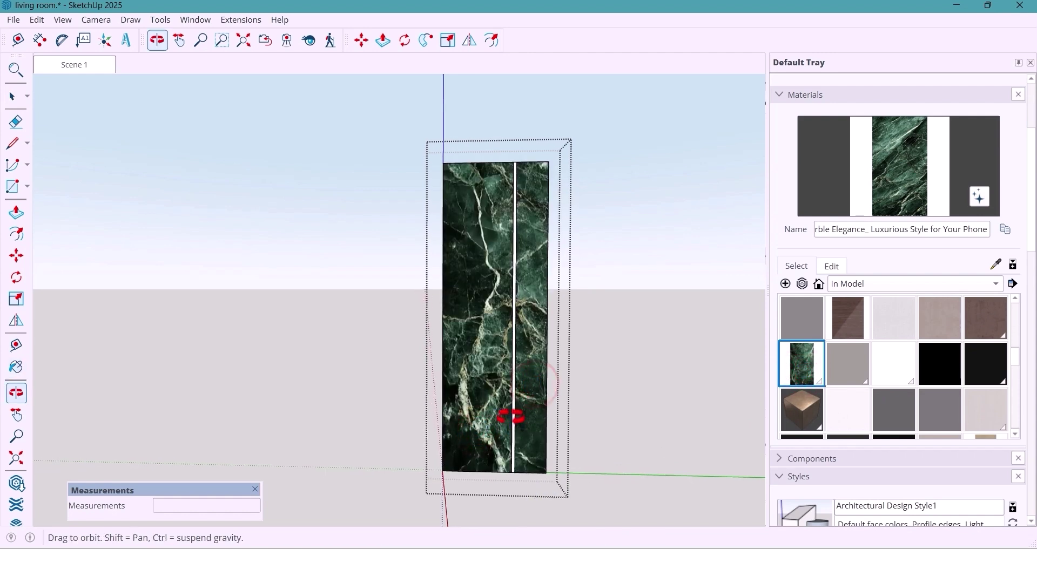
left_click(838, 415)
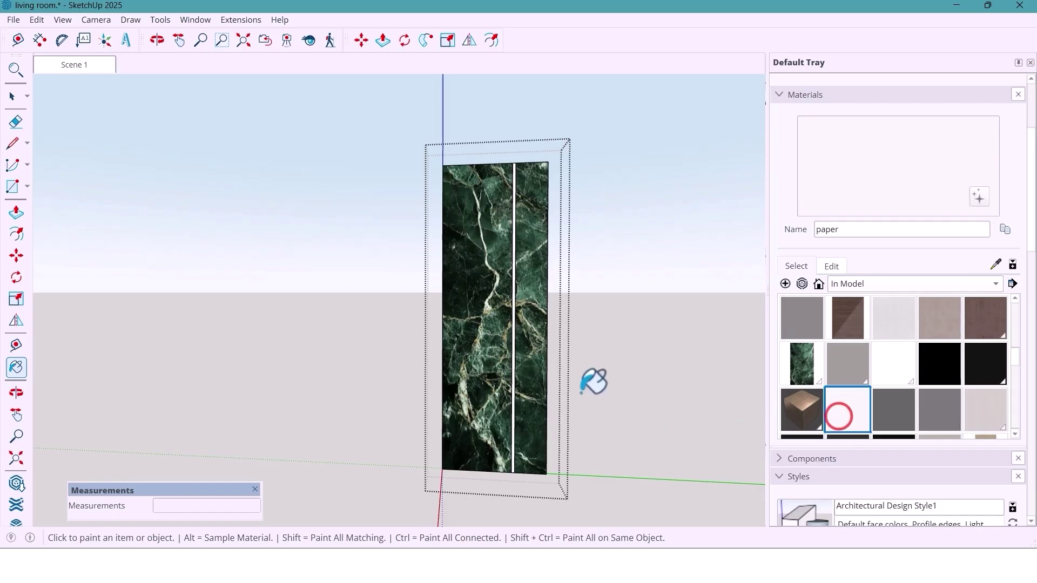
left_click(893, 364)
scroll(526, 374, "up", 3)
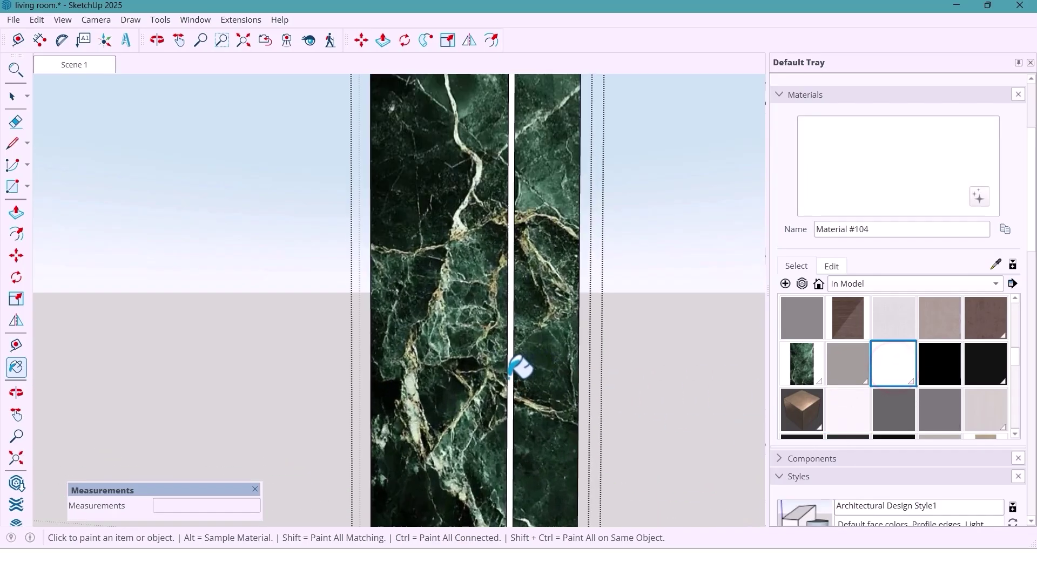
scroll(519, 368, "up", 2)
scroll(519, 353, "down", 3)
scroll(519, 352, "down", 3)
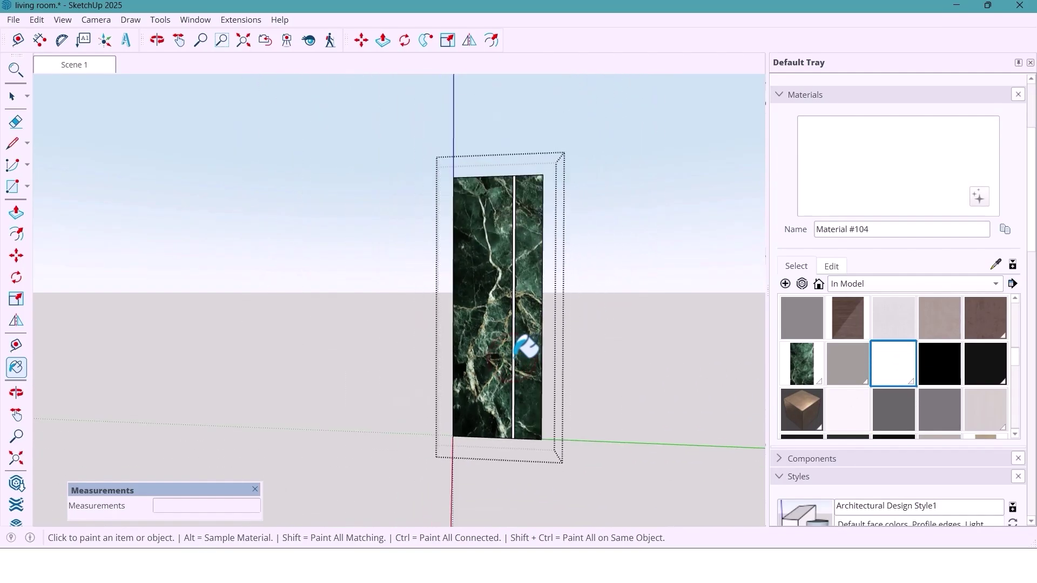
middle_click_drag(519, 357, 508, 365)
key("space")
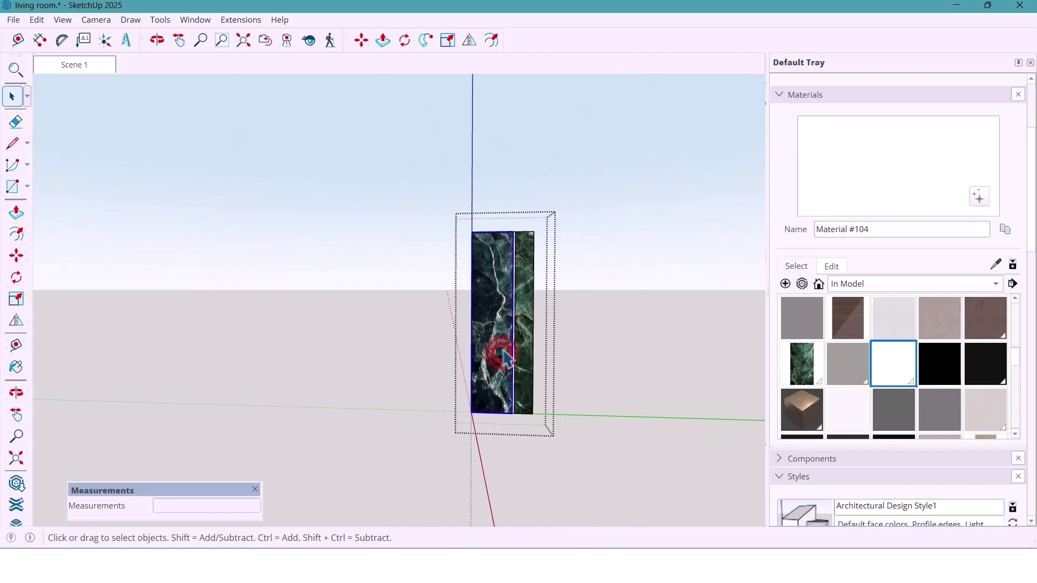
Rescale the green marble texture on the tall panel face to show bolder veining
right_click(502, 353)
left_click(492, 337)
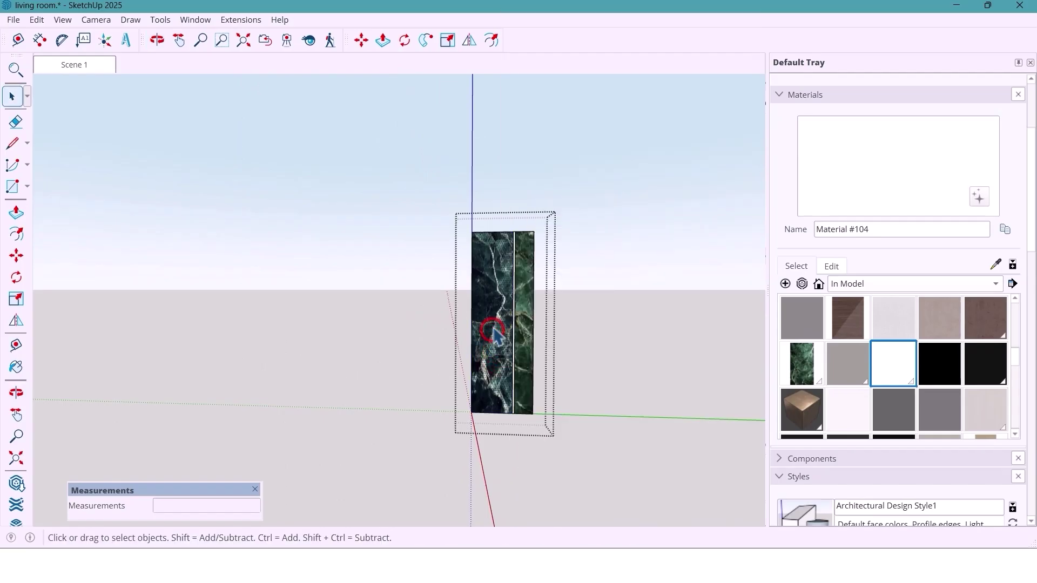
right_click(491, 327)
left_click(544, 222)
left_click(776, 226)
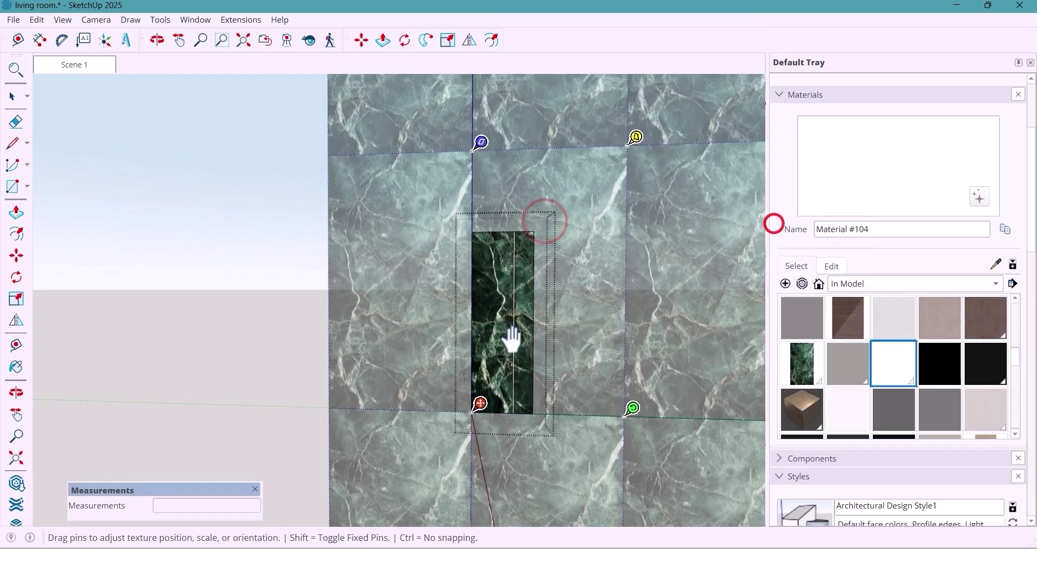
scroll(511, 339, "down", 2)
left_click_drag(611, 396, 572, 397)
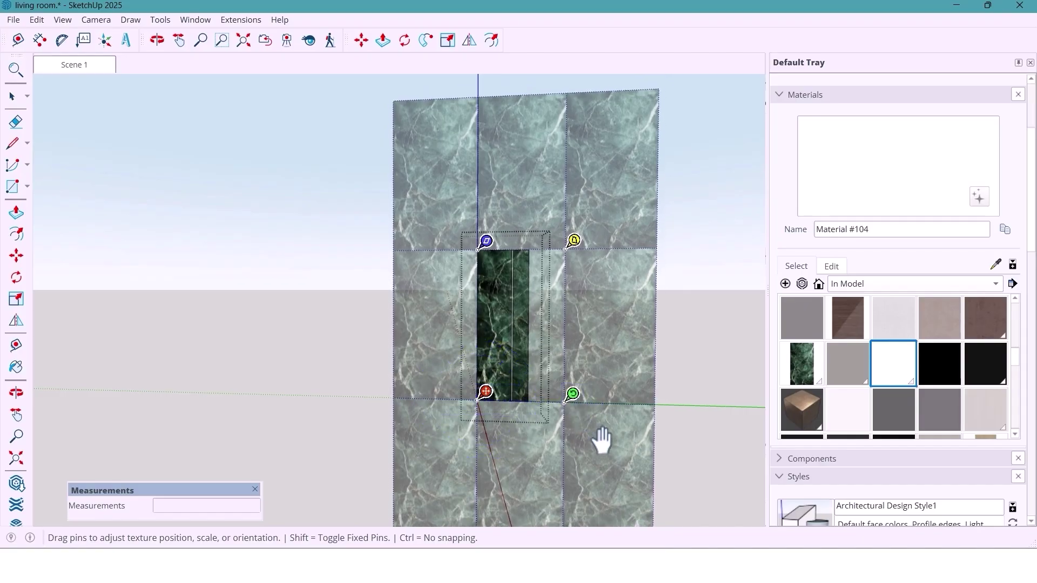
key("Return")
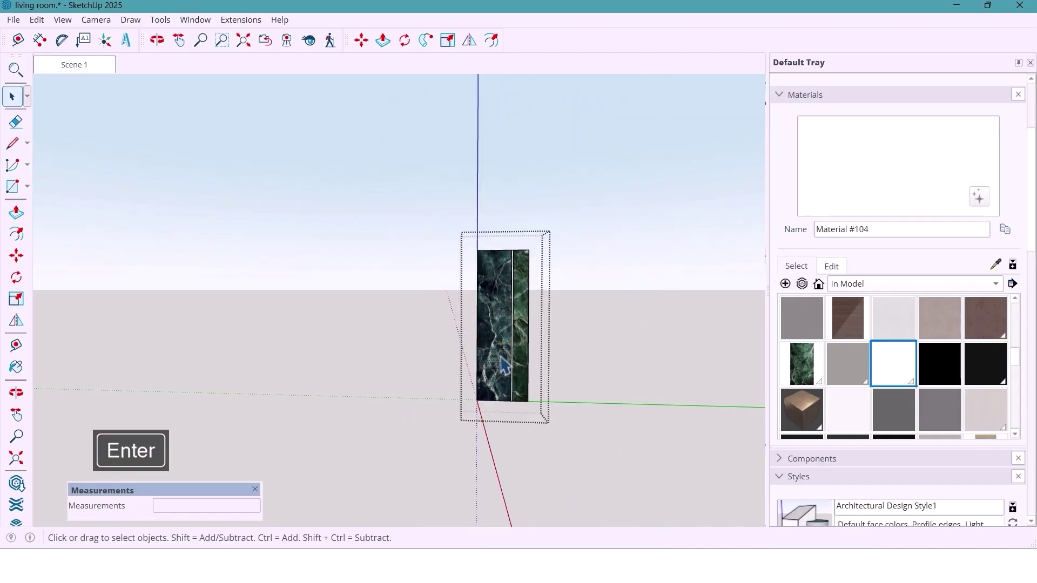
Sample the green marble, exit the panel group and orbit to view the whole wall
left_click(995, 265)
left_click(525, 350)
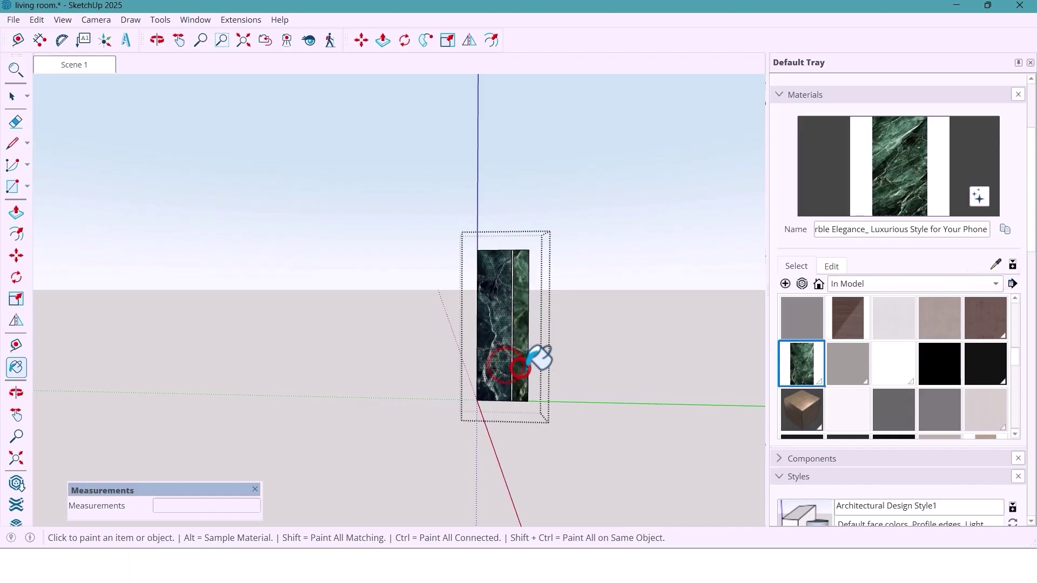
key("space")
left_click(579, 381)
middle_click_drag(578, 382, 571, 385)
left_click(985, 409)
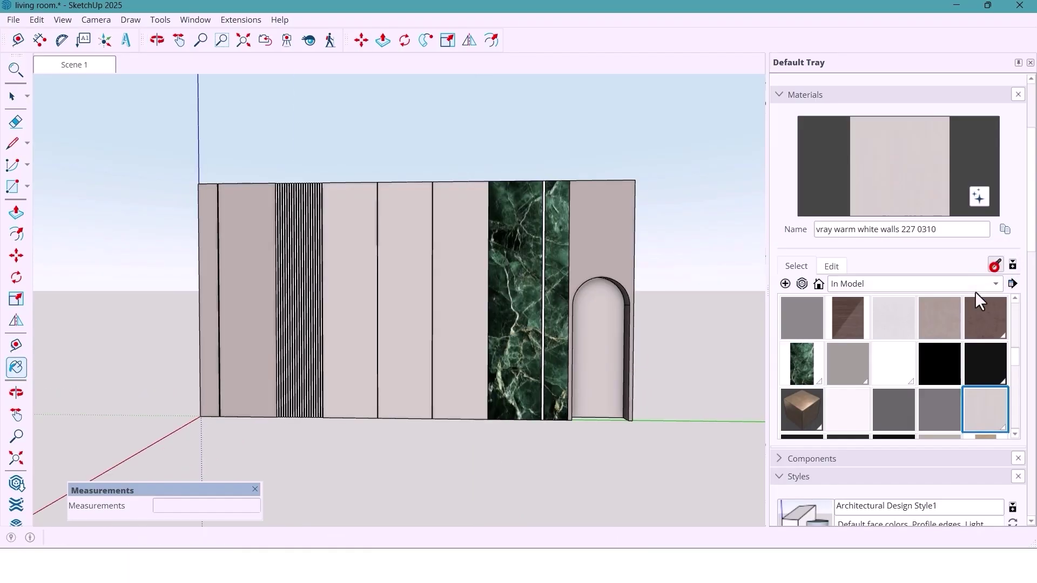
left_click(995, 265)
middle_click_drag(674, 408, 639, 401)
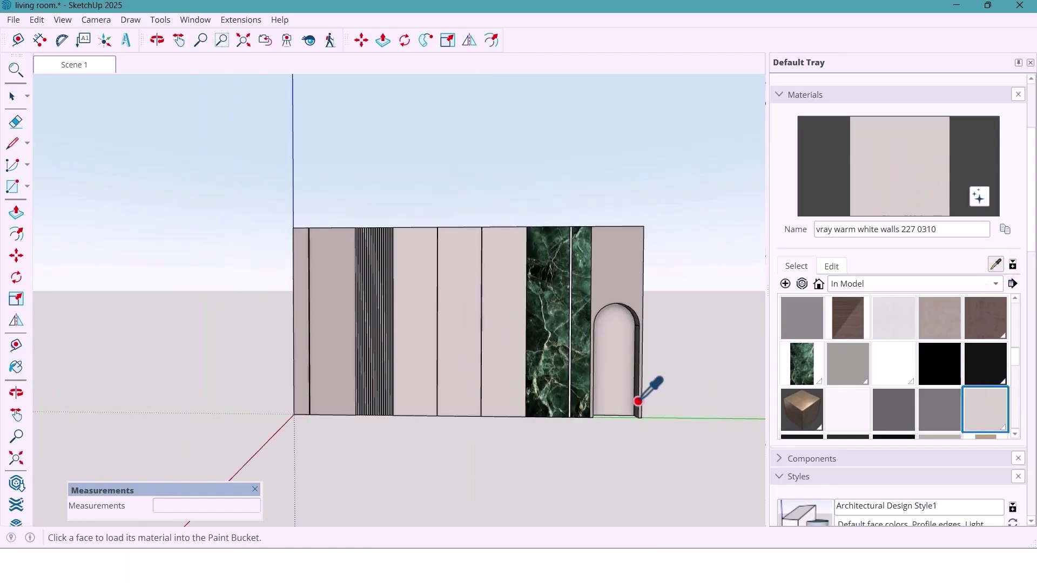
Sample the W28 wall material and raise its HSB brightness from 74 to 78
left_click(342, 348)
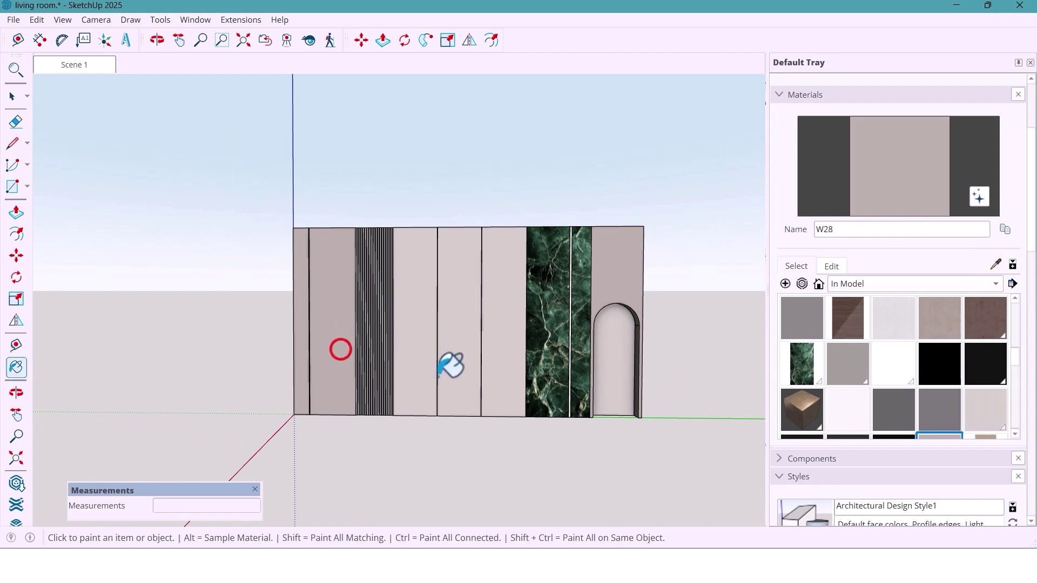
left_click(828, 267)
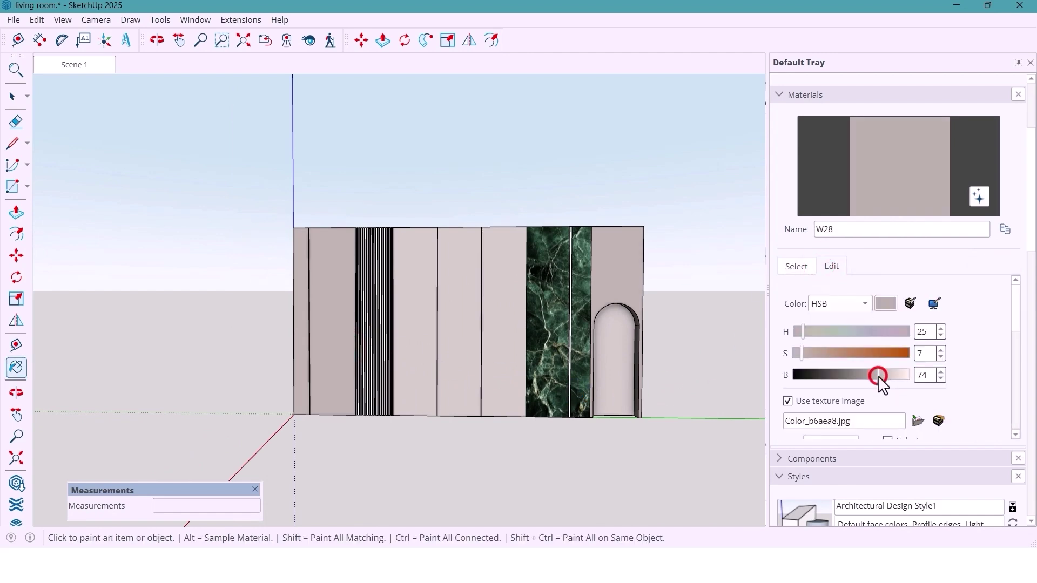
left_click_drag(878, 375, 882, 376)
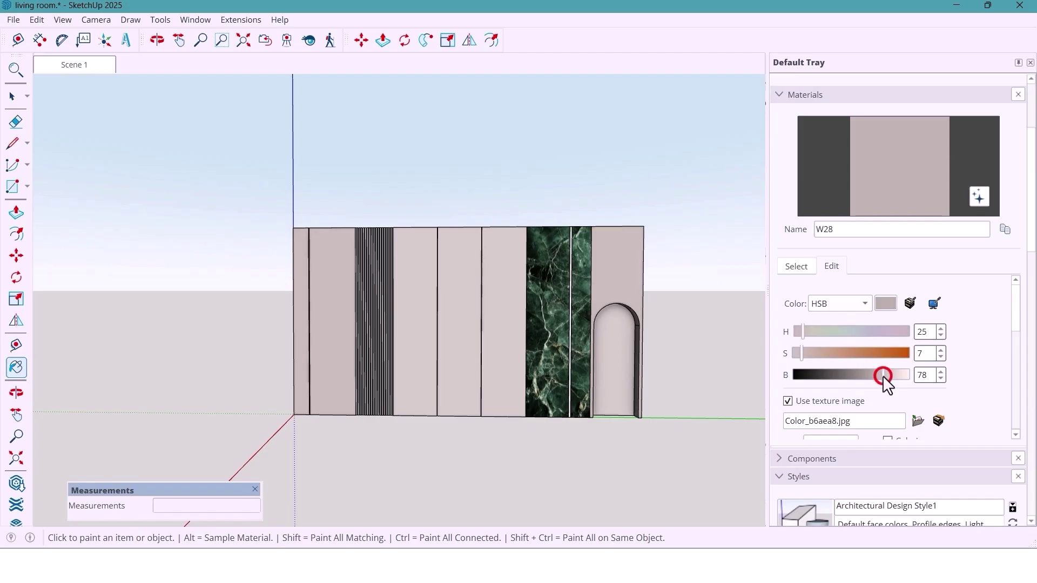
key("space")
scroll(401, 317, "up", 5)
scroll(462, 313, "up", 3)
scroll(457, 315, "up", 2)
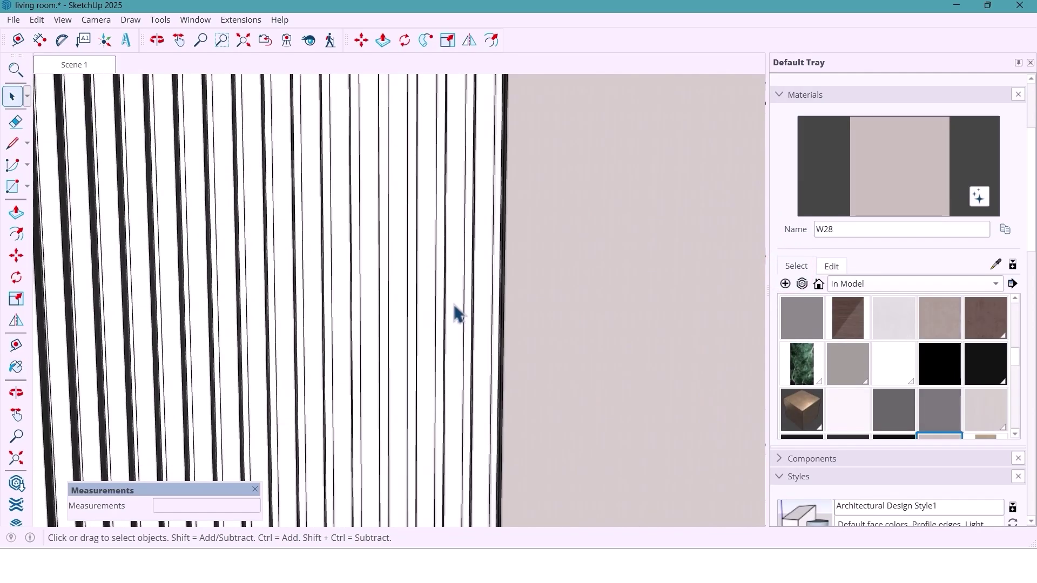
Paint the wall face beside the fluted strip with a grey material
mouse_move(456, 315)
middle_mouse_down()
mouse_move(428, 310)
mouse_move(441, 318)
middle_mouse_up()
scroll(441, 318, "up", 2)
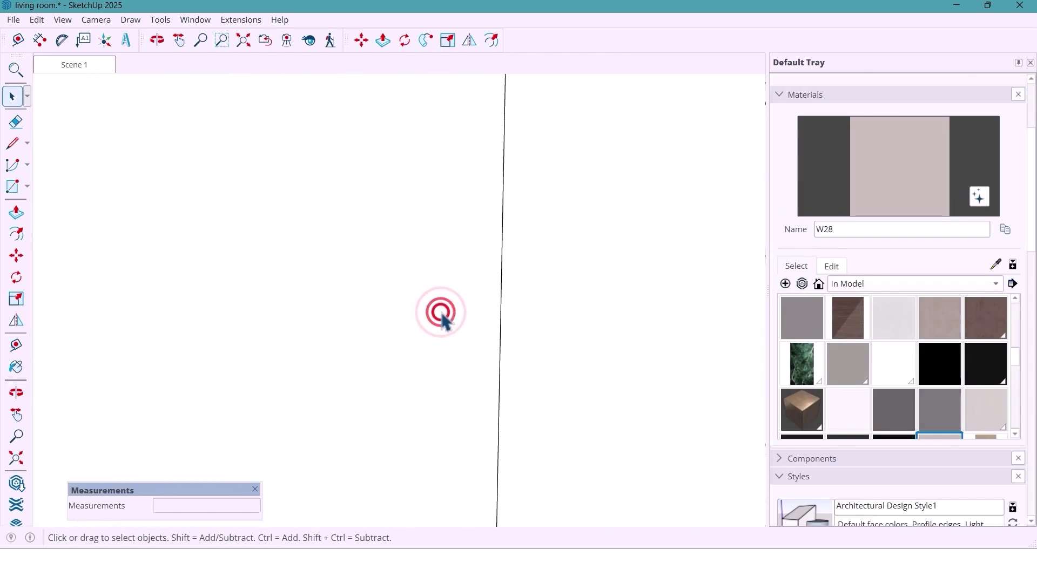
left_click(844, 360)
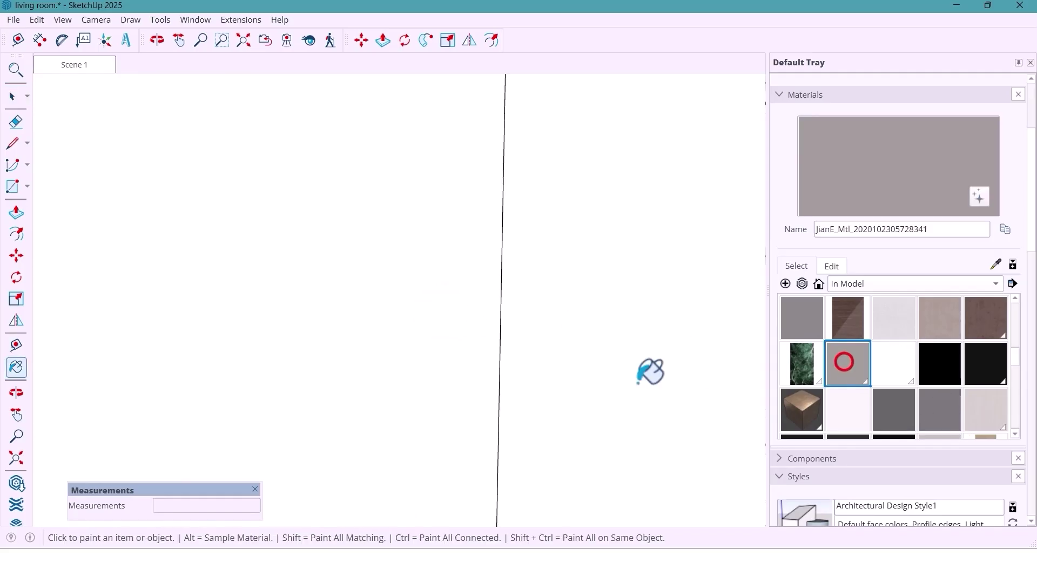
left_click(424, 351)
scroll(870, 398, "down", 3)
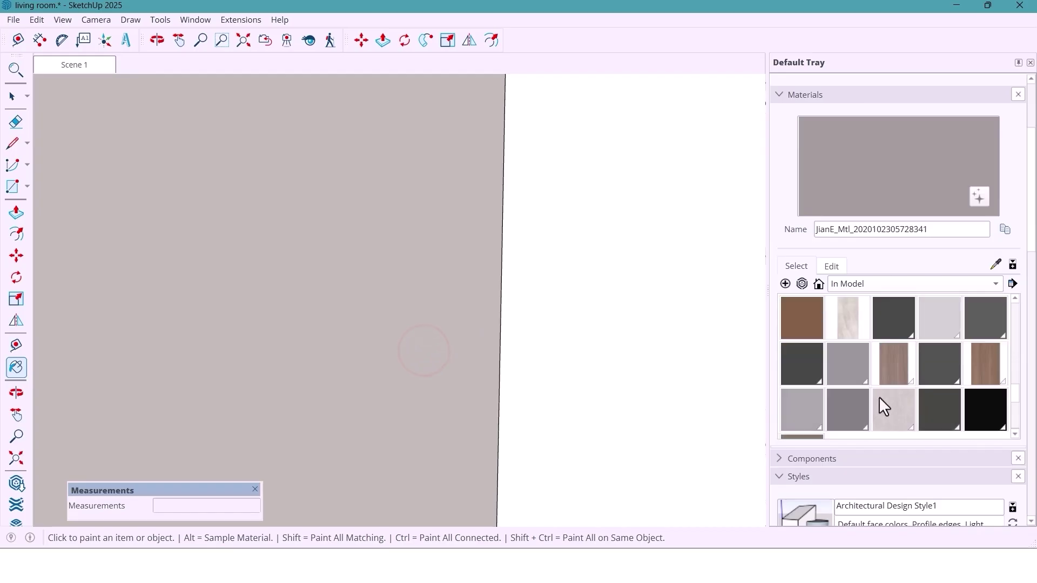
key("space")
Repaint that face a different soft grey and bring the whole wall into view
left_click(800, 409)
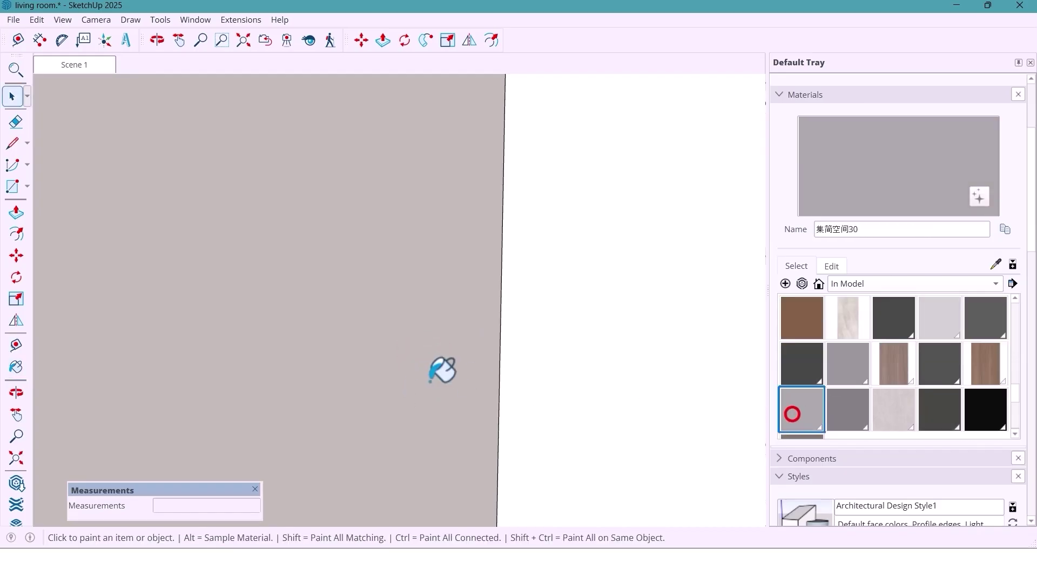
left_click(419, 375)
key("Escape")
scroll(523, 370, "down", 2)
scroll(460, 331, "down", 1)
scroll(460, 331, "down", 3)
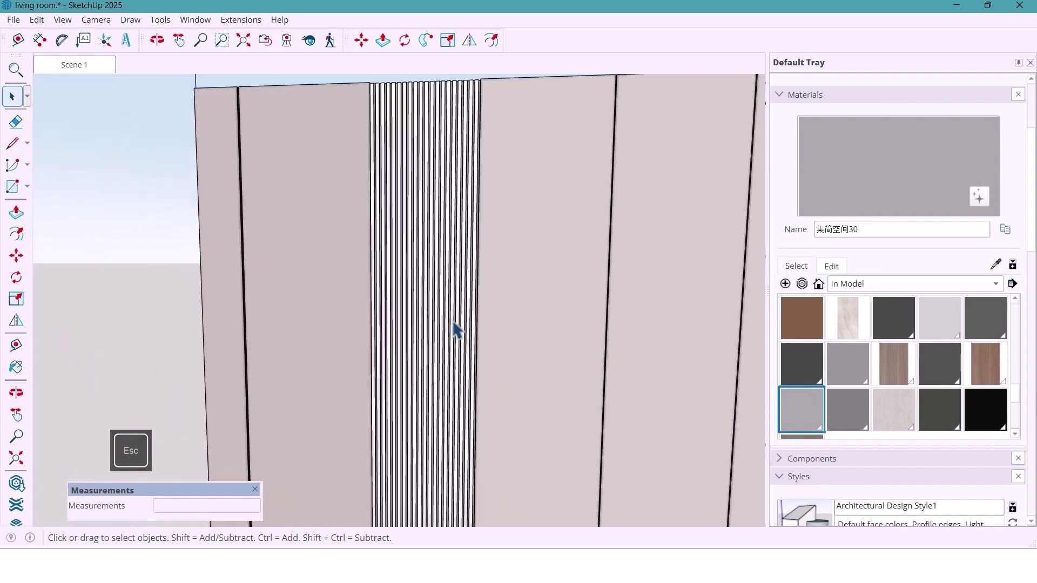
scroll(460, 331, "down", 2)
scroll(460, 331, "down", 3)
middle_click_drag(460, 331, 513, 358)
scroll(513, 359, "down", 3)
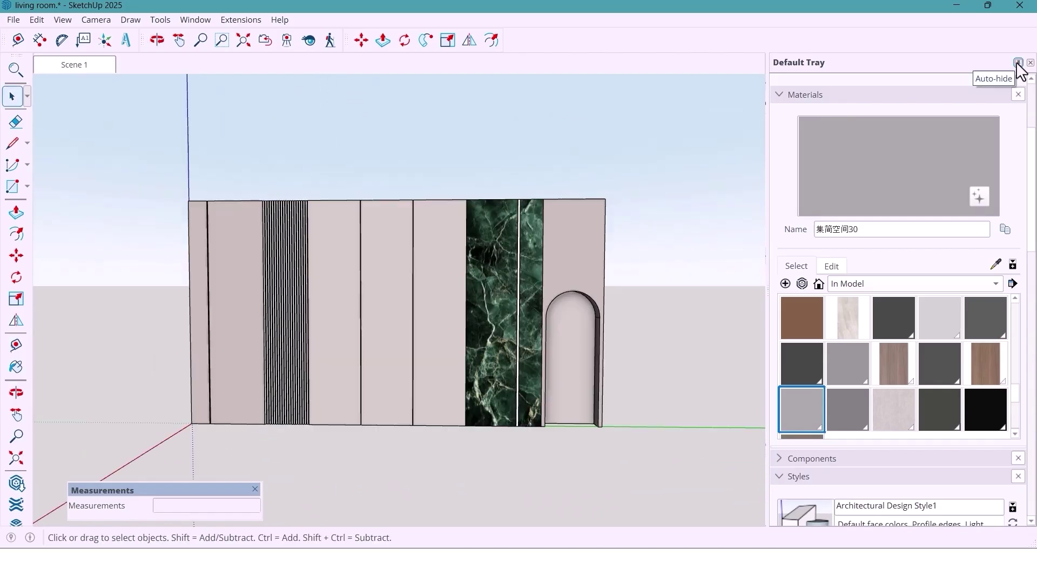
left_click(1019, 63)
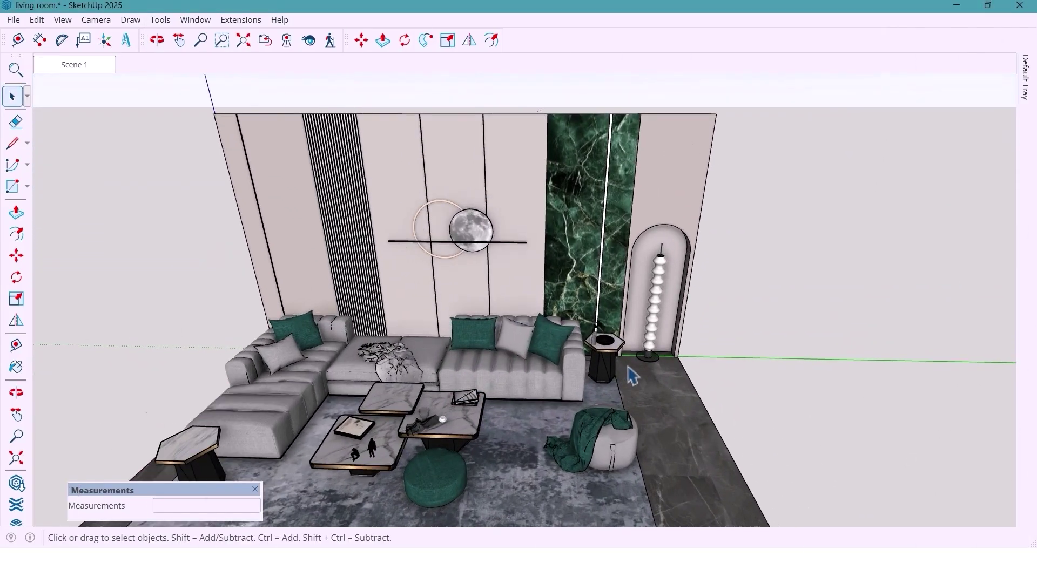
Orbit around the furnished living room, settling on an eye-level frontal view
left_click_drag(616, 359, 552, 347)
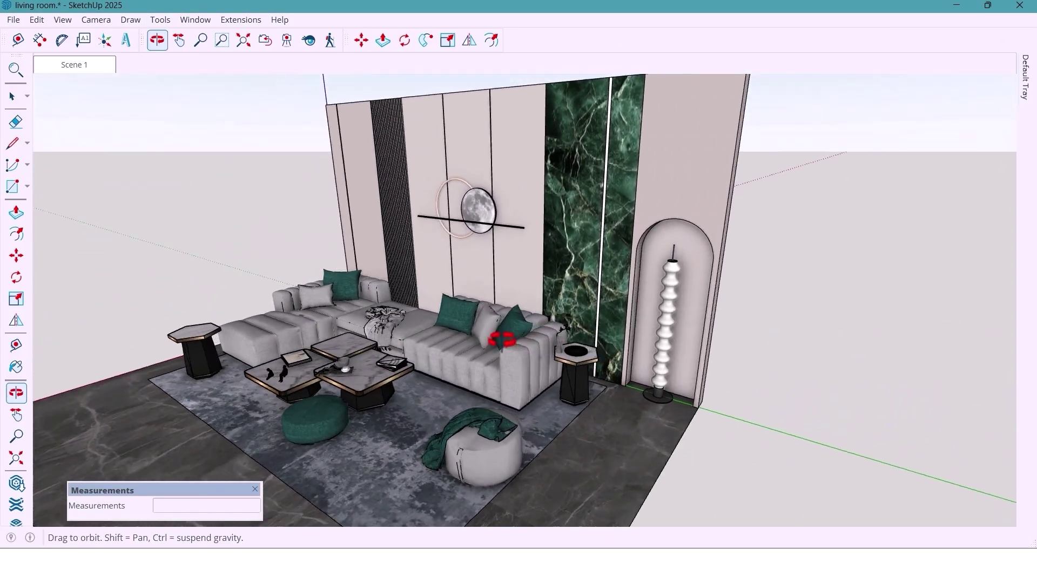
mouse_move(489, 340)
left_mouse_down()
mouse_move(644, 271)
mouse_move(747, 265)
mouse_move(678, 266)
mouse_move(697, 279)
left_mouse_up()
key("space")
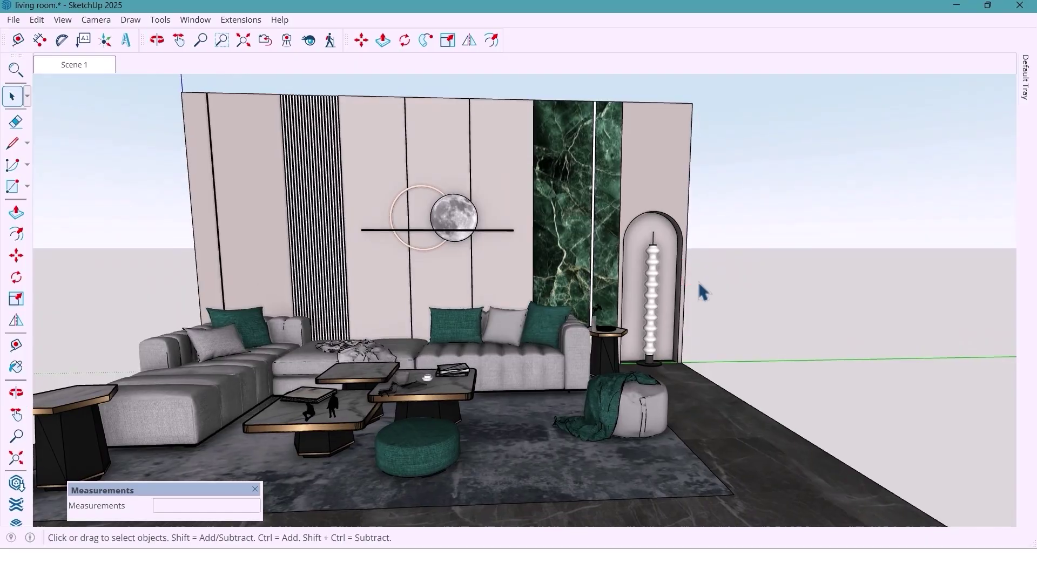
scroll(697, 284, "down", 2)
mouse_move(698, 290)
middle_mouse_down()
mouse_move(662, 421)
mouse_move(595, 443)
mouse_move(544, 438)
middle_mouse_up()
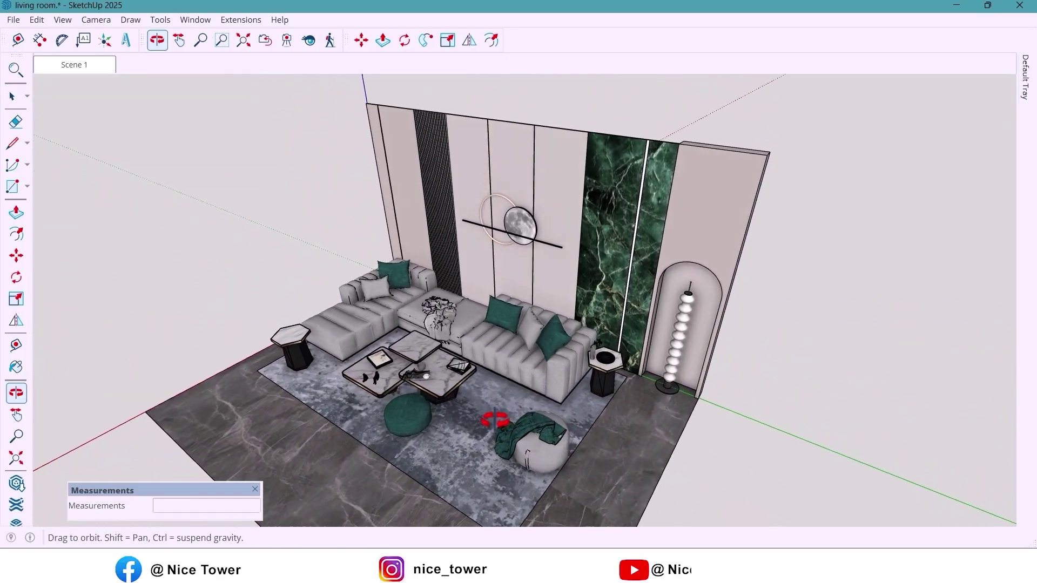
mouse_move(468, 407)
middle_mouse_down()
mouse_move(555, 352)
mouse_move(716, 392)
middle_mouse_up()
mouse_move(716, 392)
left_mouse_down()
mouse_move(781, 377)
mouse_move(790, 364)
mouse_move(788, 276)
mouse_move(670, 282)
left_mouse_up()
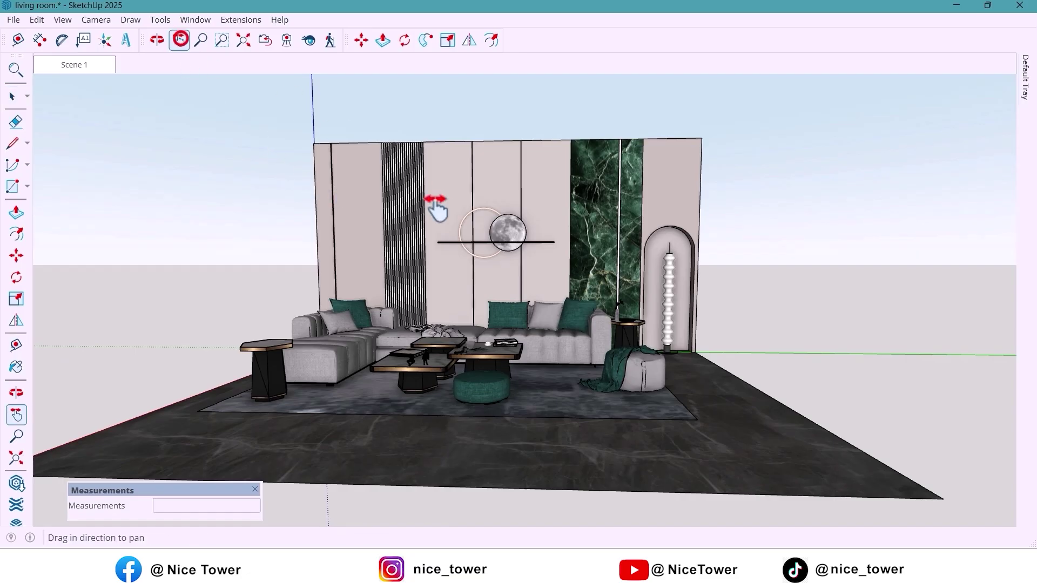
Tour the sofa, marble coffee tables and moon-lamp wall, ending facing the feature wall
left_click_drag(437, 210, 423, 241)
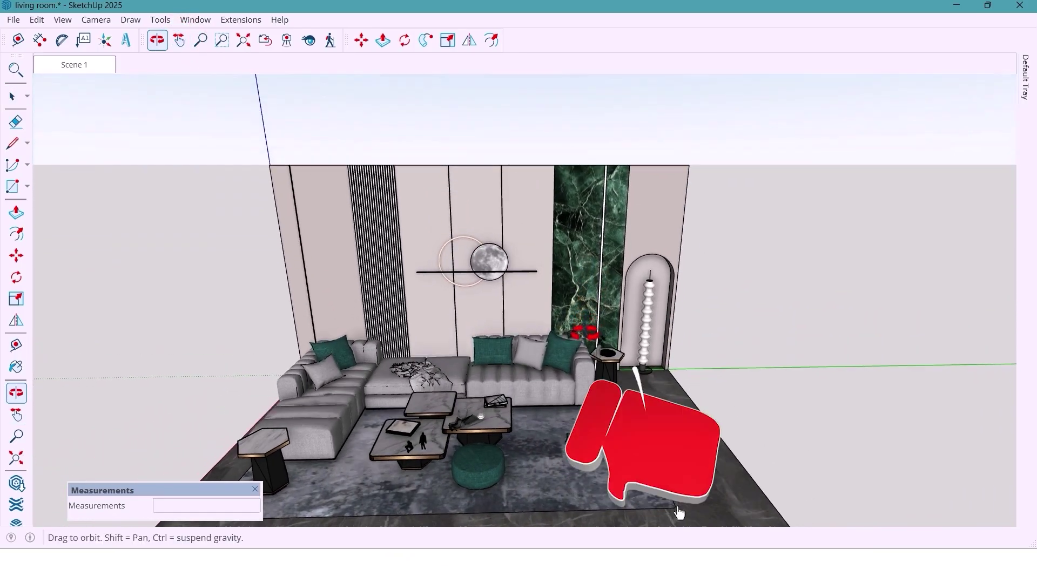
middle_click_drag(594, 271, 486, 365)
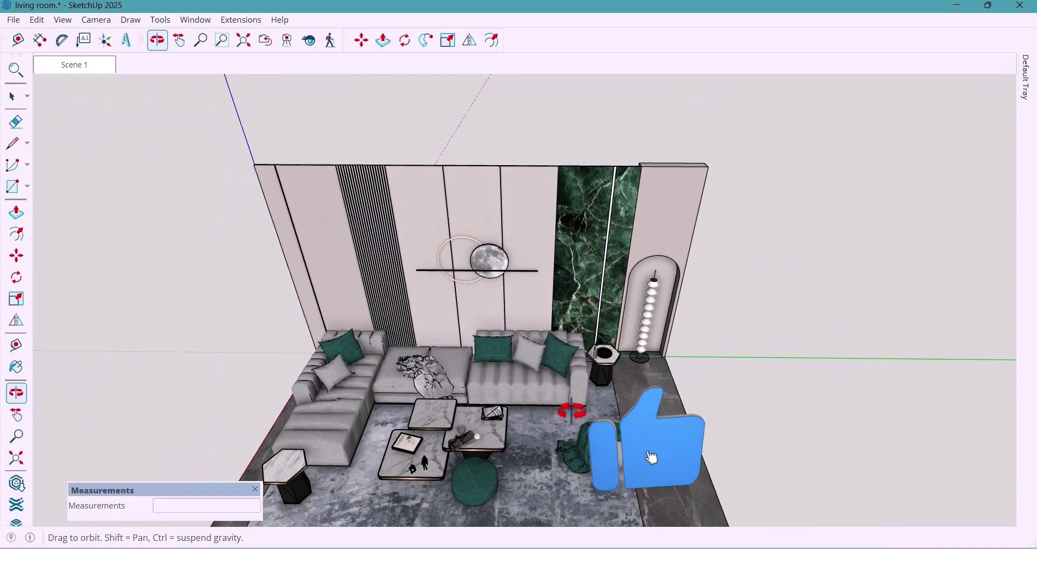
scroll(458, 458, "up", 5)
middle_click_drag(687, 522, 539, 387)
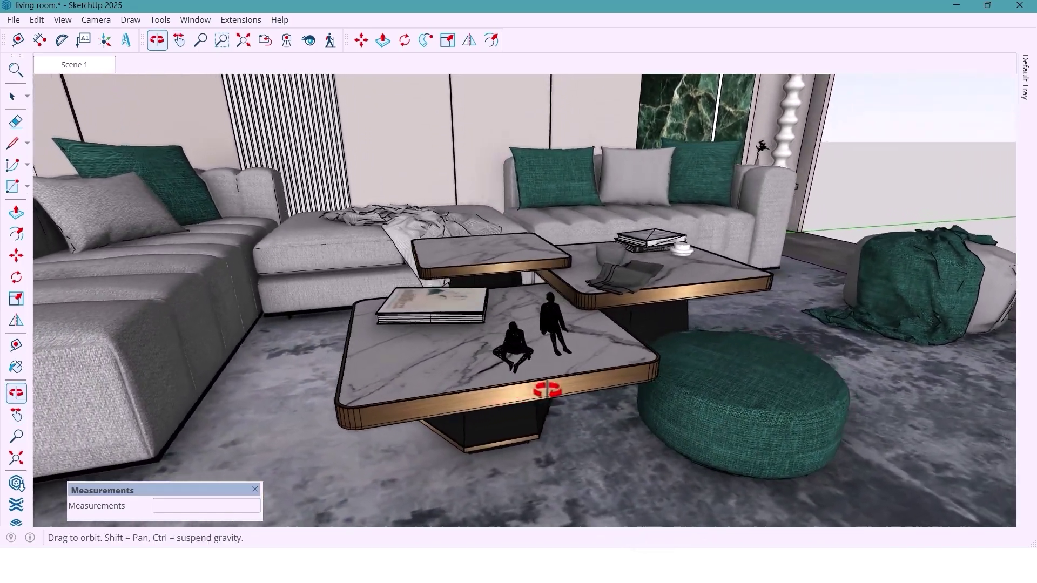
middle_click_drag(539, 387, 436, 424)
scroll(630, 363, "down", 5)
mouse_move(630, 364)
middle_mouse_down("shift")
mouse_move(584, 481)
mouse_move(600, 387)
middle_mouse_up("shift")
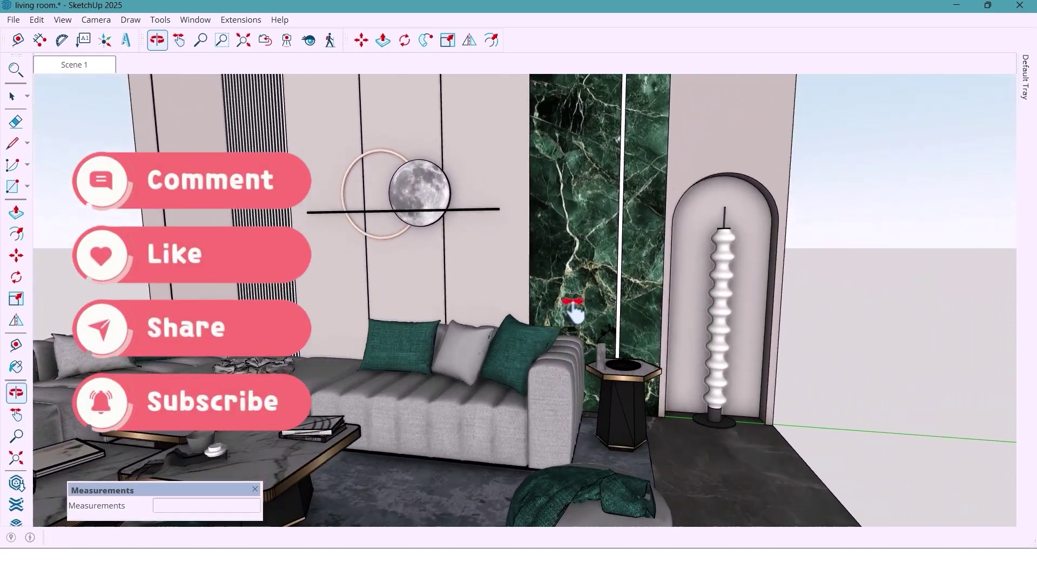
mouse_move(577, 282)
middle_mouse_down()
mouse_move(628, 371)
mouse_move(564, 366)
middle_mouse_up()
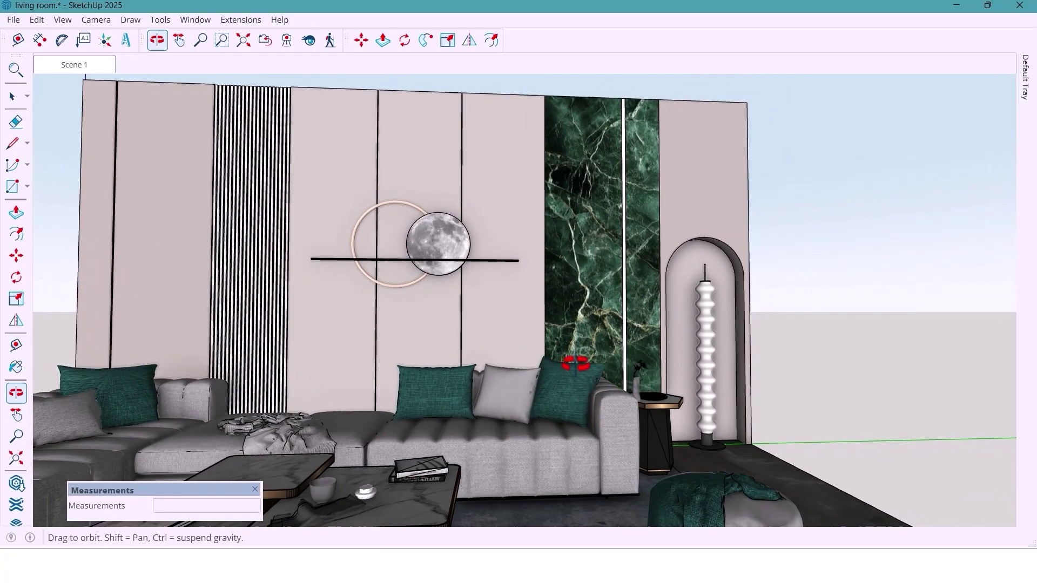
mouse_move(598, 364)
middle_mouse_down()
mouse_move(669, 368)
mouse_move(568, 378)
middle_mouse_up()
scroll(558, 379, "down", 2, "shift")
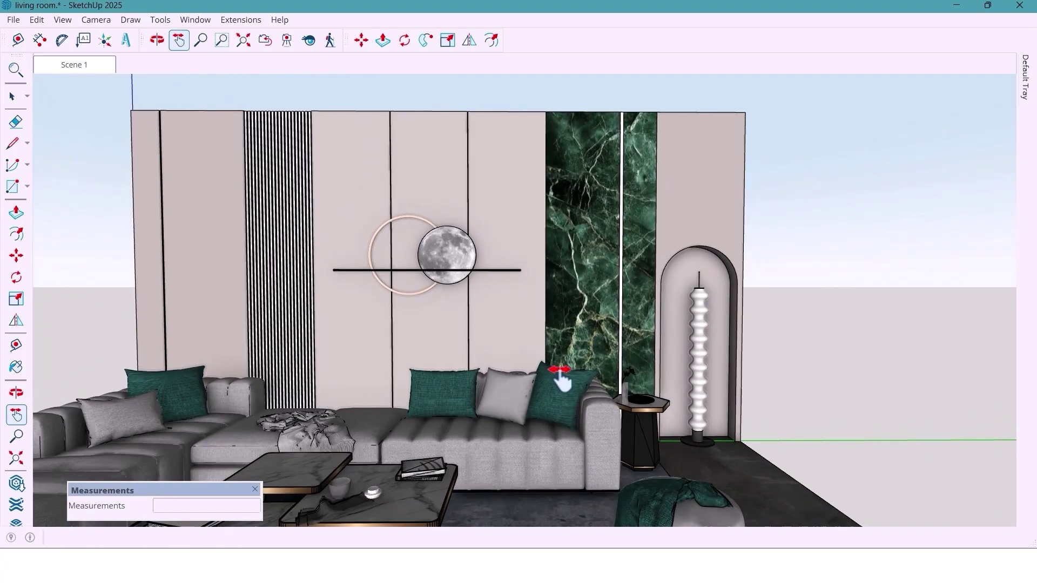
scroll(561, 374, "down", 2, "shift")
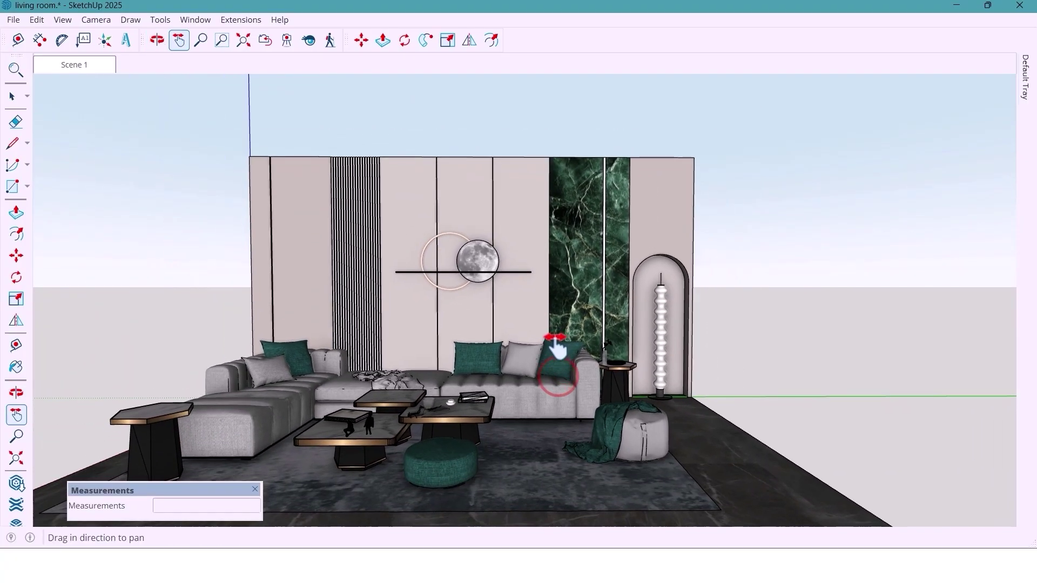